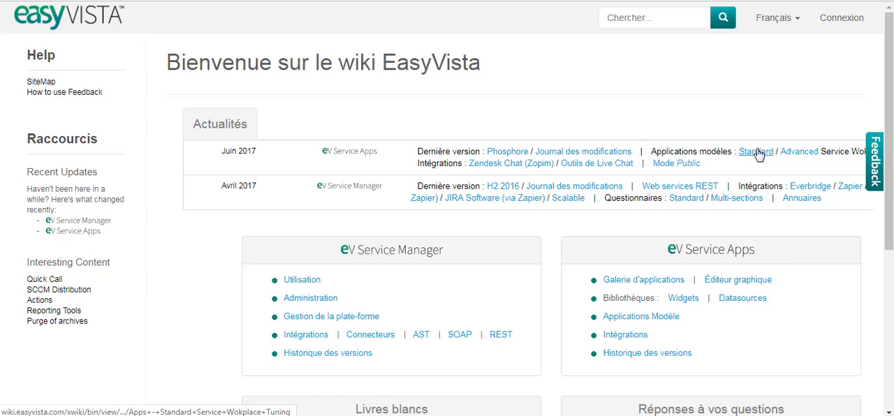
Open the Standard Service Workplace template's installation procedure on the wiki and start downloading its set of five reports
left_click(756, 151)
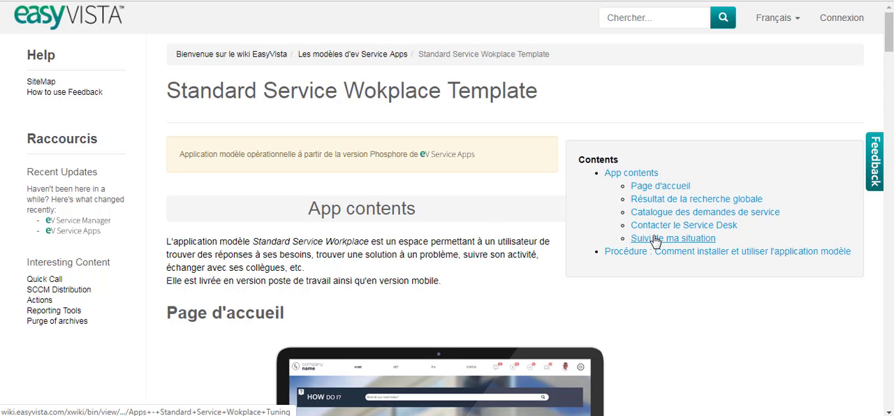
left_click(619, 253)
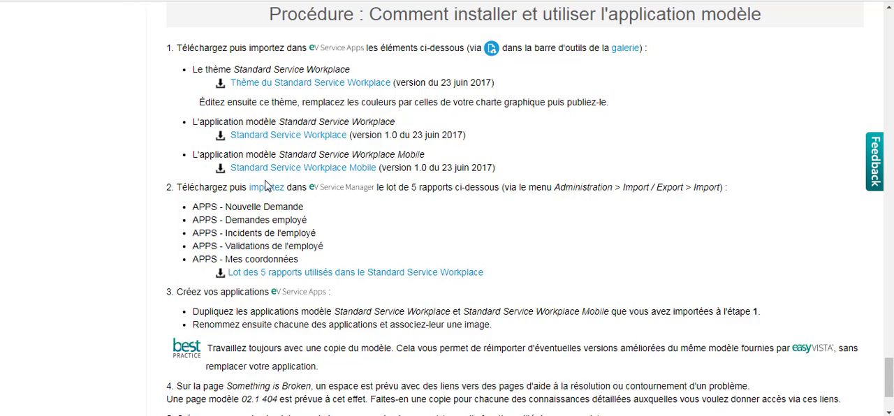
left_click(298, 274)
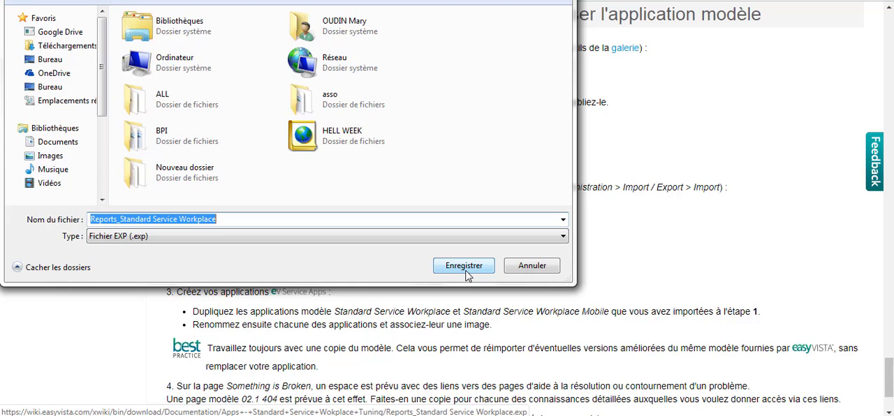
Create a folder named STANDARD TEMPLATE and save the Reports_Standard Service Workplace .exp file in it
right_click(357, 185)
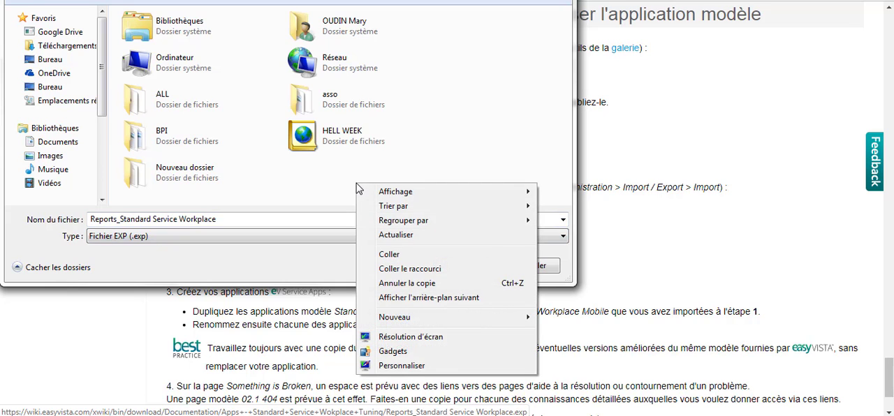
mouse_move(451, 320)
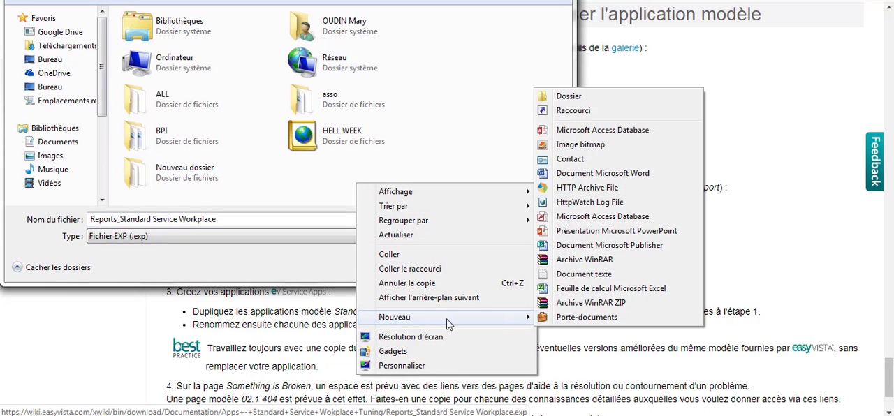
left_click(599, 101)
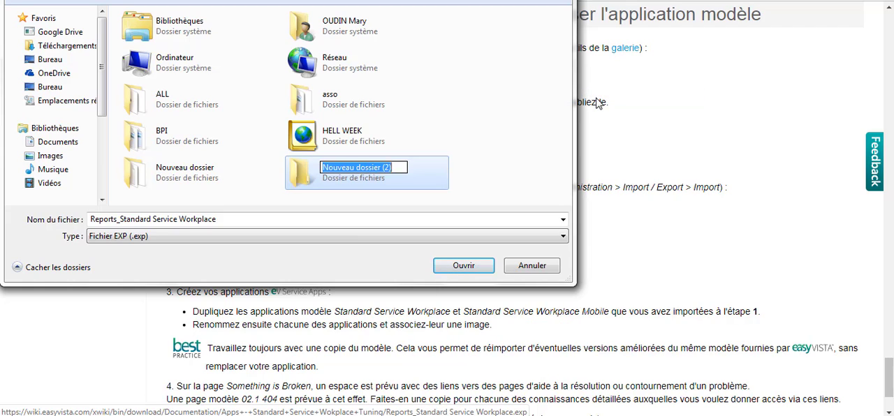
type("STANDAR")
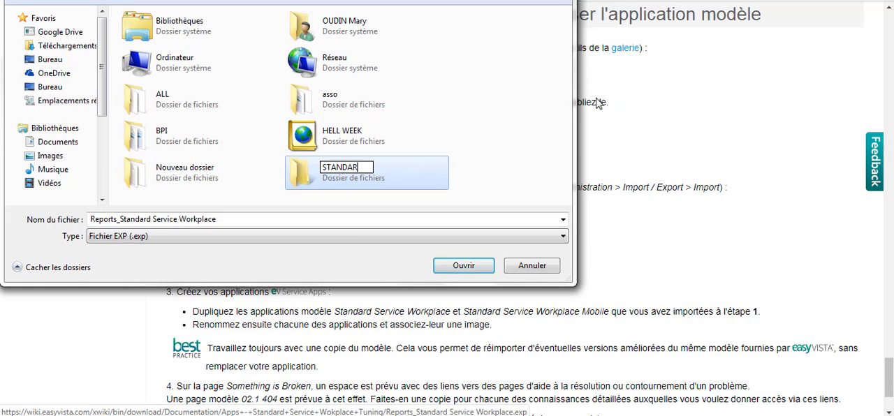
type("D TEMPLAT")
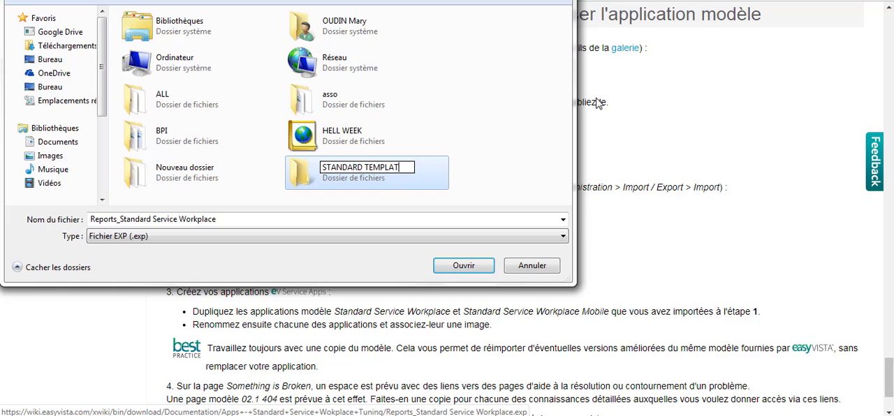
key("Return")
key("Return")
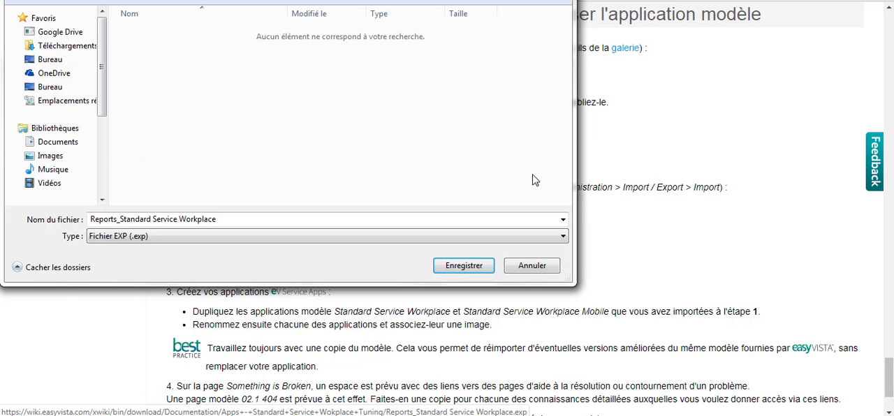
left_click(474, 267)
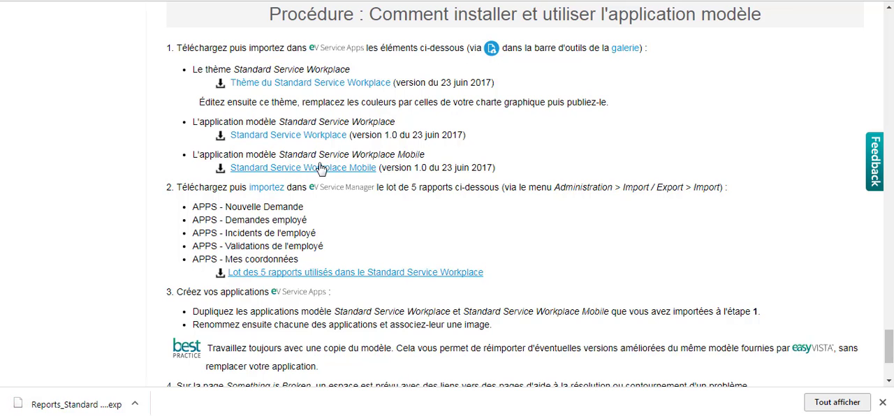
Download the Standard Service Workplace theme, application and mobile application archives dated 20170623 into the STANDARD TEMPLATE folder
left_click(313, 84)
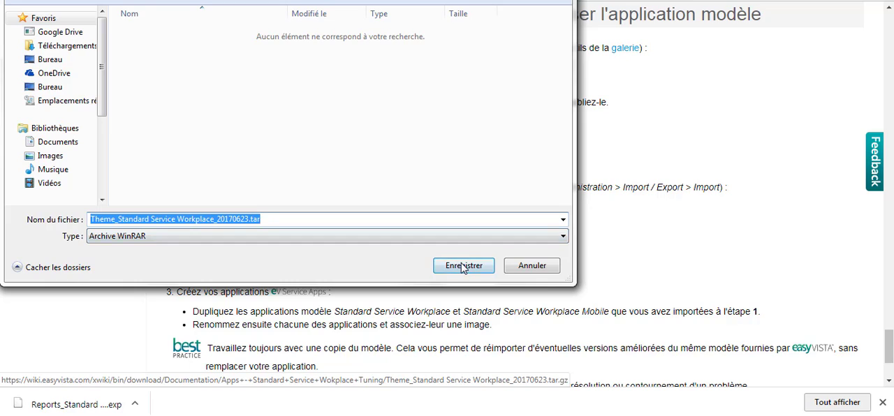
left_click(463, 267)
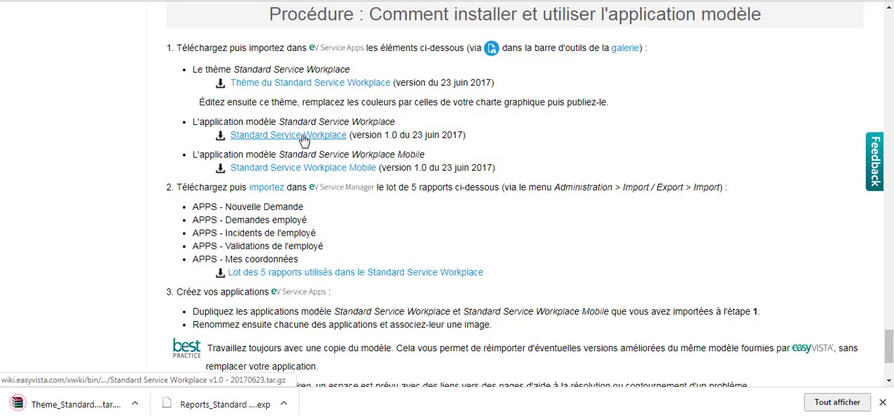
left_click(303, 141)
left_click(463, 375)
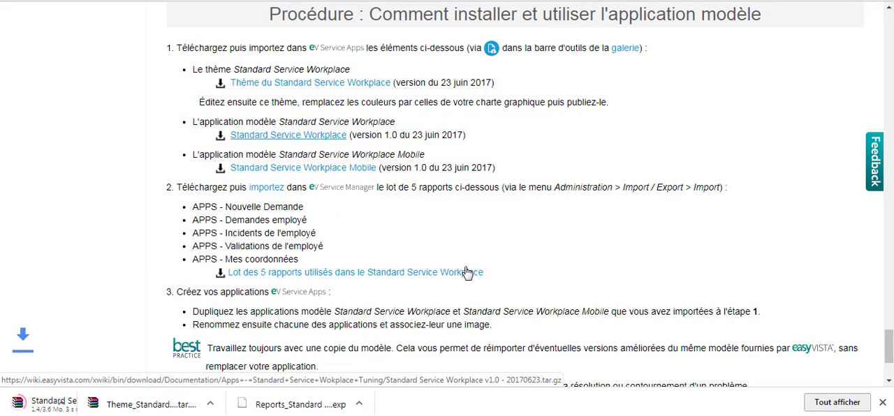
left_click(316, 168)
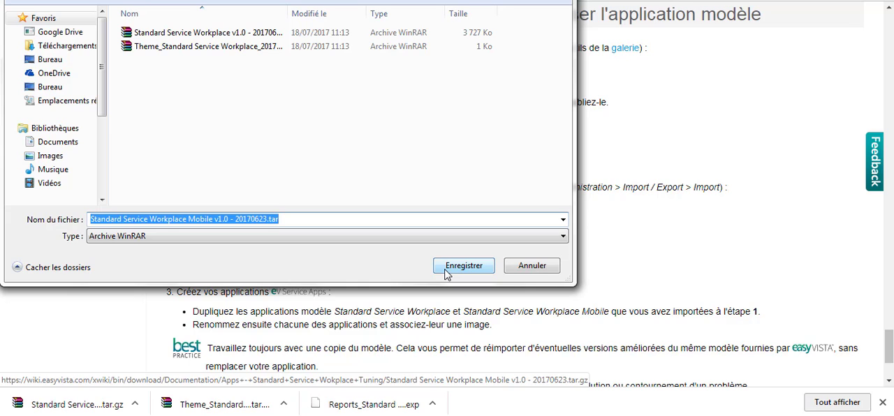
left_click(447, 270)
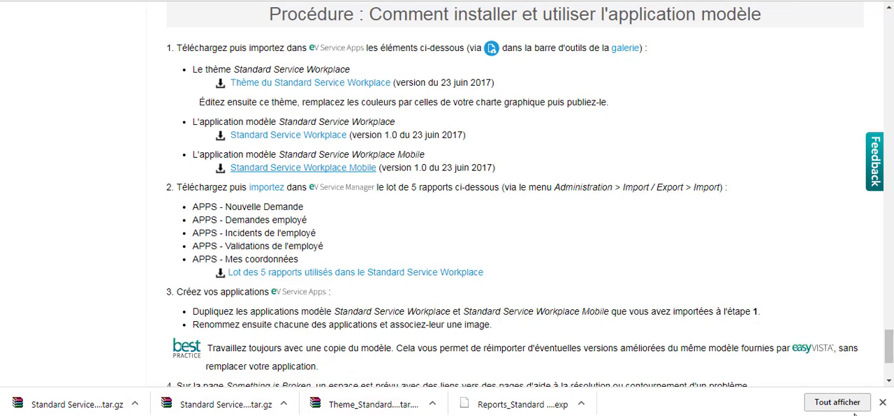
left_click(882, 402)
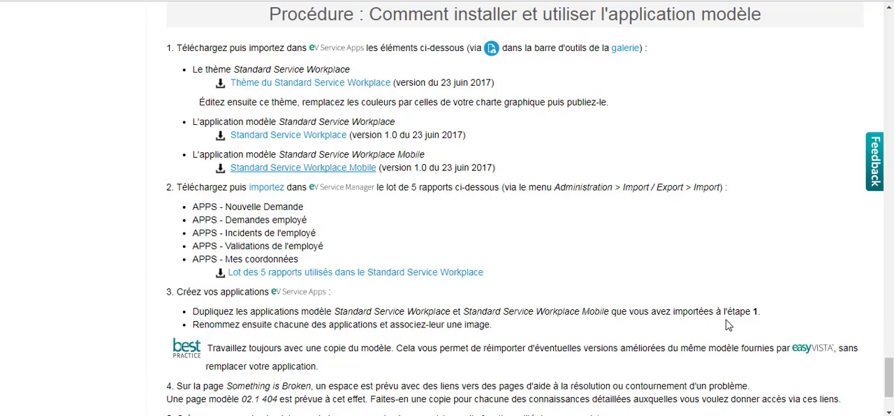
scroll(727, 325, "up", 1)
scroll(733, 318, "down", 20)
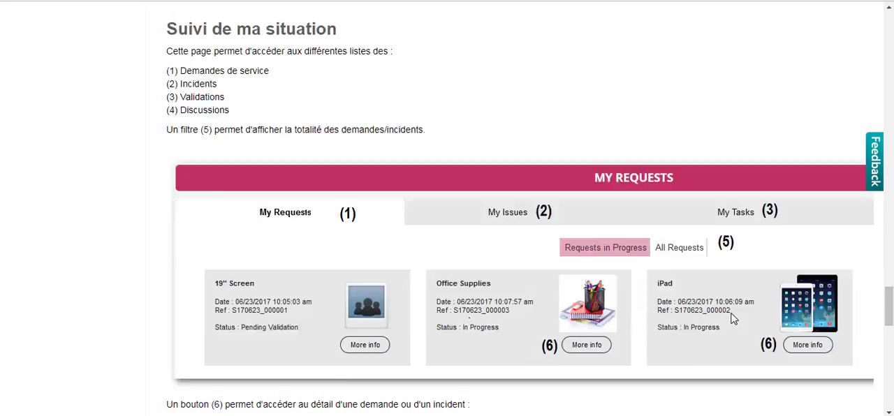
scroll(732, 318, "up", 20)
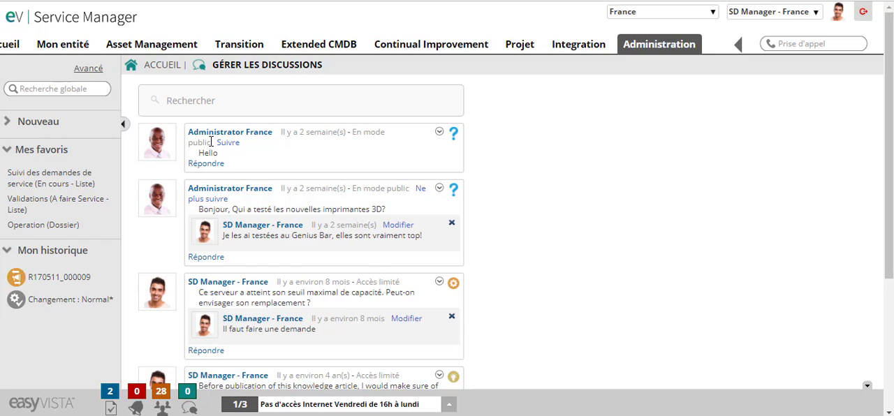
Switch to EasyVista Service Manager and import Reports_Standard Service Workplace.exp from the STANDARD TEMPLATE folder, completing the import assistant
left_click(632, 44)
mouse_move(667, 176)
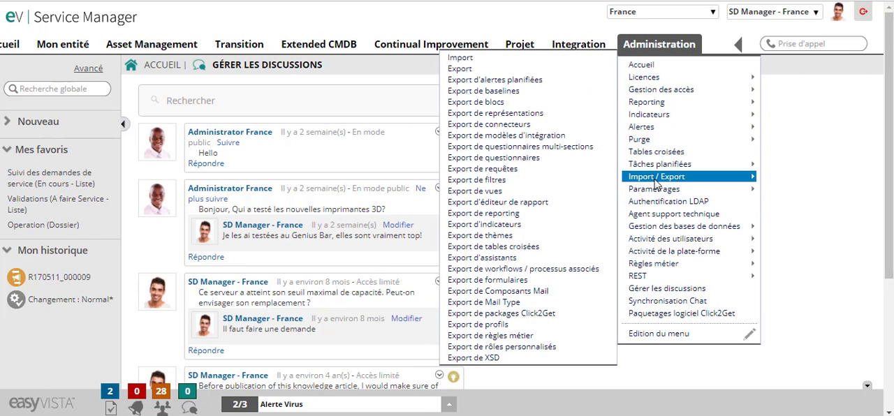
left_click(468, 58)
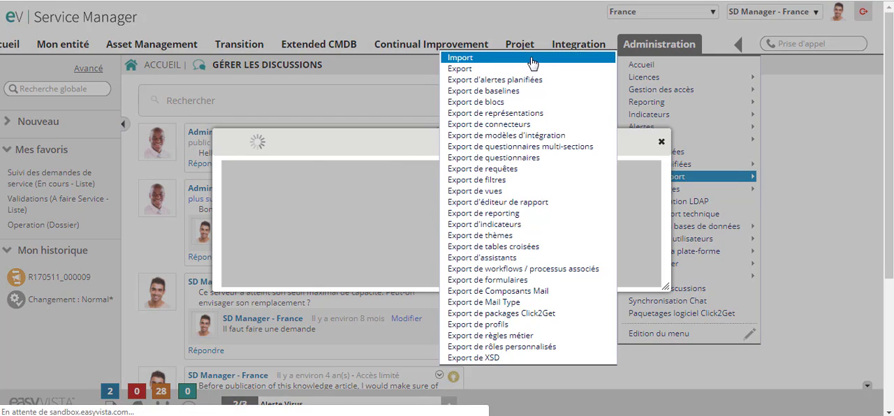
left_click(210, 165)
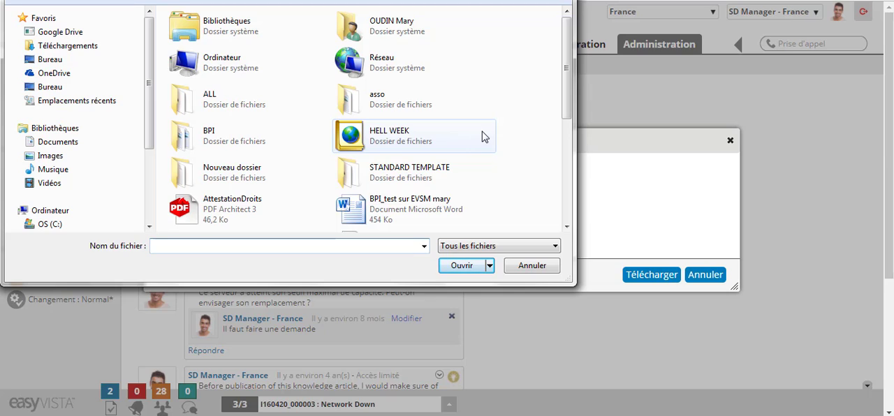
double_click(415, 175)
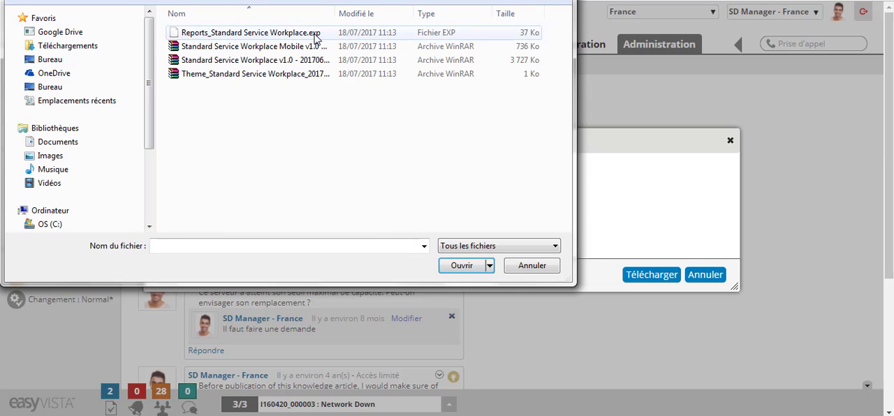
left_click(278, 35)
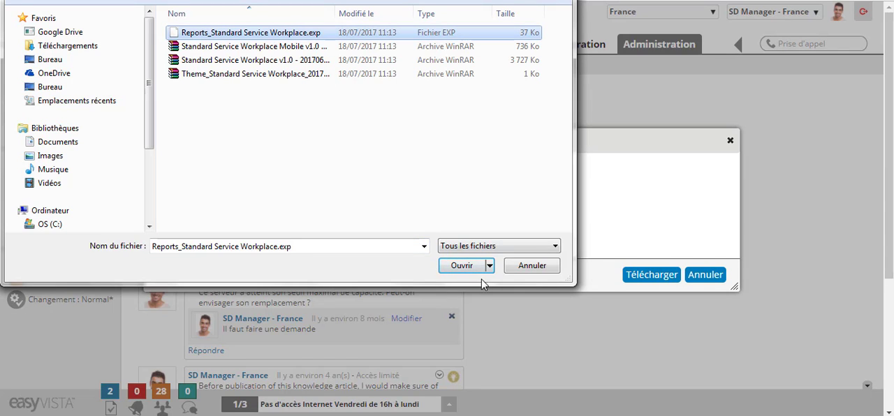
left_click(462, 266)
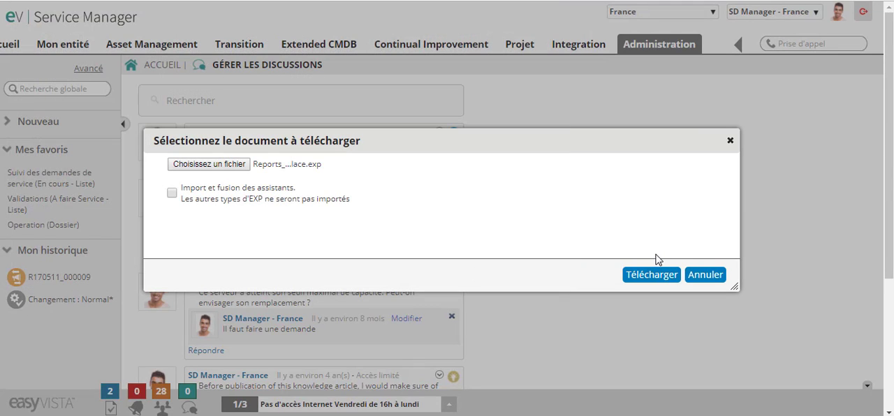
left_click(651, 274)
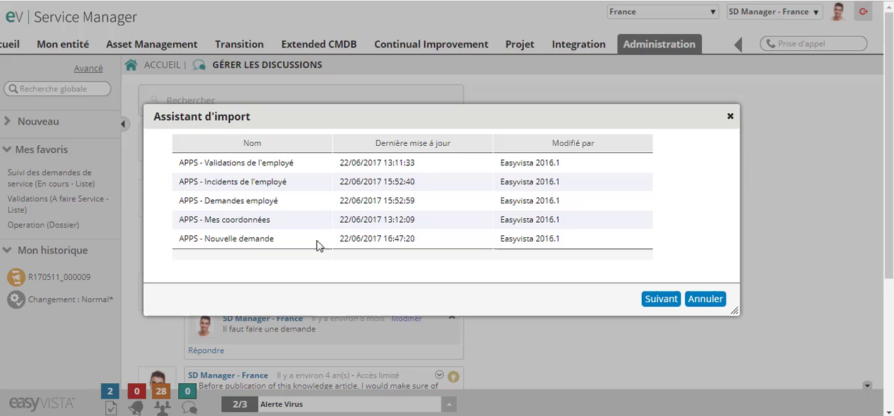
left_click(650, 308)
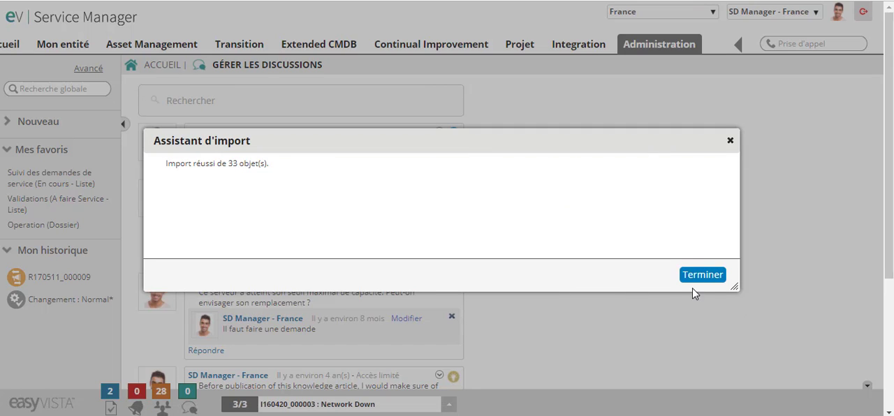
left_click(703, 275)
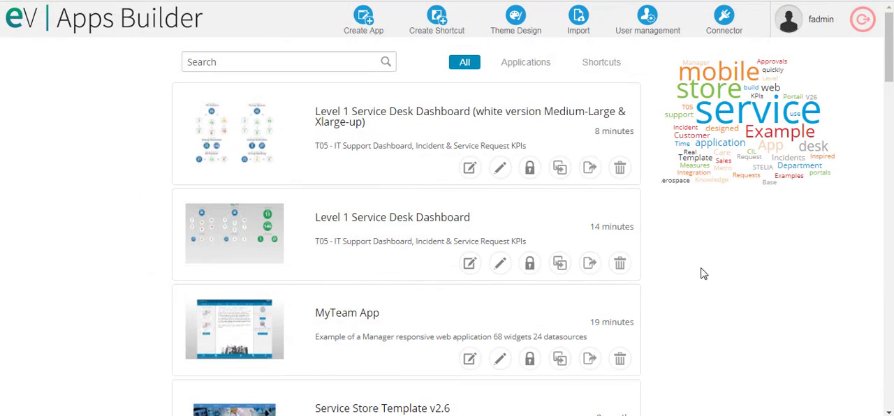
Switch to Apps Builder and import the theme archive Theme_Standard Service Workplace_20170623.tar
left_click(580, 34)
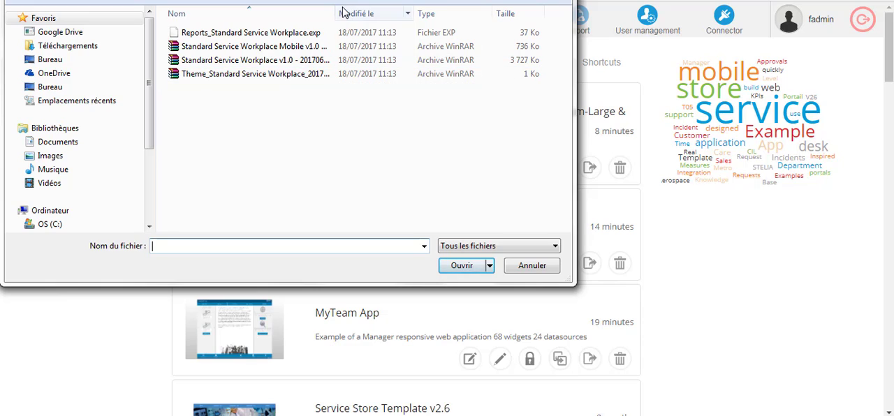
left_click_drag(337, 12, 411, 9)
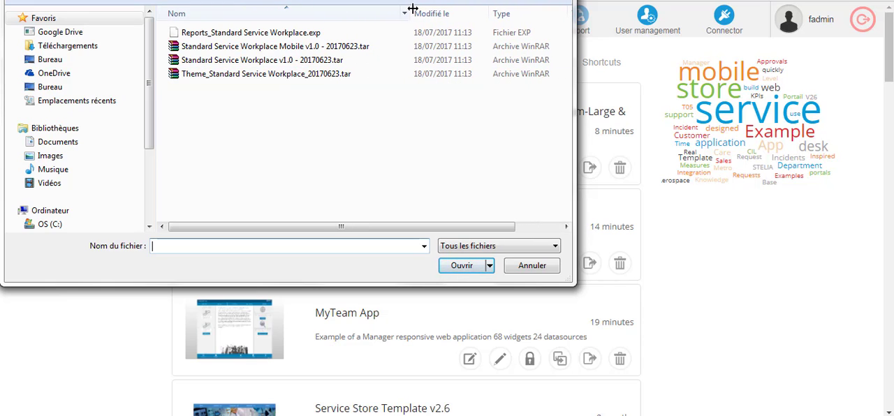
left_click(269, 75)
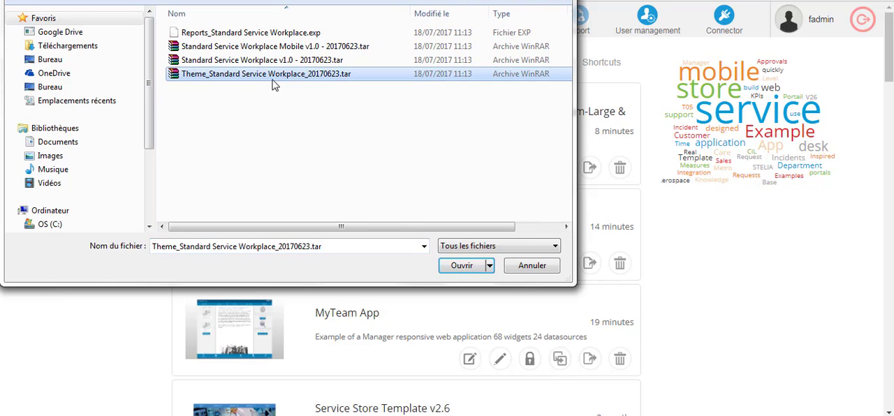
left_click(461, 267)
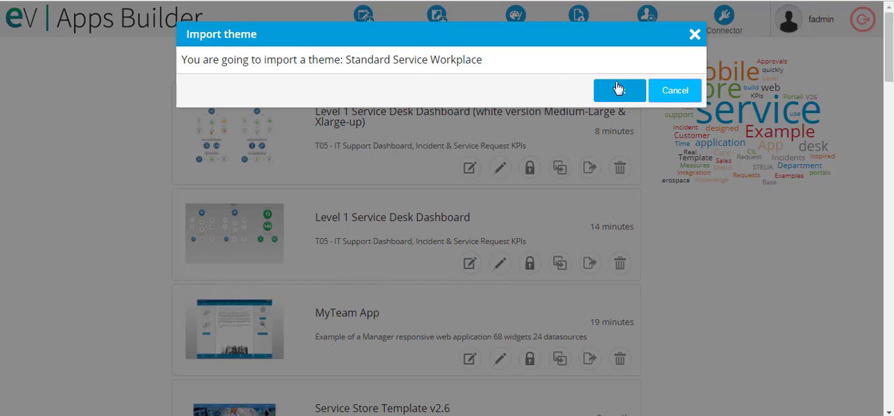
left_click(618, 89)
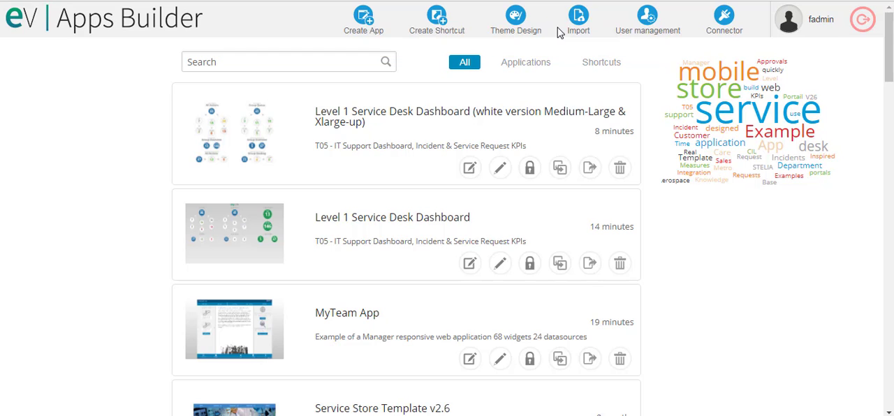
Import the application archive Standard Service Workplace v1.0 - 20170623.tar into the gallery
left_click(578, 16)
left_click(293, 62)
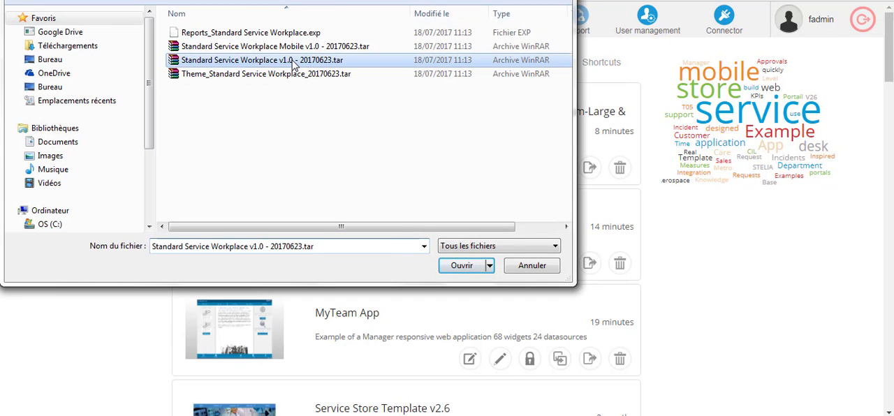
left_click(461, 268)
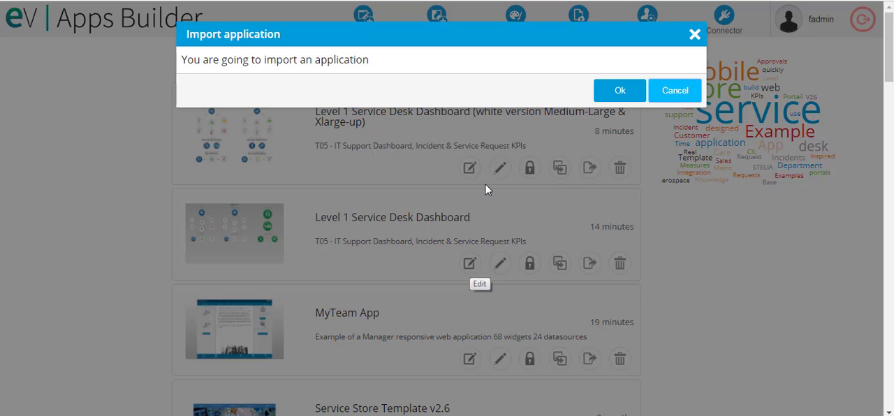
left_click(620, 90)
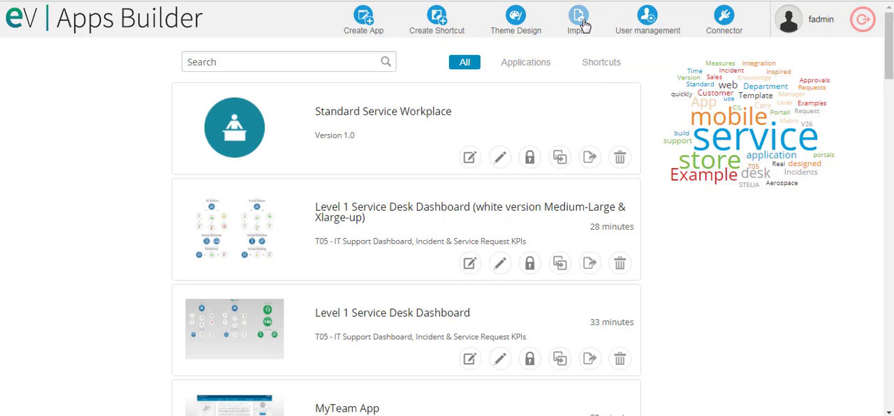
Import the mobile application archive Standard Service Workplace Mobile v1.0 - 20170623.tar into the gallery
left_click(581, 23)
left_click(342, 58)
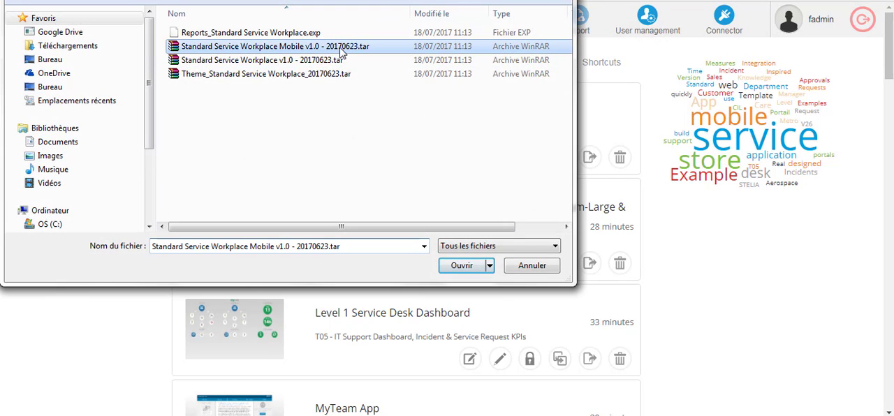
left_click(468, 268)
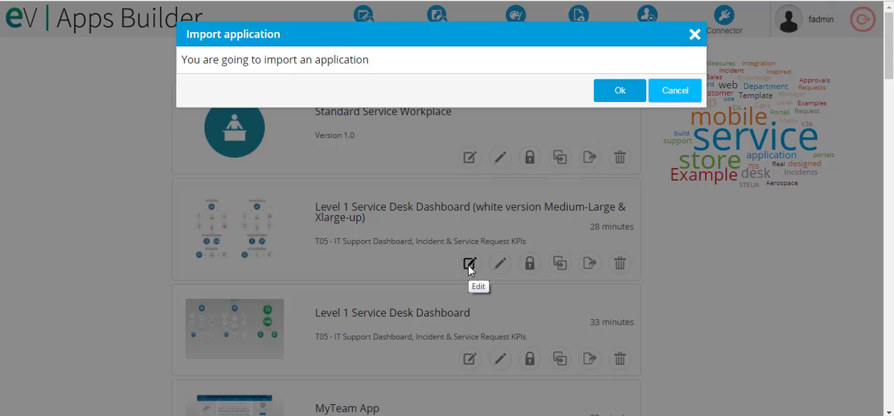
left_click(618, 92)
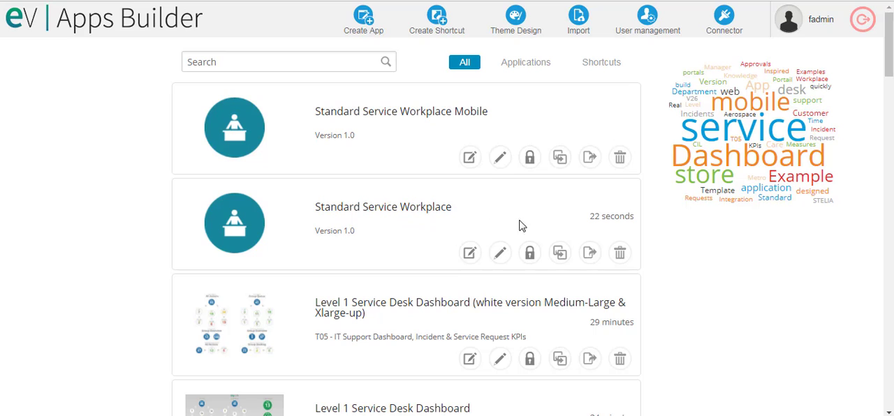
Open the Standard Service Workplace portal and clear the text in the HOW DO I? search
left_click(567, 258)
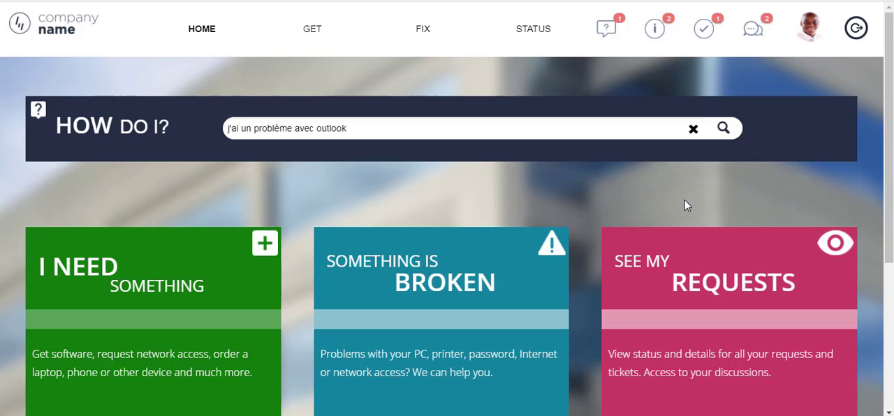
left_click(694, 131)
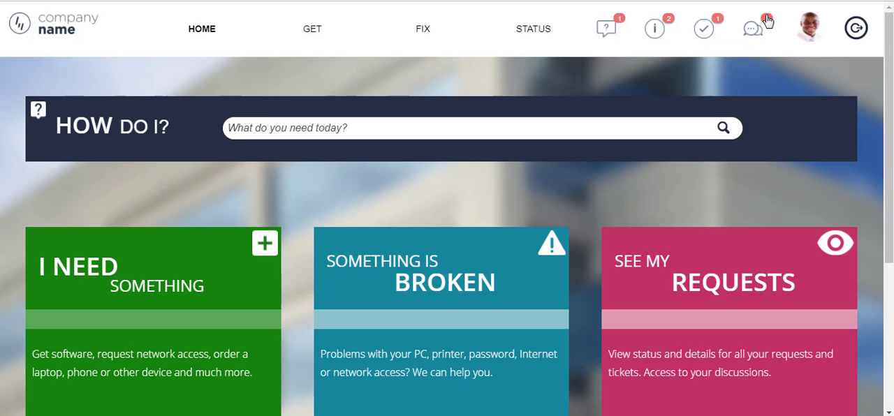
Review the signed-in account's MY PROFILE page and return to the portal home page
left_click(812, 38)
scroll(343, 221, "down", 5)
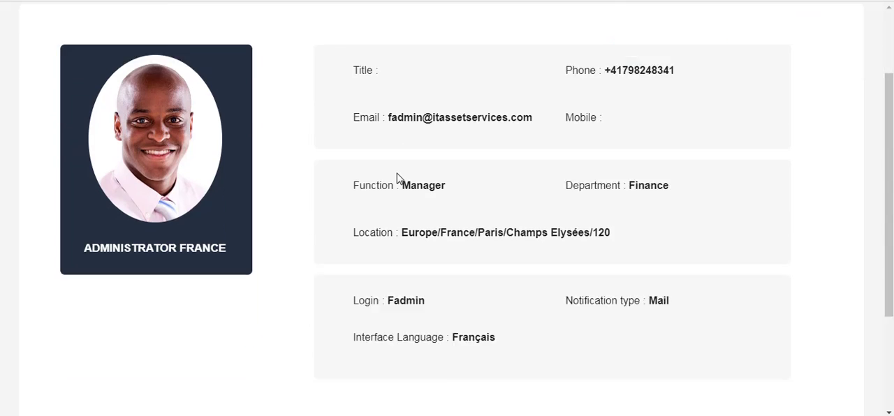
scroll(499, 223, "up", 4)
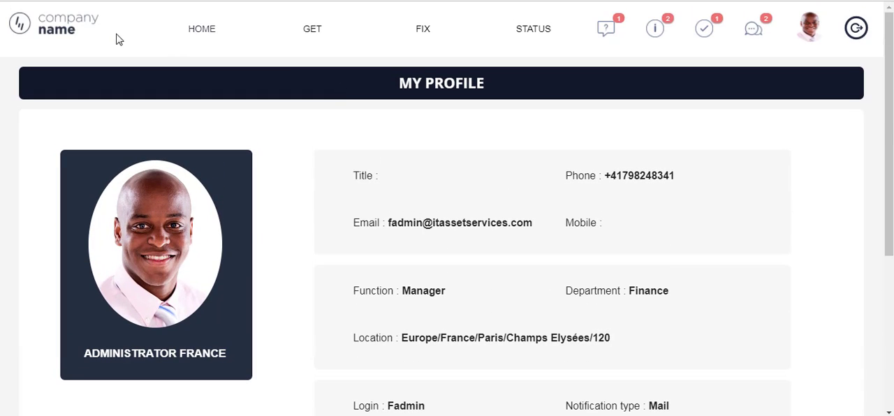
left_click(69, 29)
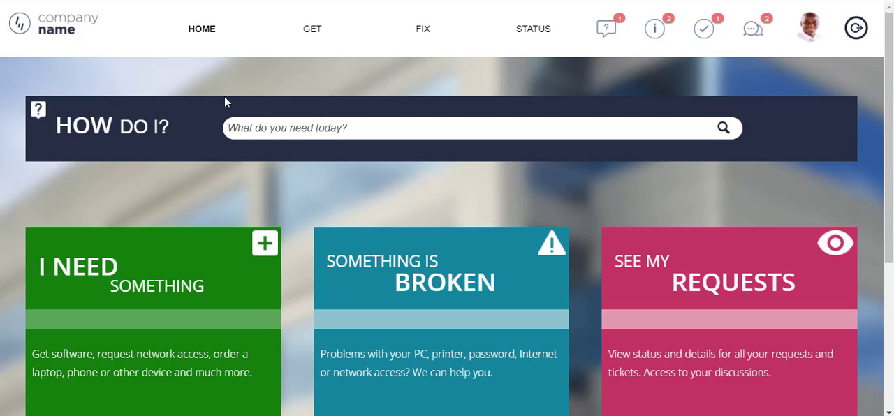
Search the portal's HOW DO I? section for outlook
scroll(224, 103, "down", 1)
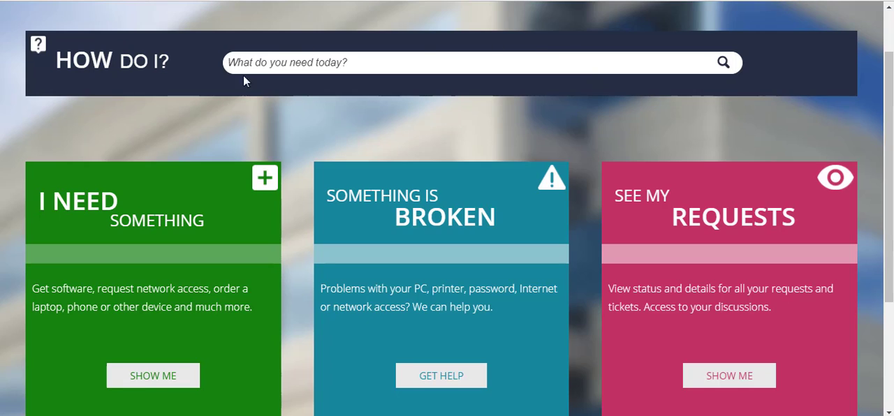
scroll(340, 125, "up", 1)
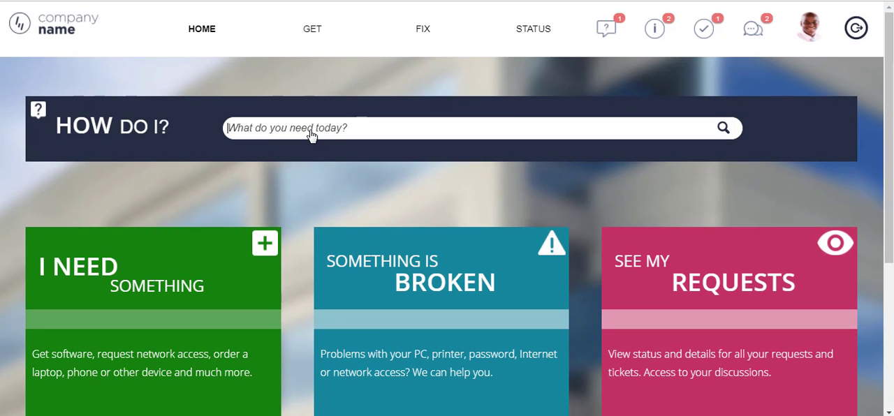
type("outlo")
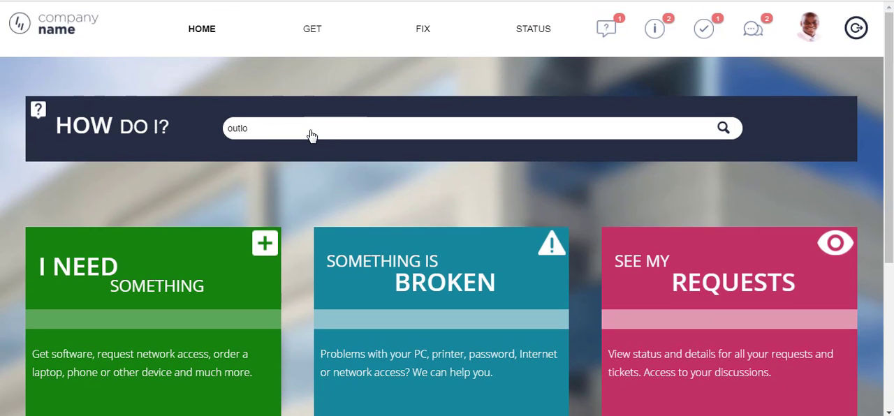
type("ok")
key("Return")
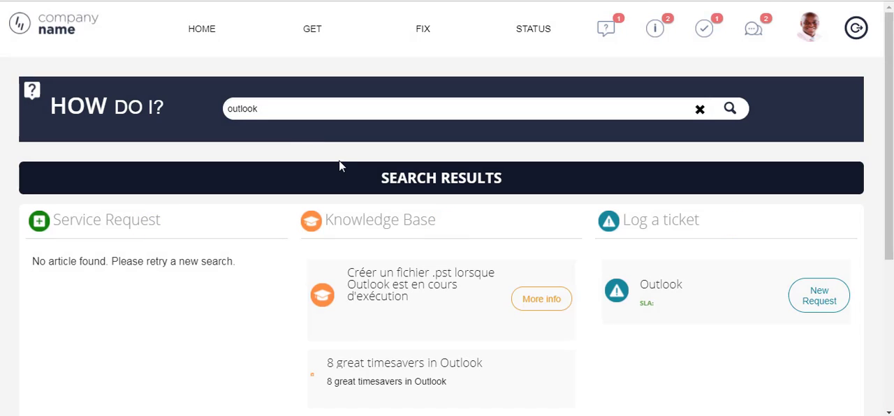
Read the knowledge base article on creating a .pst file while Outlook is running and return to the home page
scroll(382, 137, "down", 1)
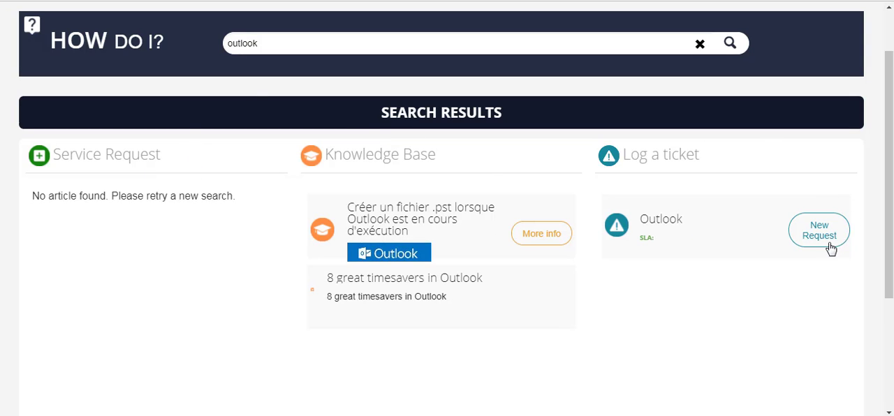
left_click(534, 238)
scroll(532, 273, "down", 7)
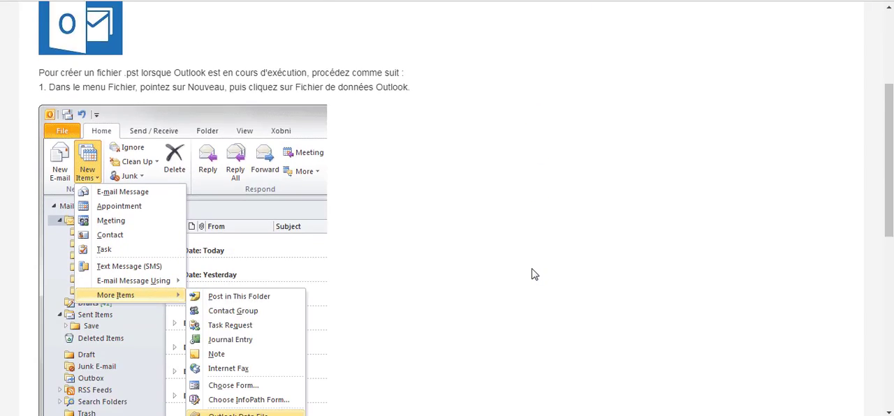
scroll(532, 273, "down", 4)
scroll(532, 269, "up", 15)
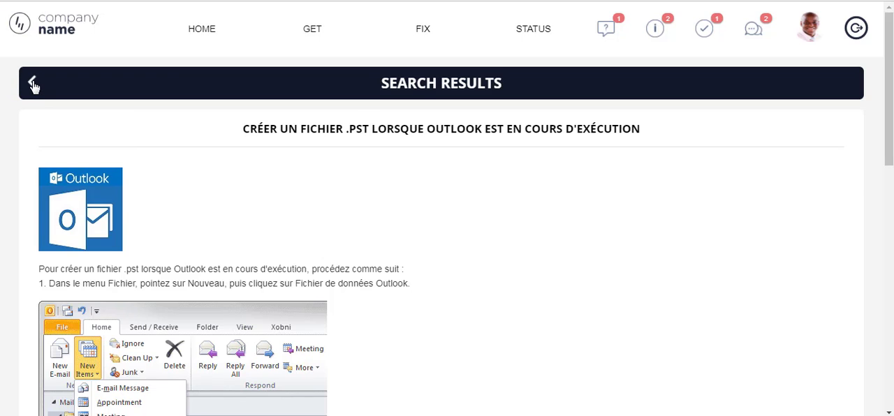
left_click(33, 84)
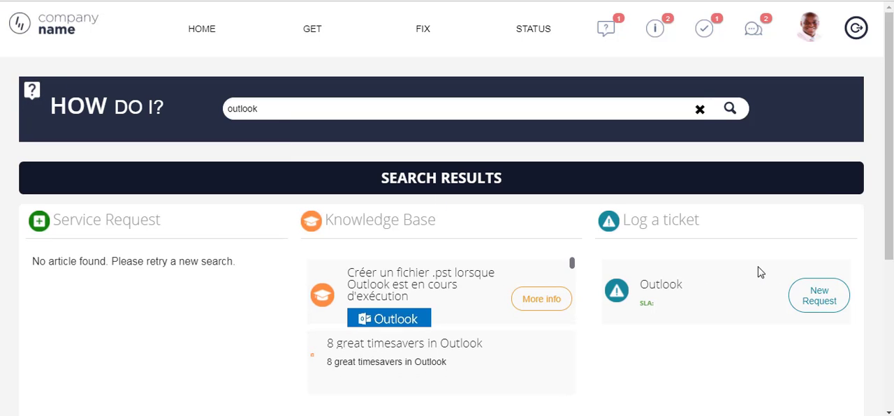
left_click(203, 31)
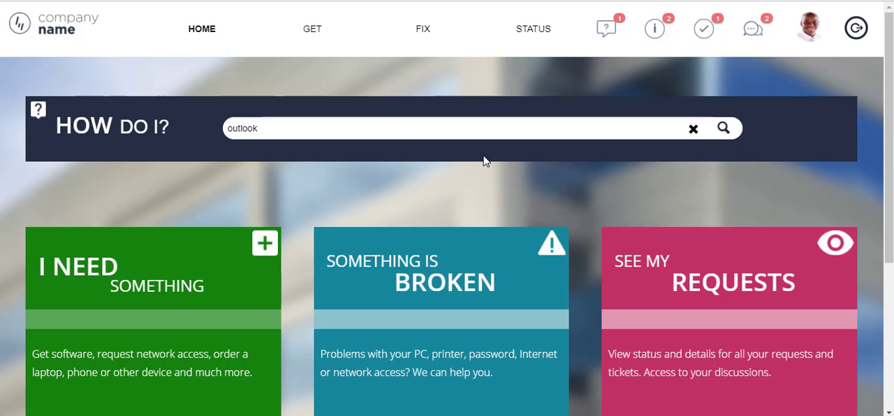
Open the I NEED SOMETHING service catalogue and look through the Populaires category
scroll(483, 160, "down", 2)
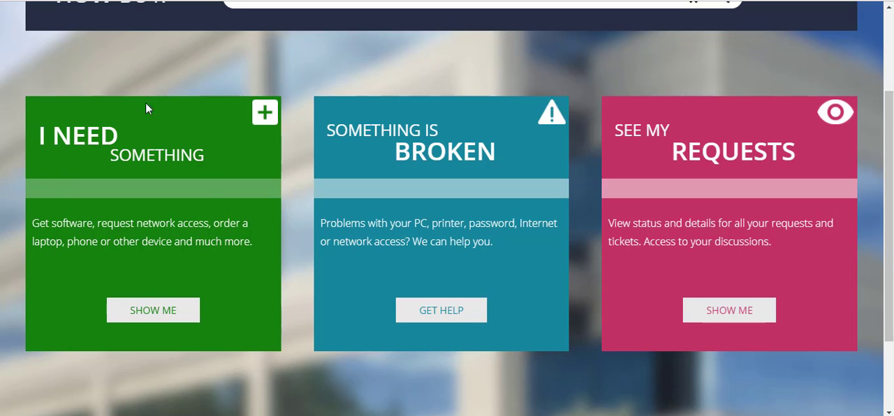
left_click(153, 317)
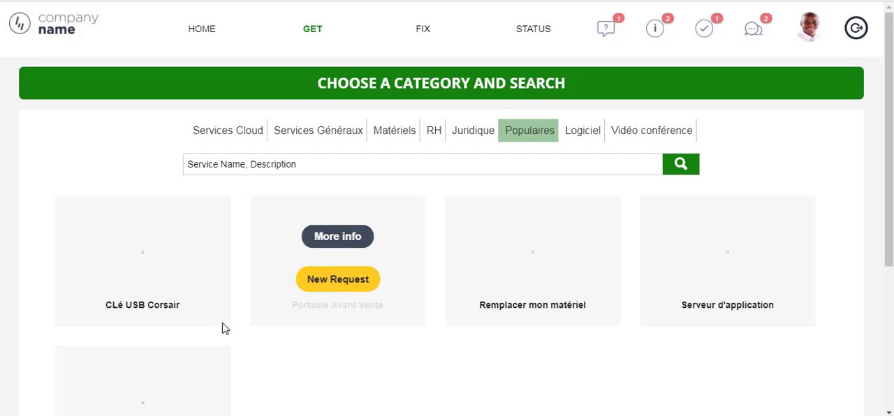
scroll(216, 402, "down", 4)
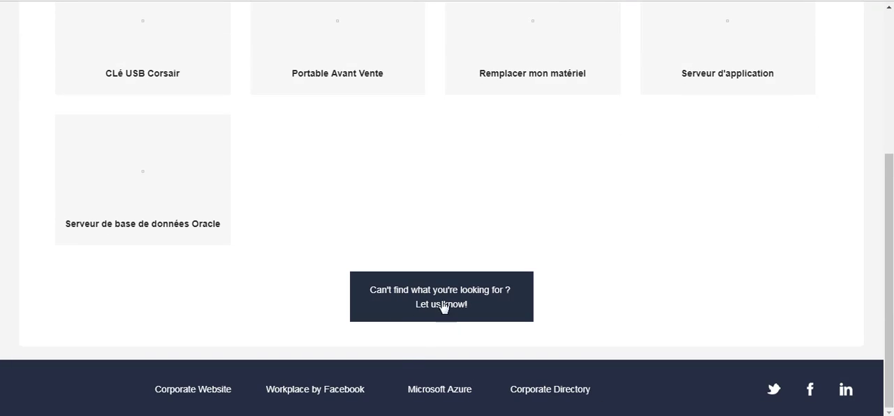
scroll(249, 323, "up", 3)
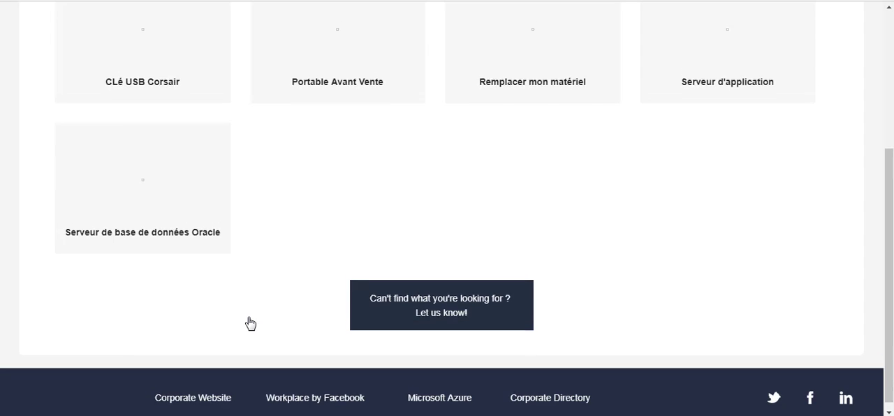
scroll(249, 323, "up", 1)
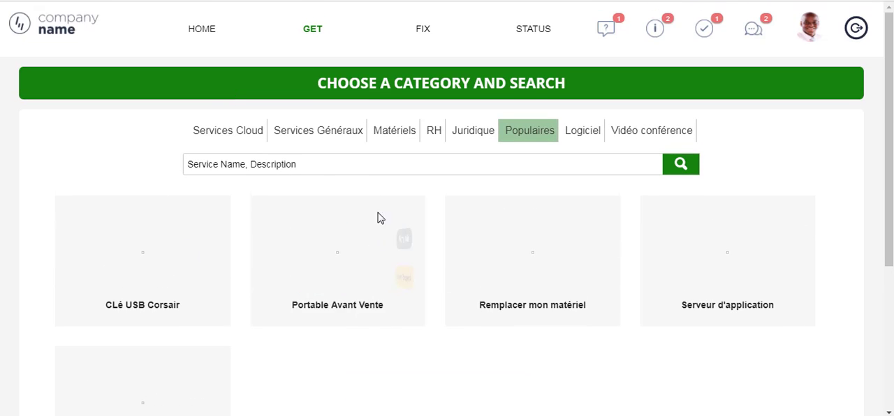
Search the service catalogue for outlook and return to the home page
left_click(305, 169)
type("outlook")
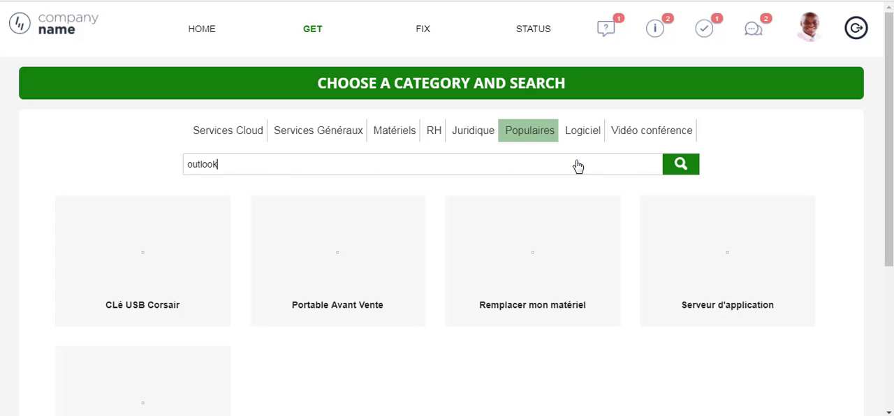
left_click(679, 166)
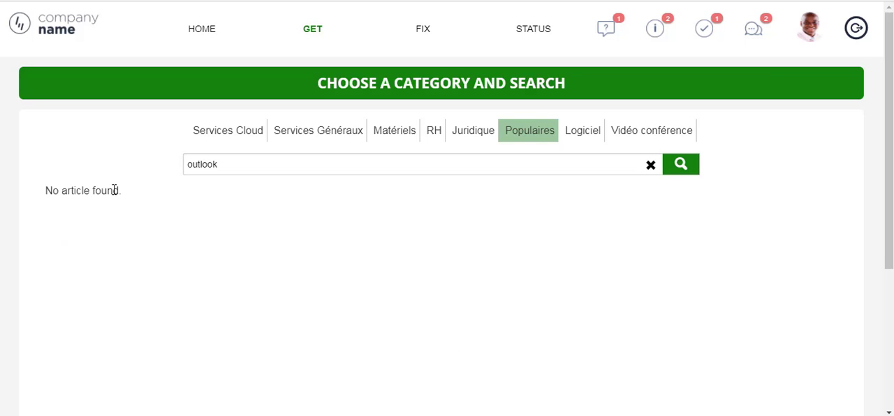
left_click(202, 28)
Open the SOMETHING IS BROKEN help page, review its service desk contacts and resources, and return to the home page
scroll(450, 209, "down", 2)
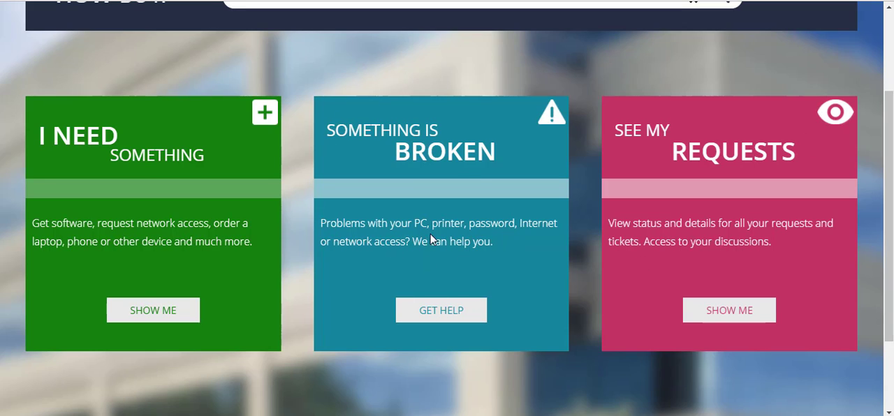
left_click(439, 312)
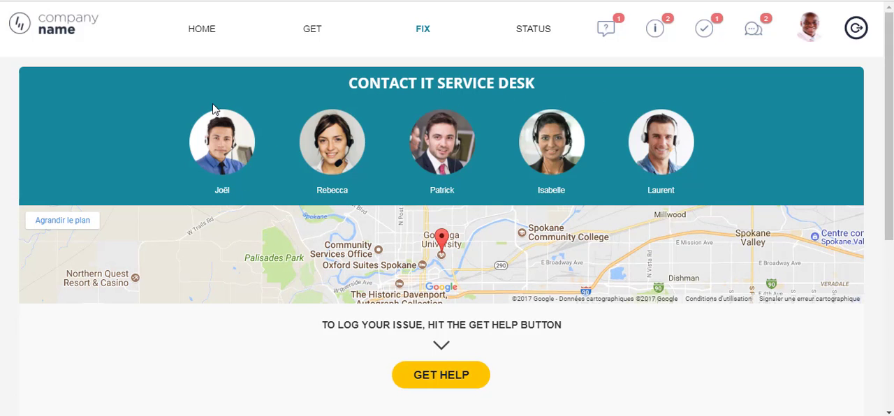
scroll(576, 165, "down", 3)
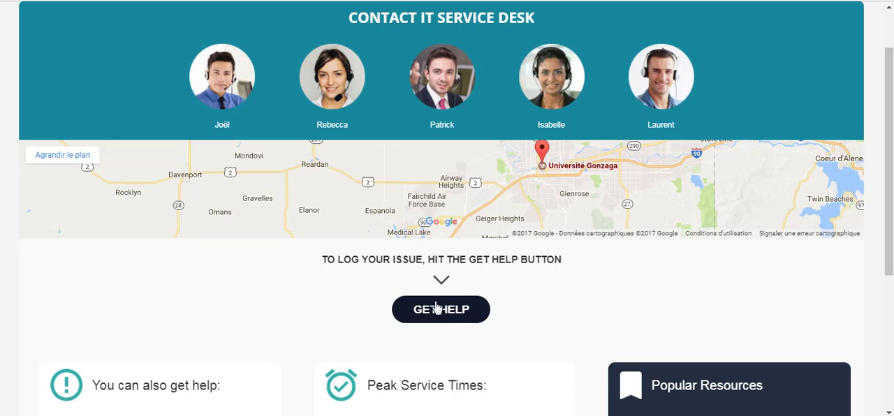
scroll(382, 383, "down", 4)
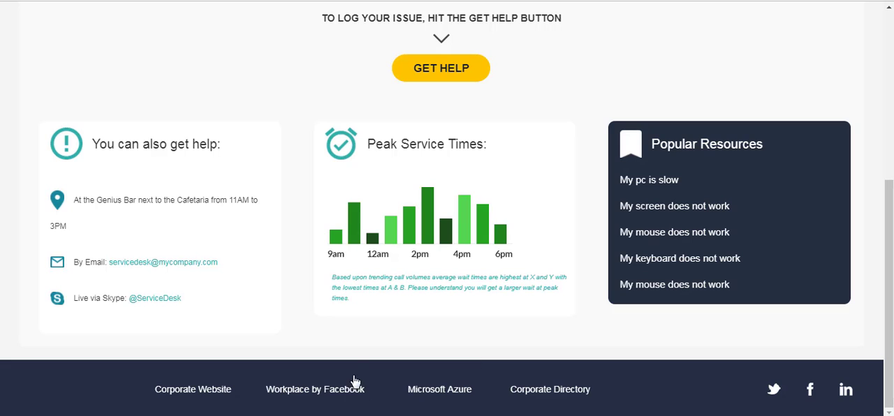
scroll(386, 284, "up", 3)
scroll(386, 284, "up", 1)
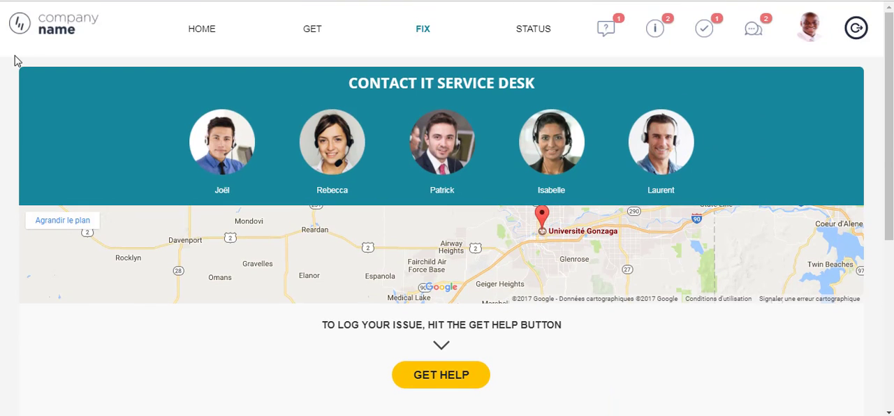
left_click(53, 26)
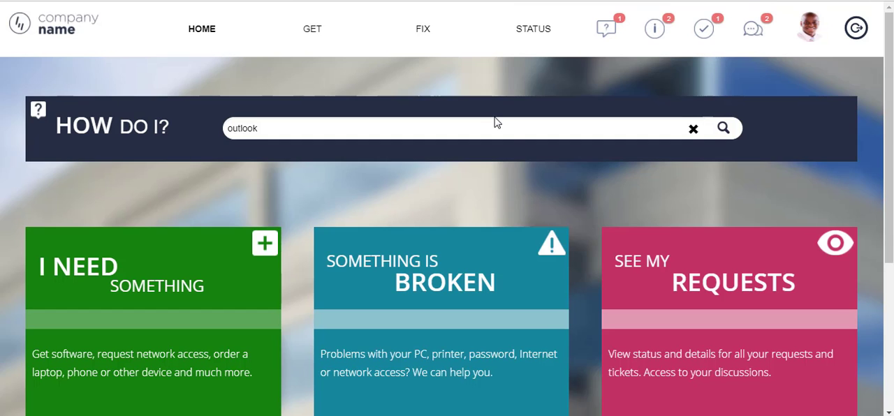
Open the SEE MY REQUESTS area and review the My Requests, My Issues and My Tasks lists
scroll(722, 201, "down", 1)
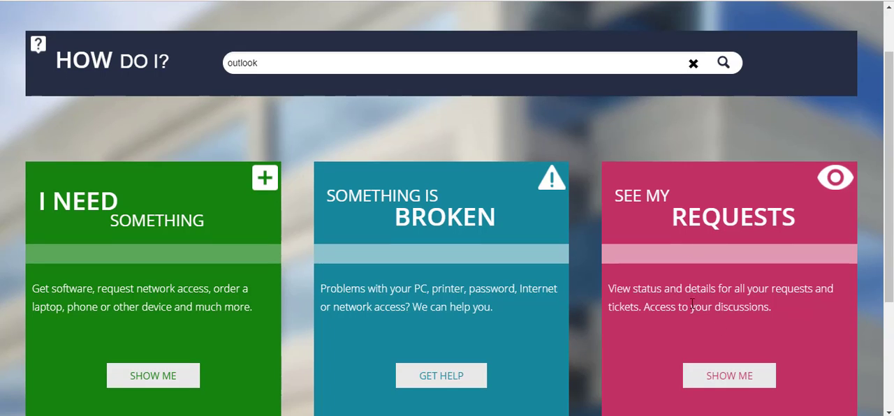
left_click(748, 385)
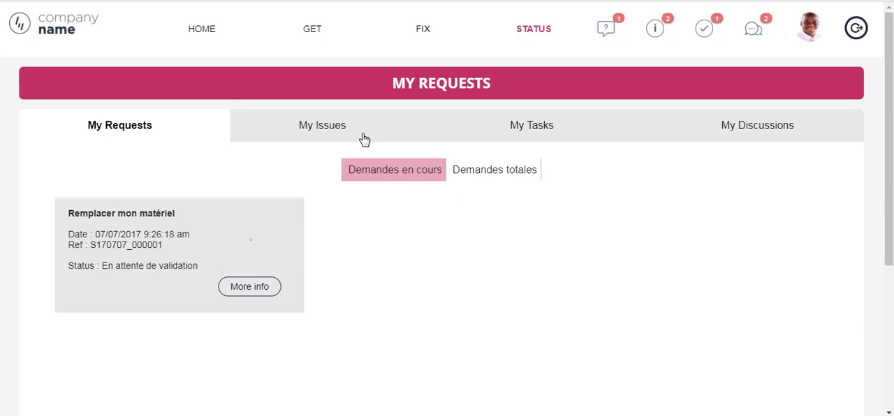
left_click(498, 176)
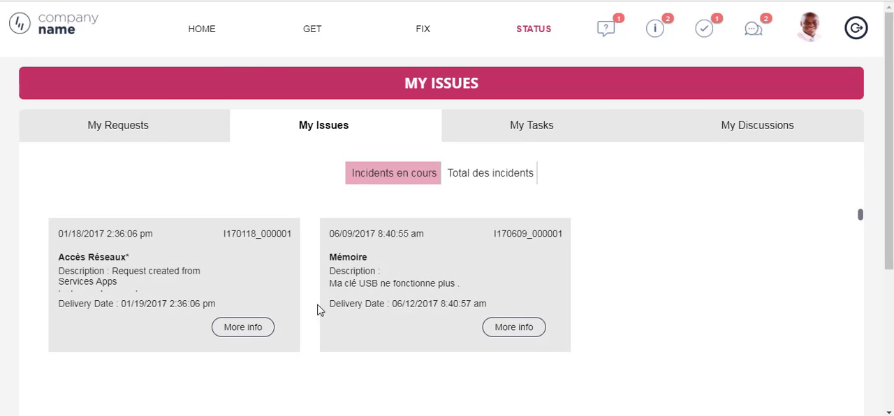
left_click(552, 133)
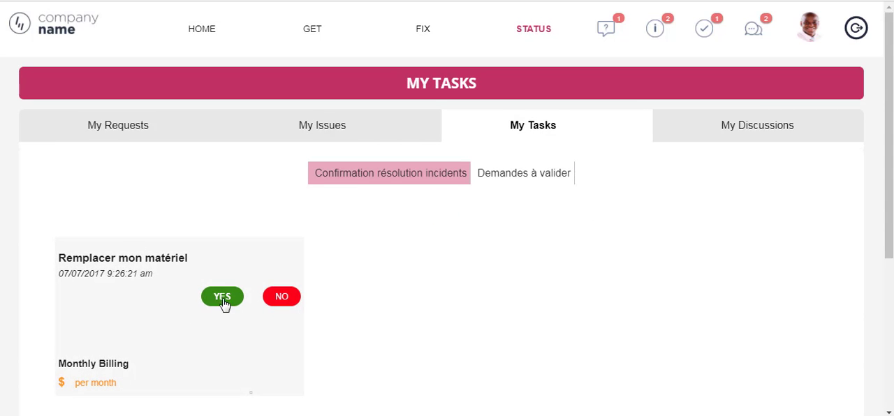
scroll(345, 340, "up", 2)
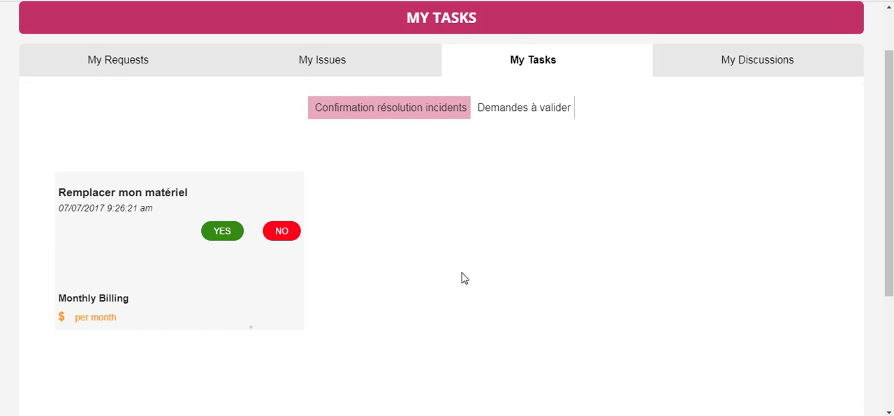
Open the My Discussions list and review the posted questions and replies, including the one about the new 3D printers
scroll(461, 278, "up", 1)
left_click(787, 130)
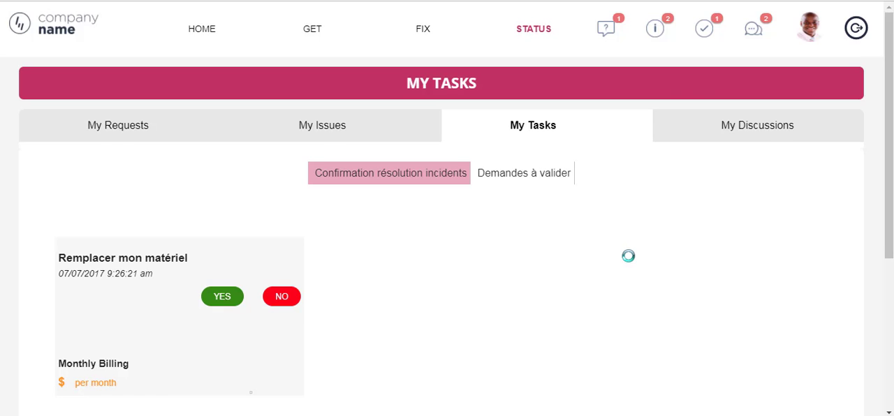
scroll(471, 256, "down", 1)
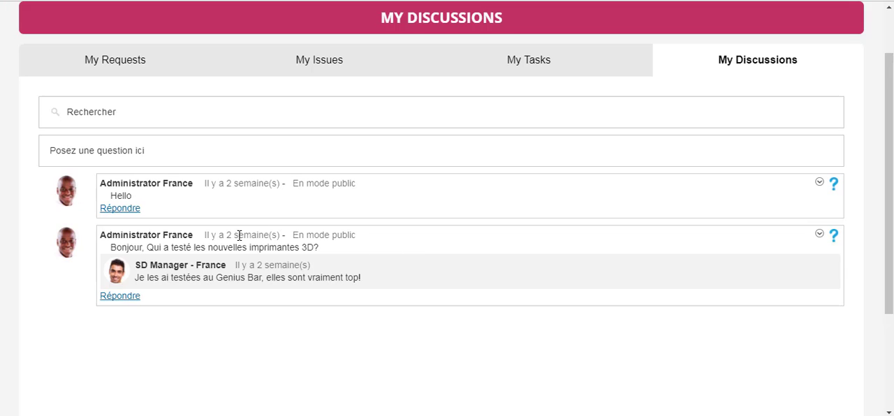
left_click_drag(146, 248, 320, 248)
scroll(266, 243, "up", 1)
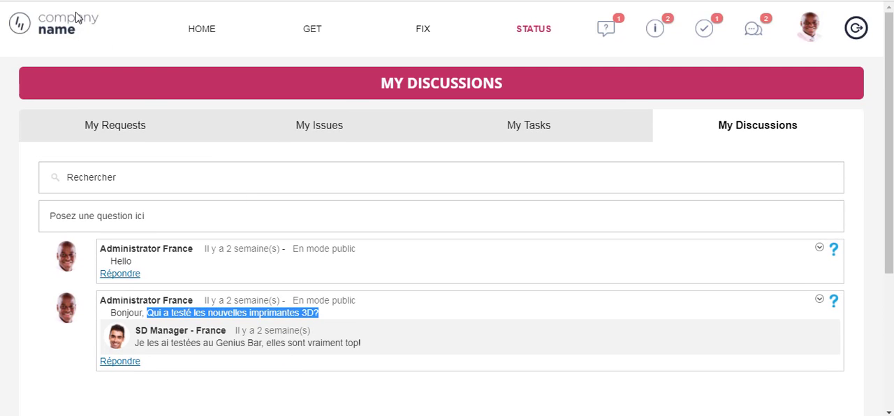
Return to the portal home page and review its footer with corporate and social media links
left_click(65, 36)
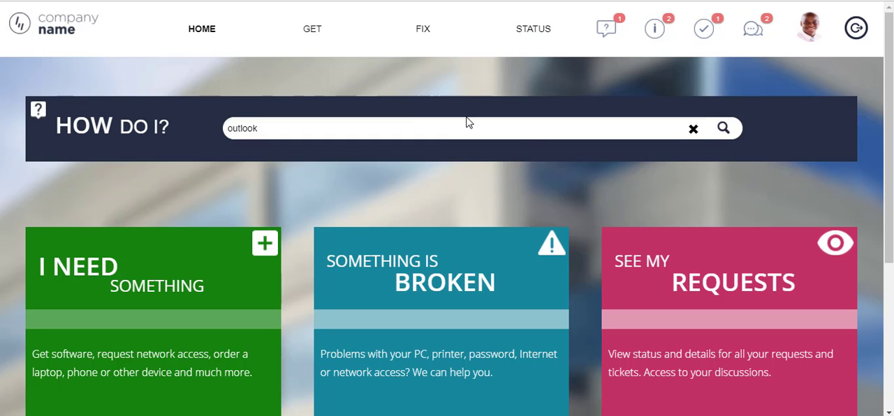
scroll(711, 191, "down", 4)
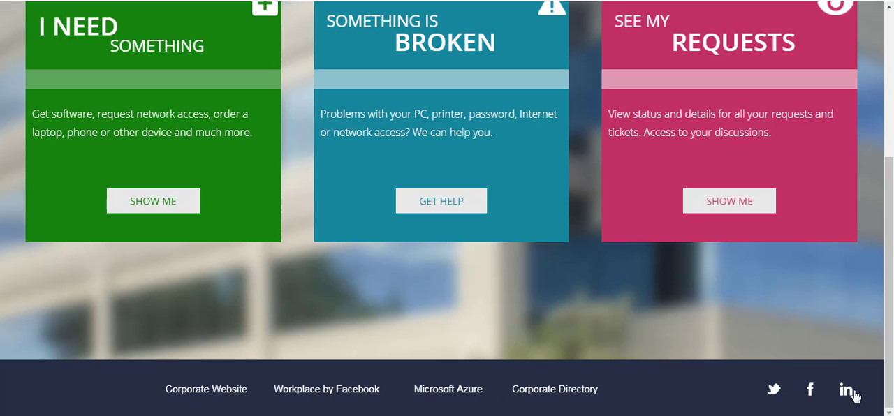
scroll(477, 373, "up", 5)
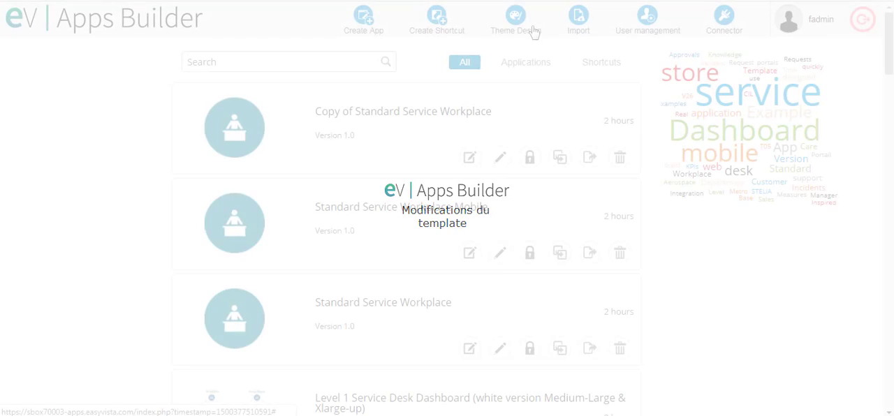
Switch to Apps Builder and open the Standard Service Workplace theme for editing in Theme Design, accepting that two applications use it
left_click(527, 19)
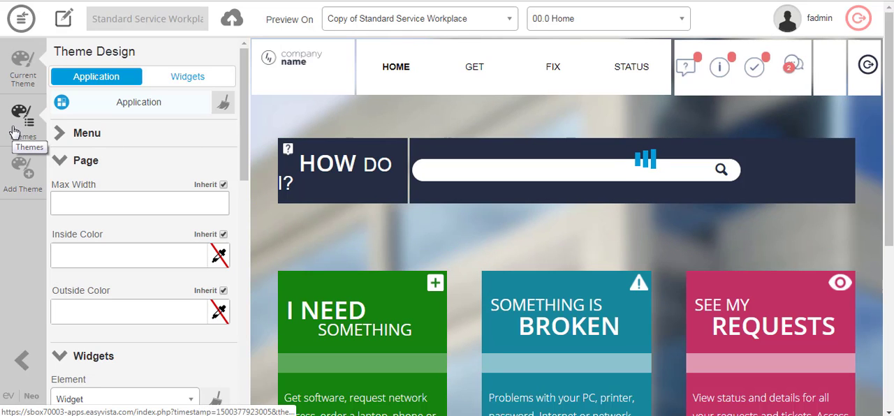
left_click(14, 132)
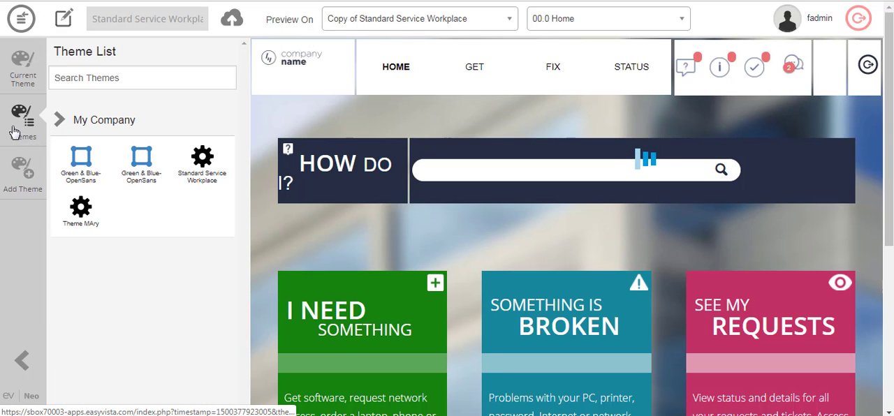
left_click(204, 162)
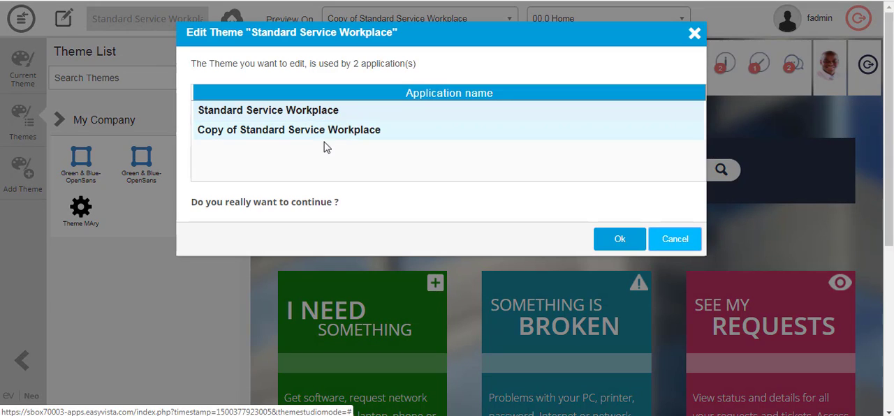
left_click(611, 242)
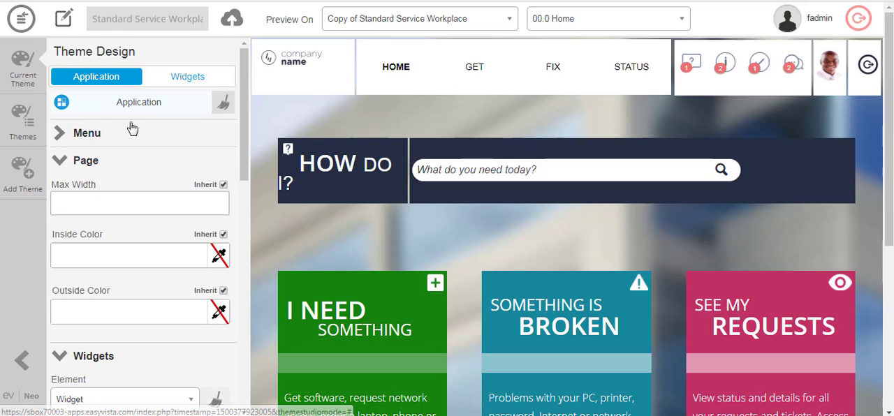
Examine the theme's application-level Menu, Page and Widgets settings, including their colour, alignment and style options
left_click(73, 133)
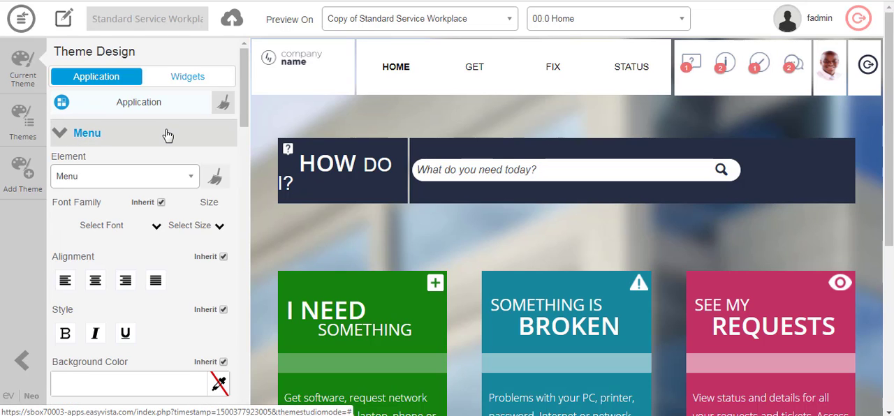
scroll(168, 135, "down", 1)
scroll(168, 135, "down", 15)
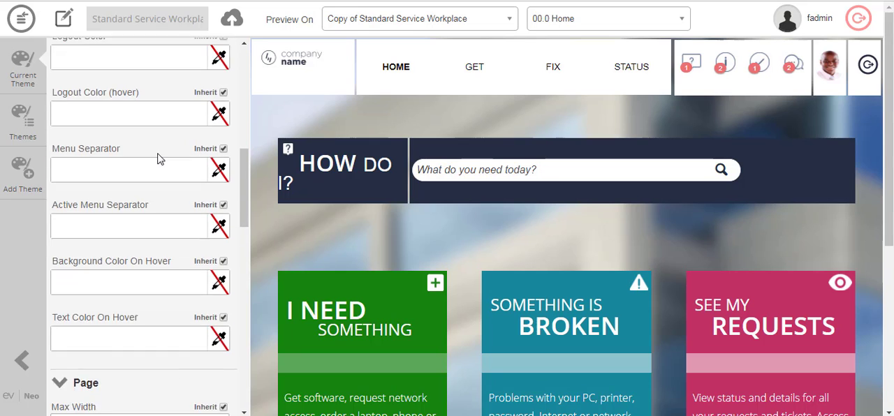
scroll(159, 161, "down", 12)
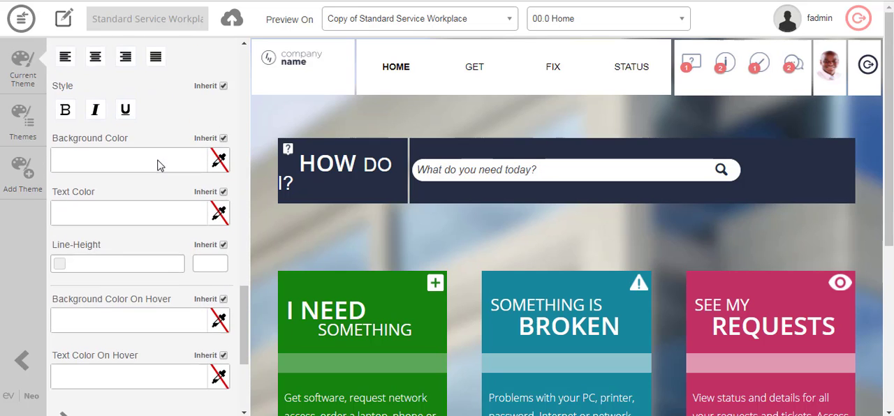
scroll(157, 165, "down", 3)
scroll(158, 160, "down", 3)
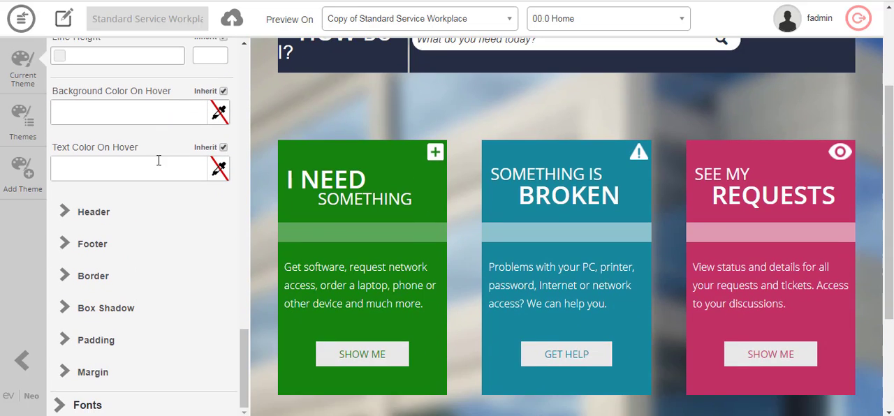
scroll(158, 162, "up", 2)
scroll(158, 175, "down", 3)
In the theme's Fonts settings, set the Title 1 {H1} font family to Architects Daughter
left_click(73, 406)
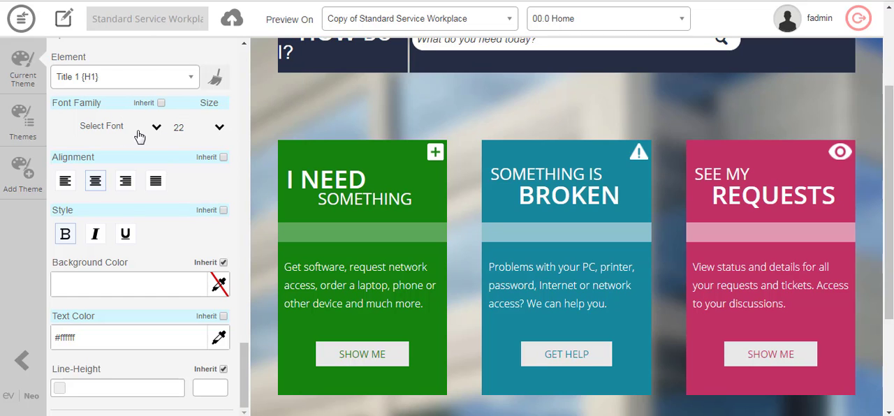
left_click(151, 133)
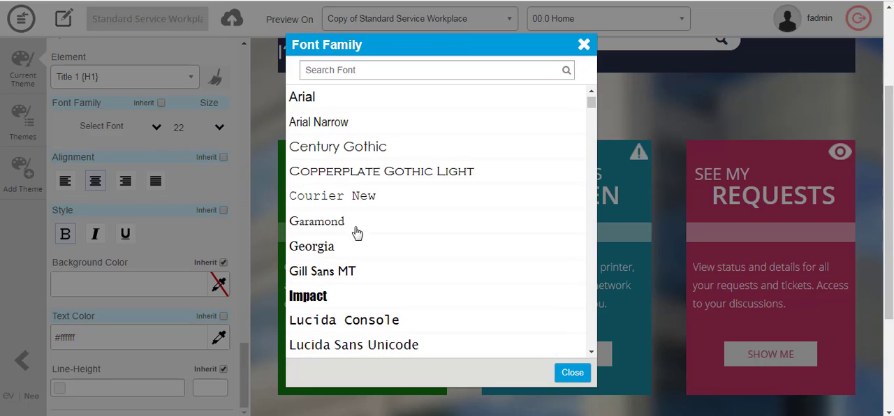
scroll(490, 212, "down", 6)
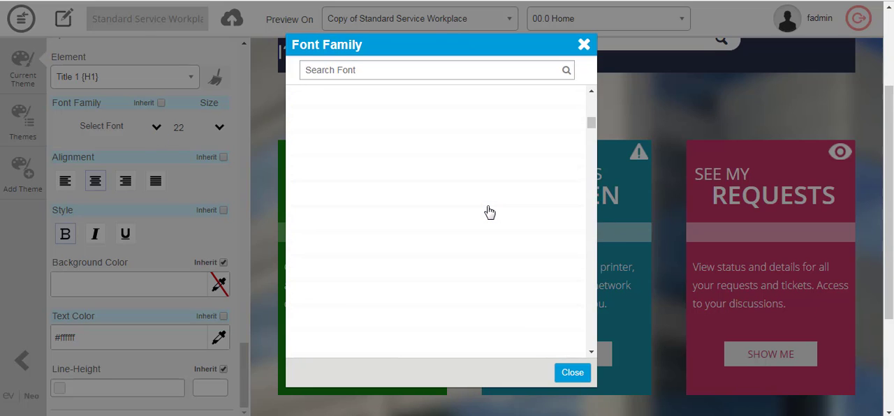
scroll(490, 212, "down", 2)
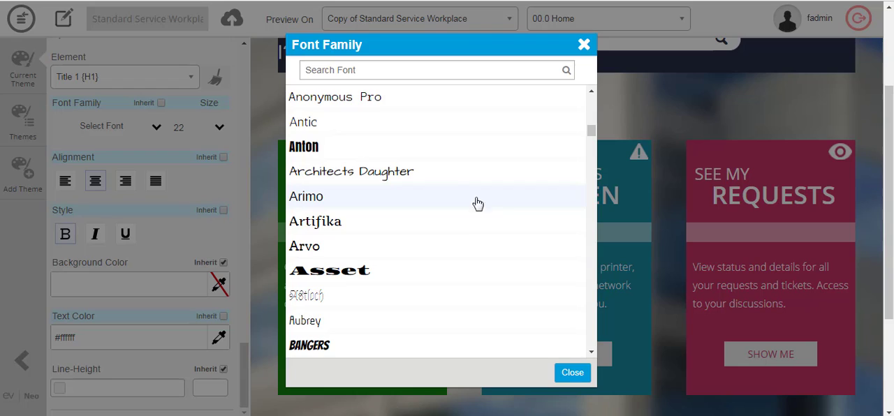
left_click(389, 173)
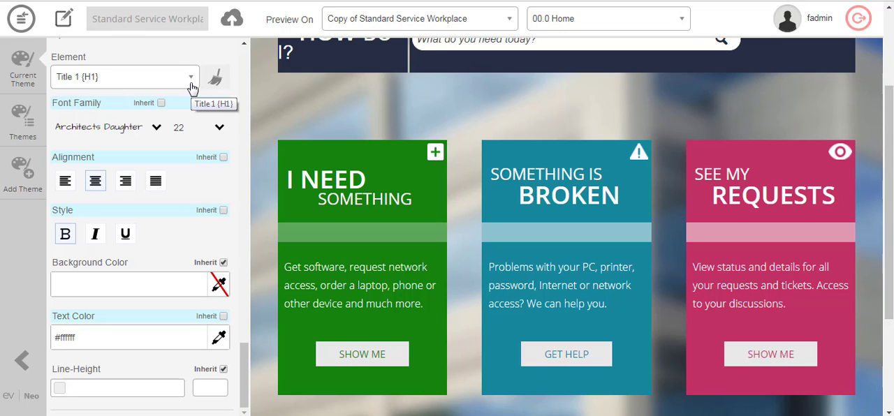
Set the theme's Body font family to Architects Daughter and check it in the home page preview
left_click(192, 85)
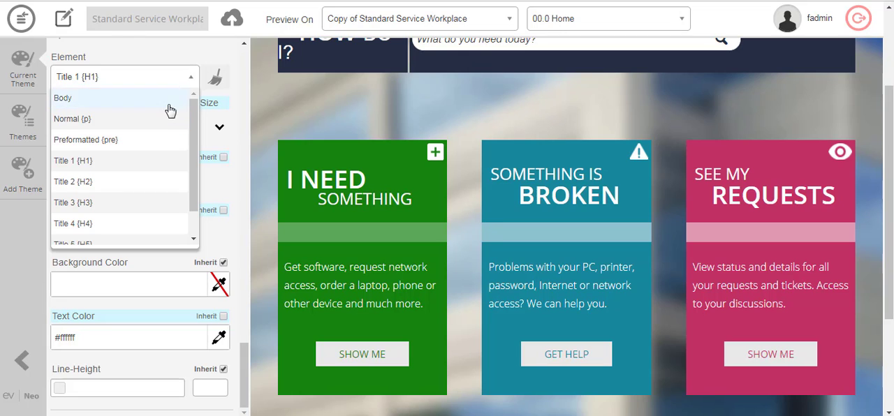
scroll(144, 202, "down", 1)
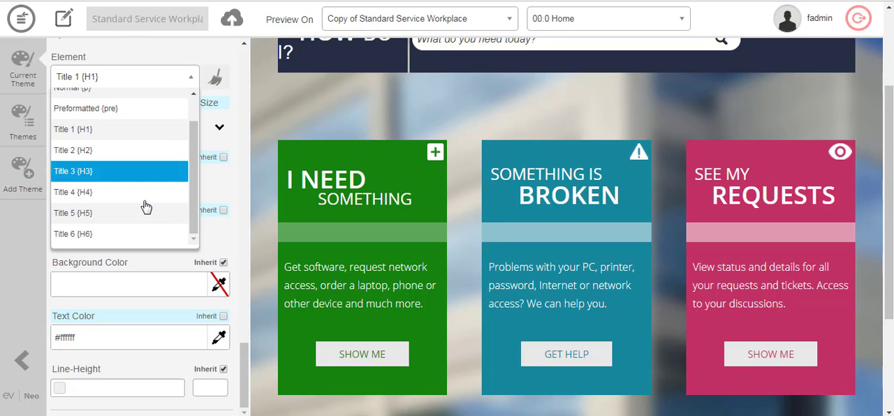
scroll(144, 204, "up", 1)
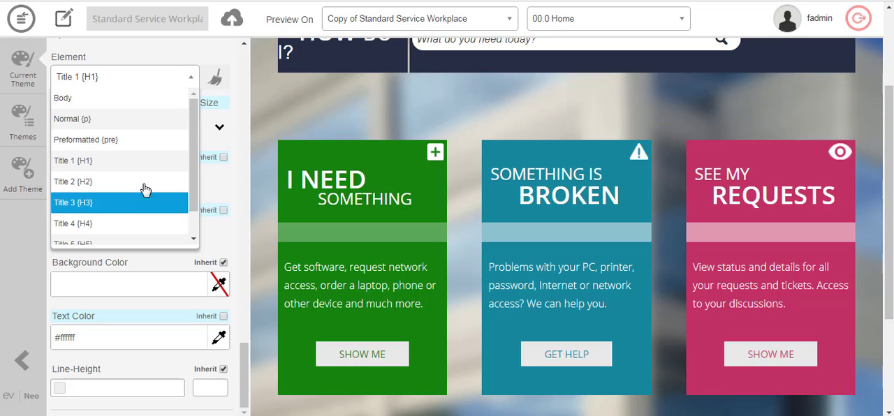
left_click(124, 100)
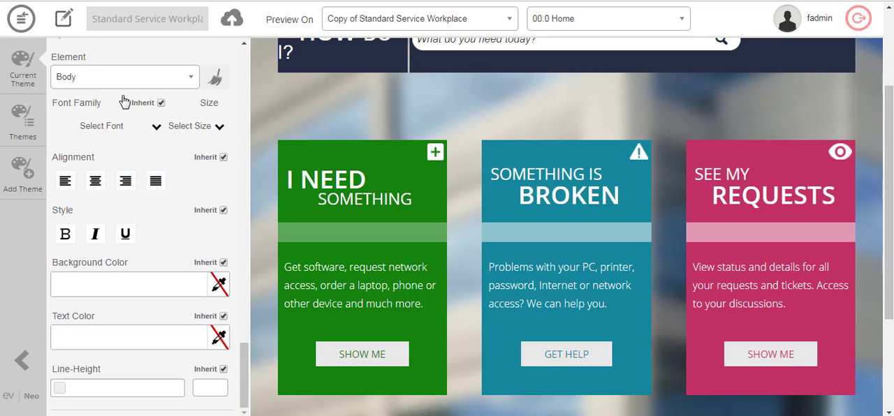
left_click(157, 128)
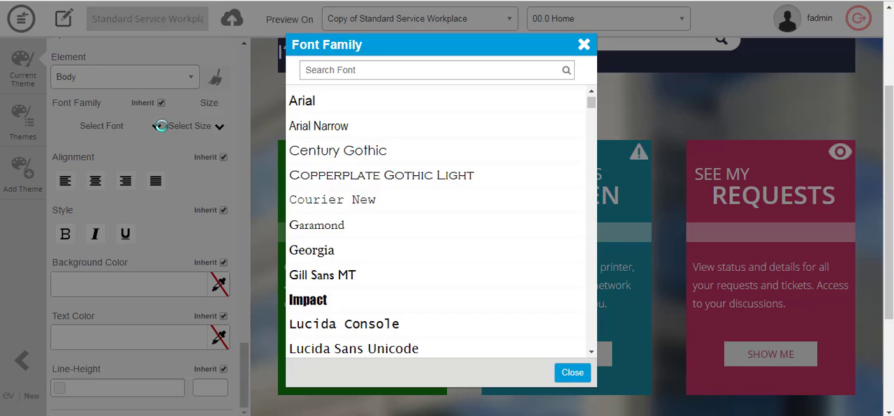
left_click(377, 65)
type("arc")
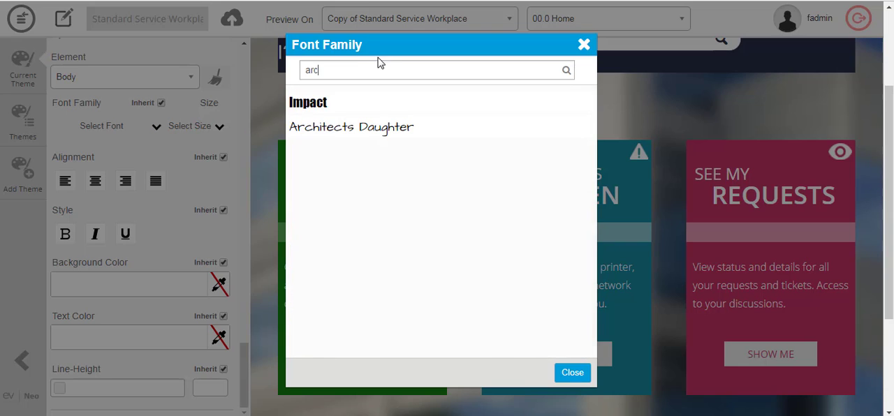
left_click(370, 137)
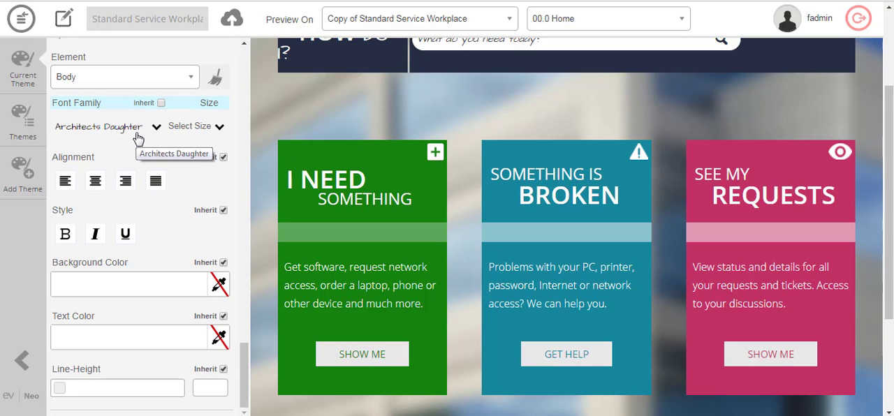
scroll(528, 180, "up", 3)
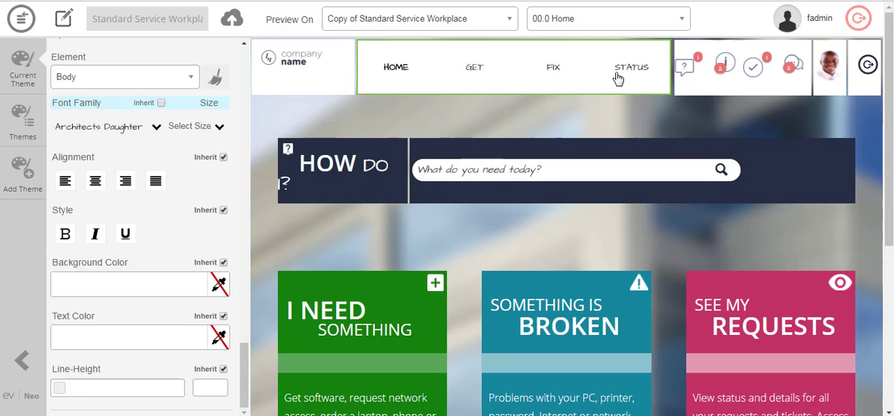
Set the font family of the theme's Normal {p} text to Architects Daughter
left_click(162, 77)
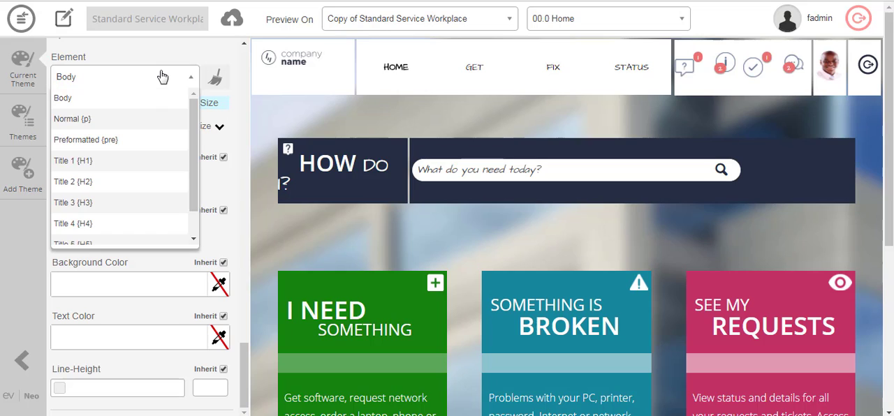
left_click(144, 125)
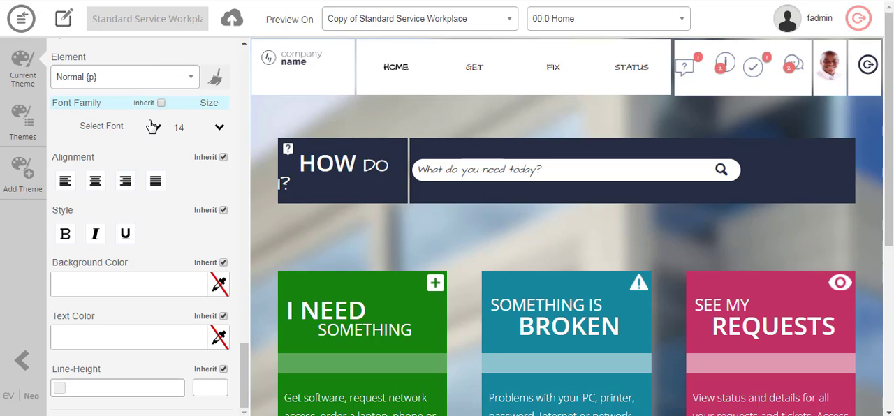
left_click(151, 127)
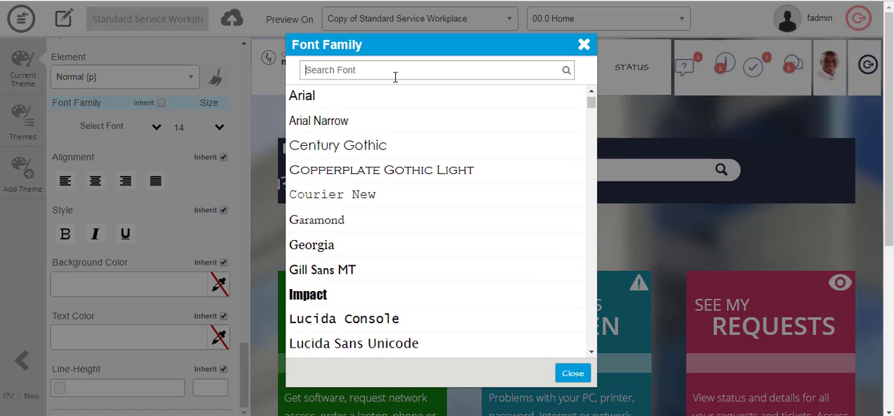
type("arc")
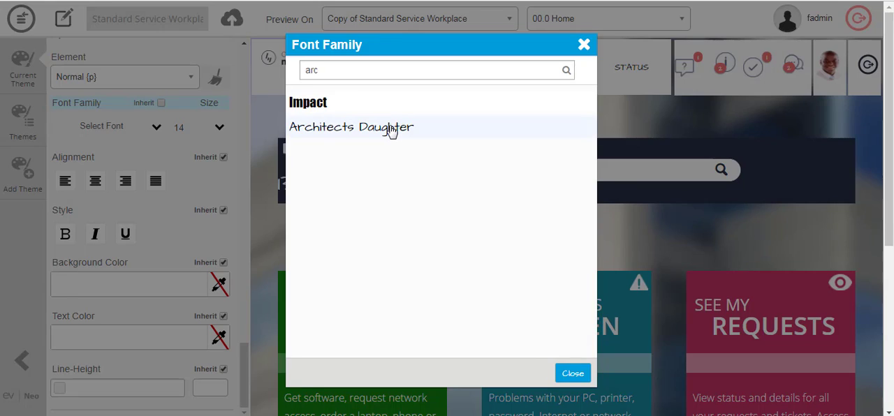
left_click(391, 129)
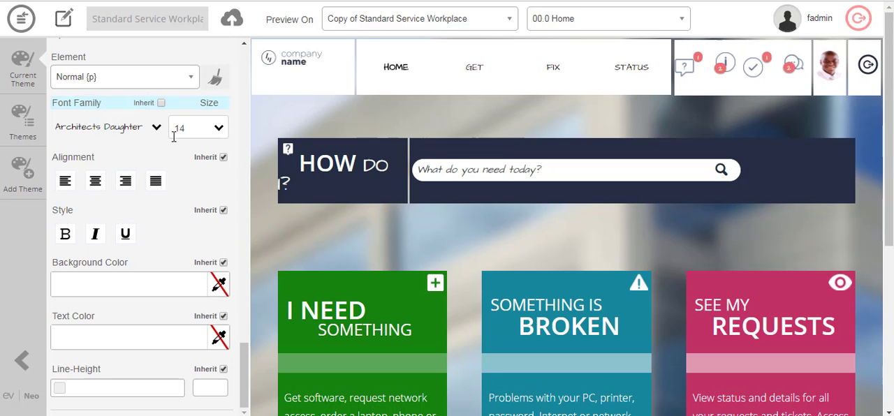
Set the font family of the theme's Title 2 {H2} element to Architects Daughter
left_click(180, 80)
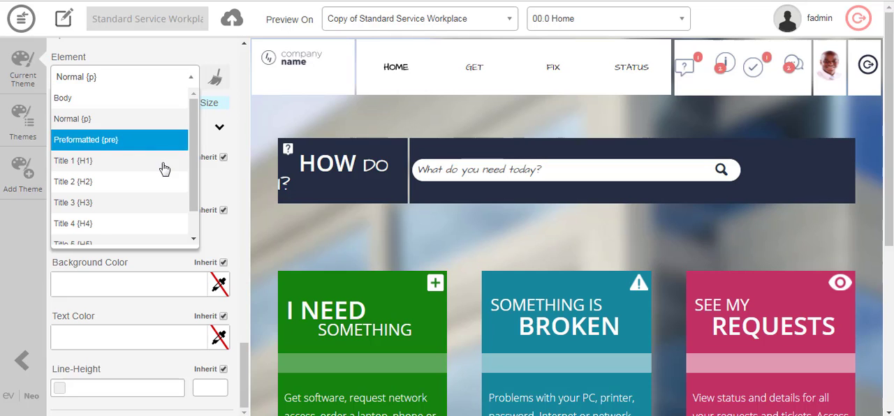
left_click(157, 183)
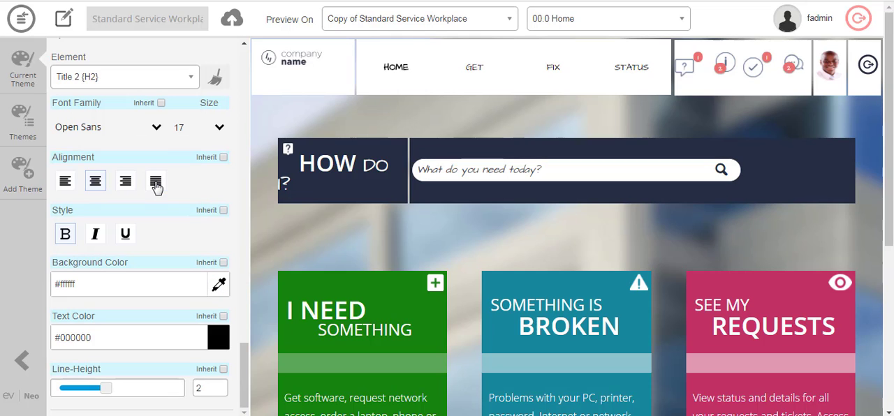
left_click(125, 133)
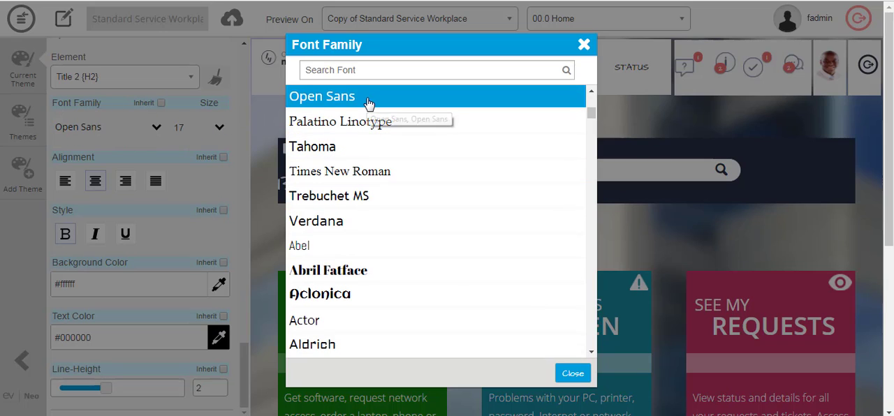
type("arc")
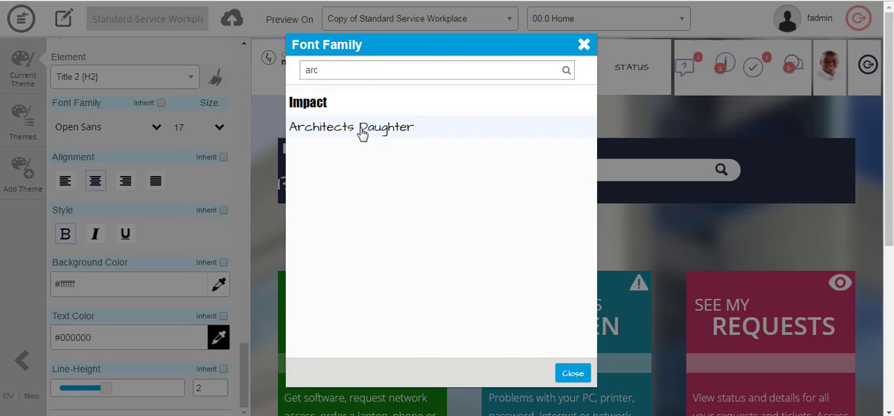
left_click(362, 133)
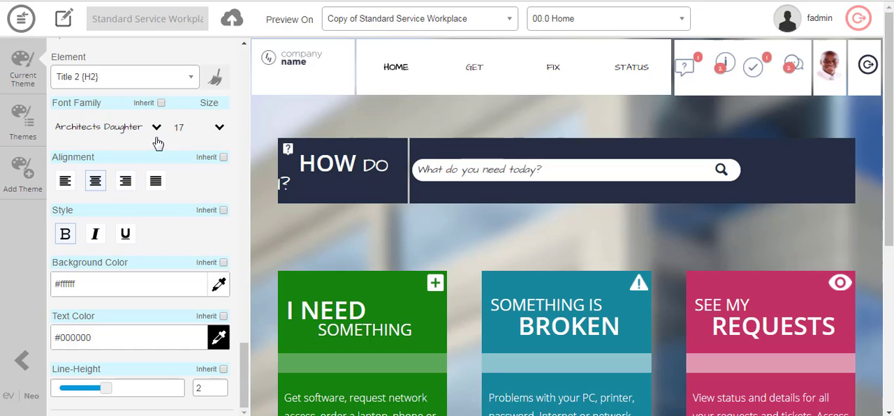
Review the theme's widget-level design options, including the Basic widgets and the Search Filter settings, against the home page preview
left_click(181, 80)
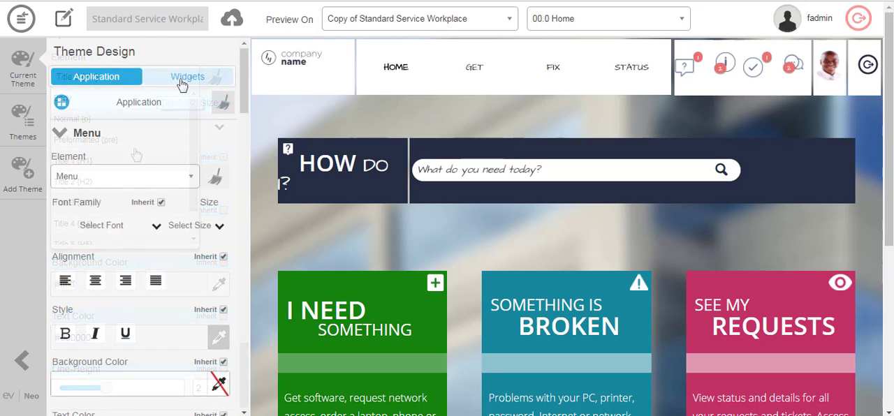
left_click(182, 83)
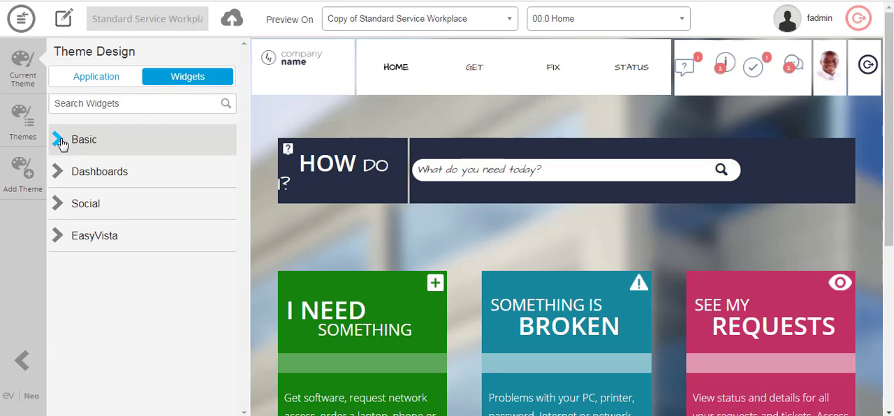
left_click(62, 143)
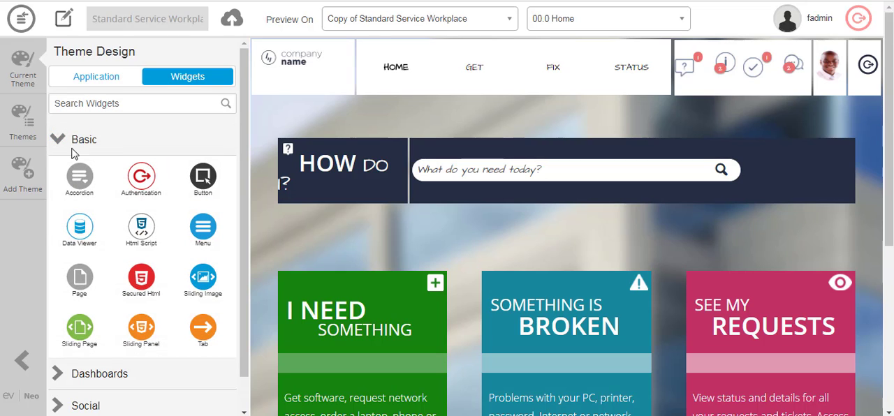
scroll(417, 285, "down", 2)
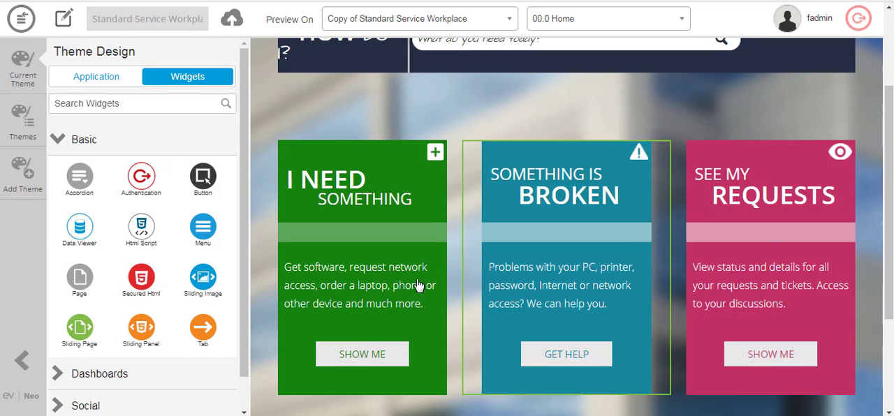
scroll(275, 277, "up", 2)
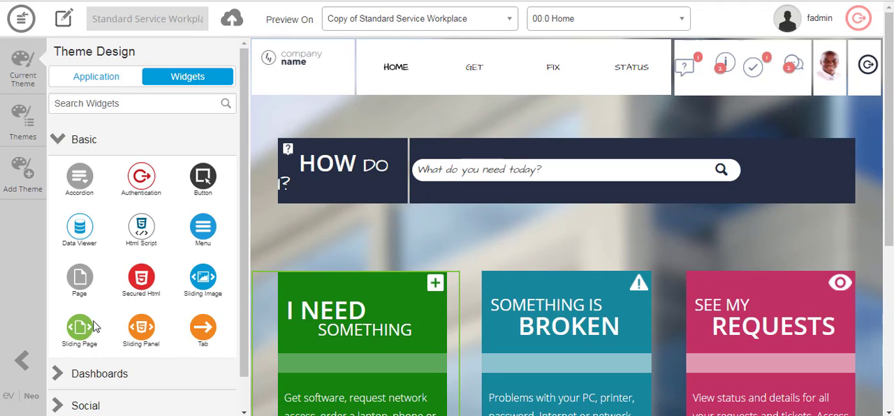
left_click(22, 360)
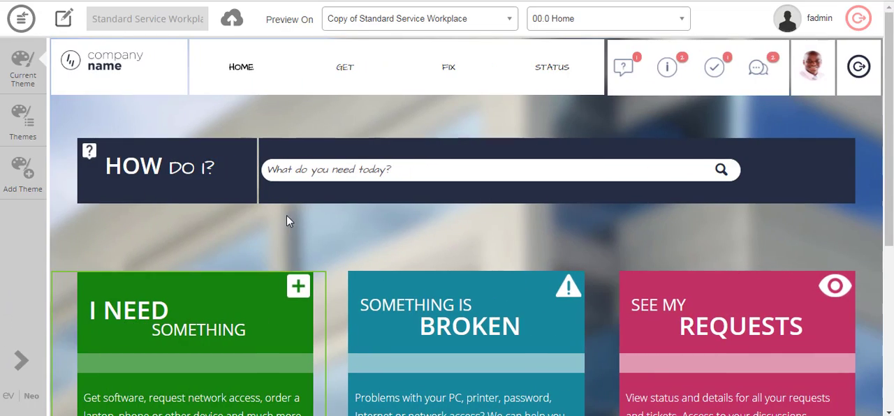
left_click(345, 191)
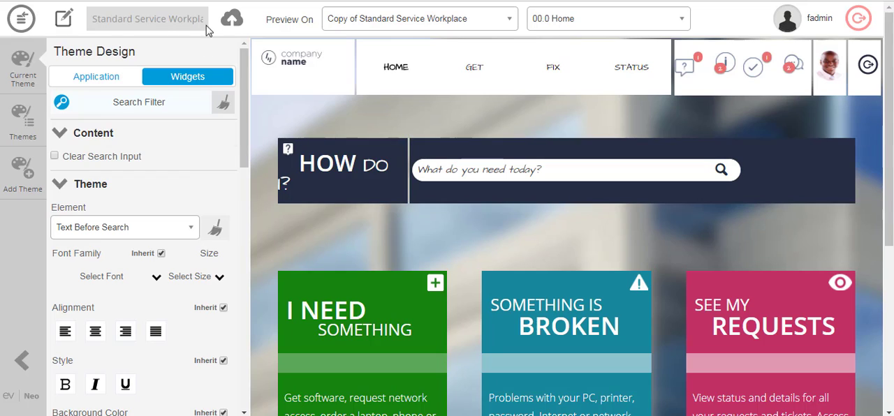
Save the theme changes and return to the list of applications
left_click(21, 20)
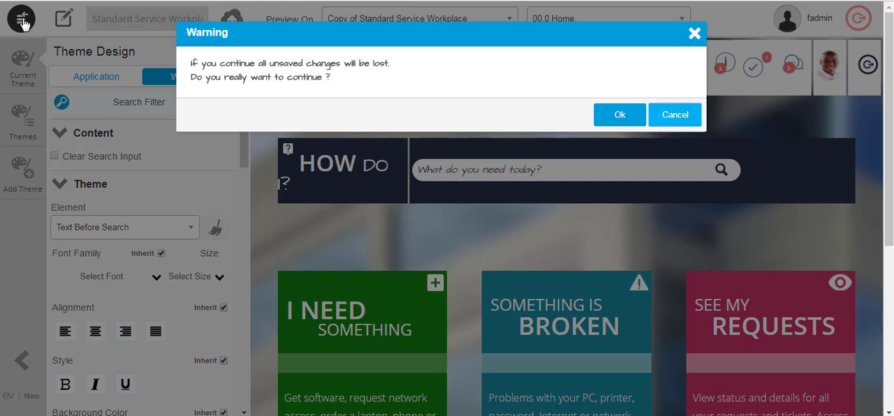
left_click(674, 114)
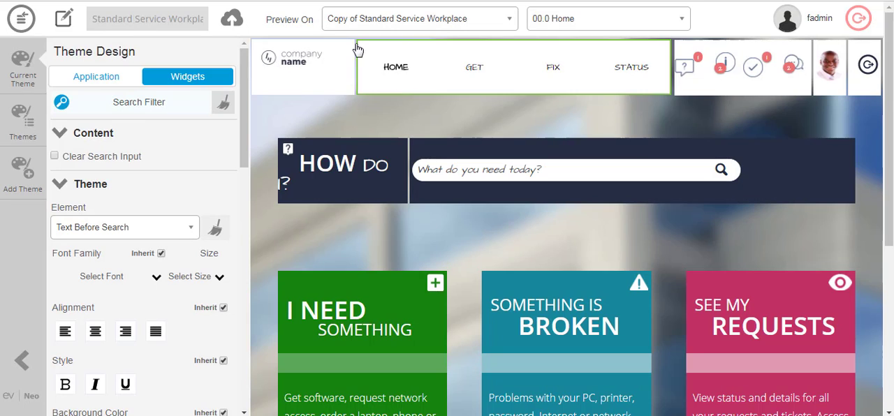
left_click(233, 19)
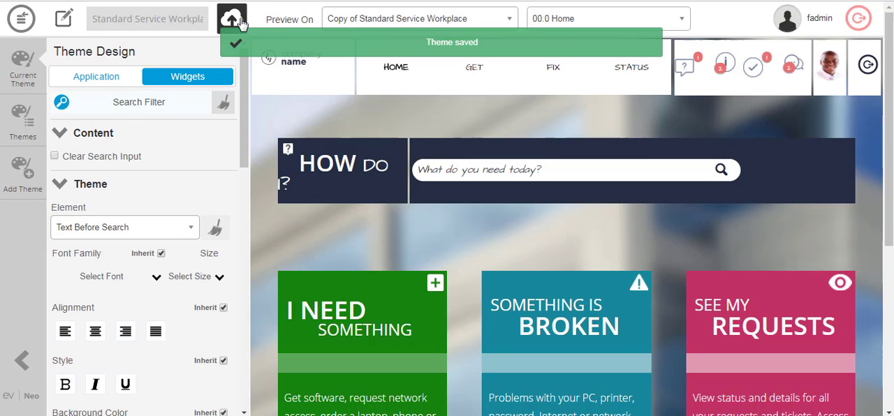
left_click(23, 15)
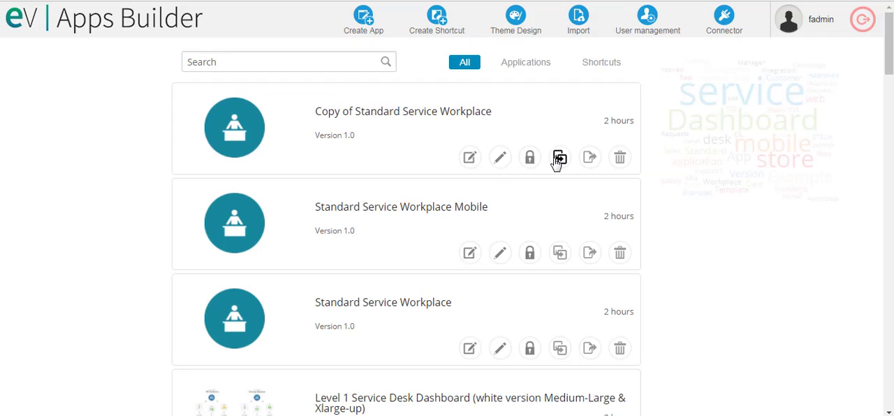
Open the Copy of Standard Service Workplace app for editing and show the page settings of 00.0 Home
left_click(470, 159)
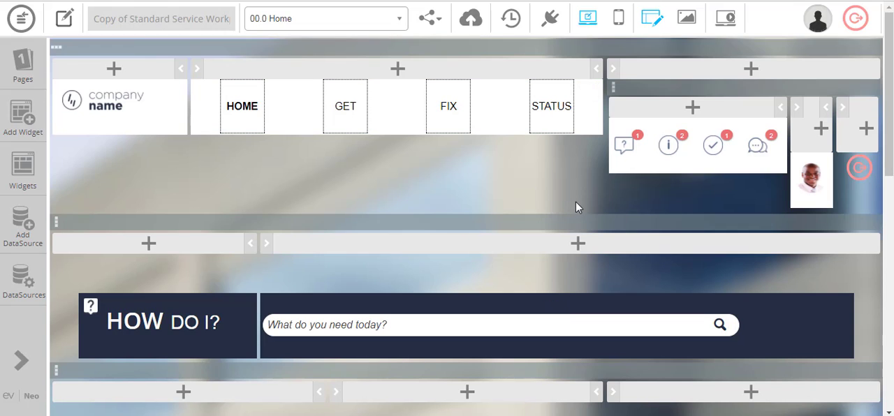
left_click(28, 82)
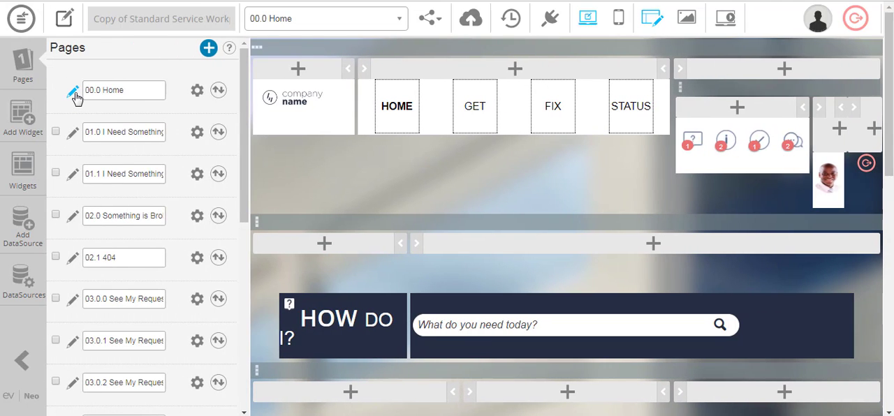
left_click(75, 93)
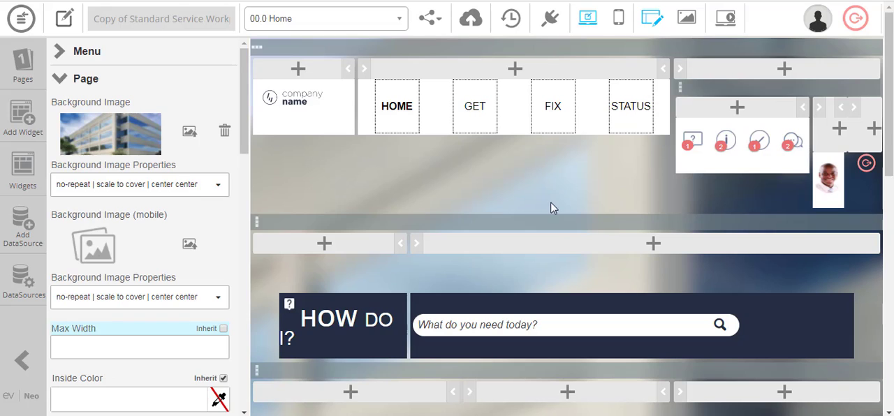
Inspect the Logo widget's image in the visual Html Code editor, then close the editor
mouse_move(533, 135)
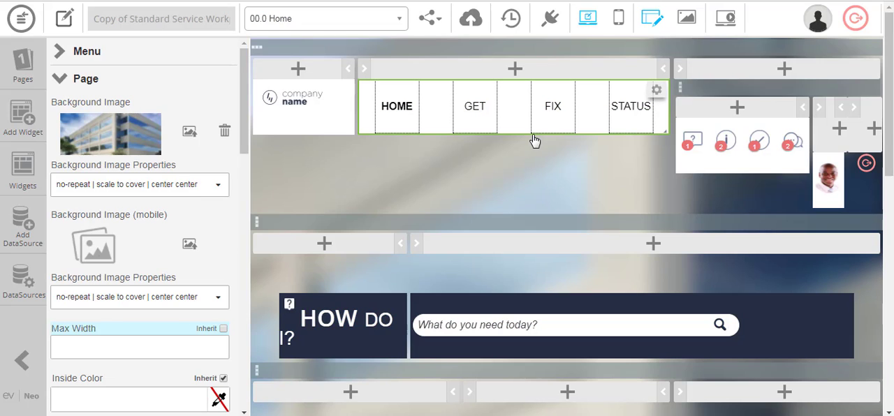
left_click(279, 105)
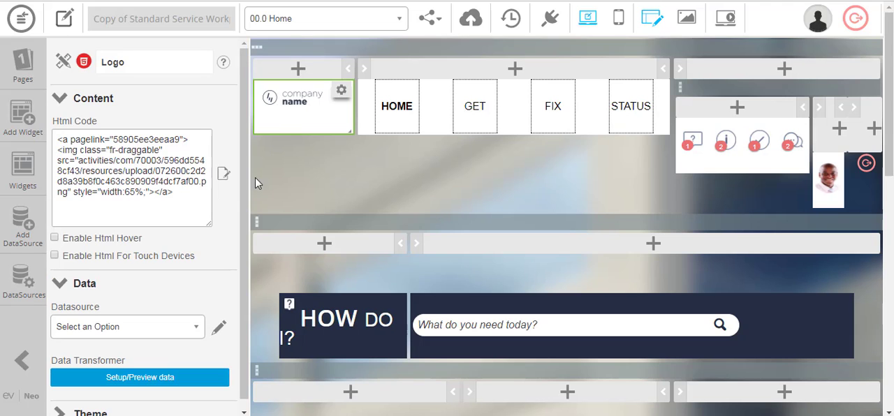
left_click(222, 175)
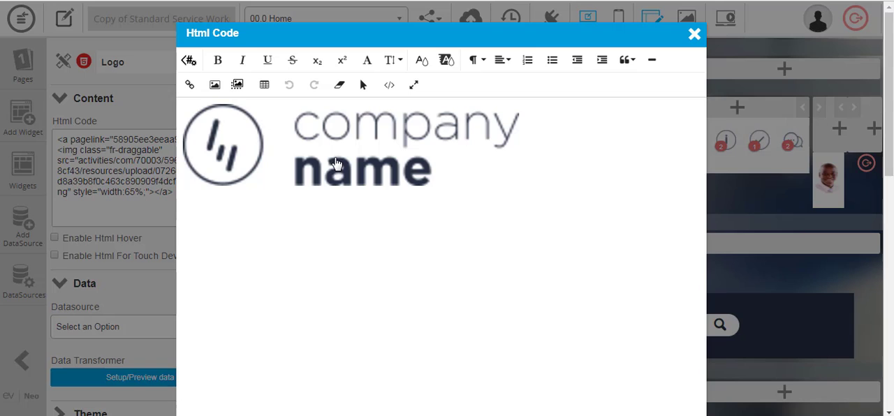
left_click(336, 163)
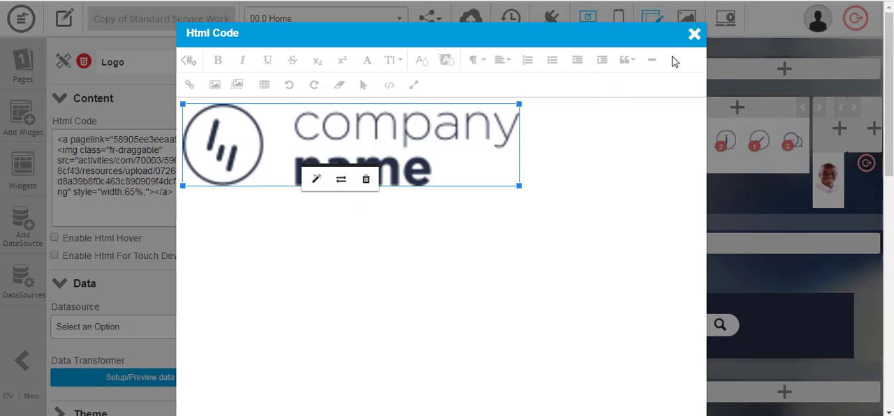
left_click(693, 36)
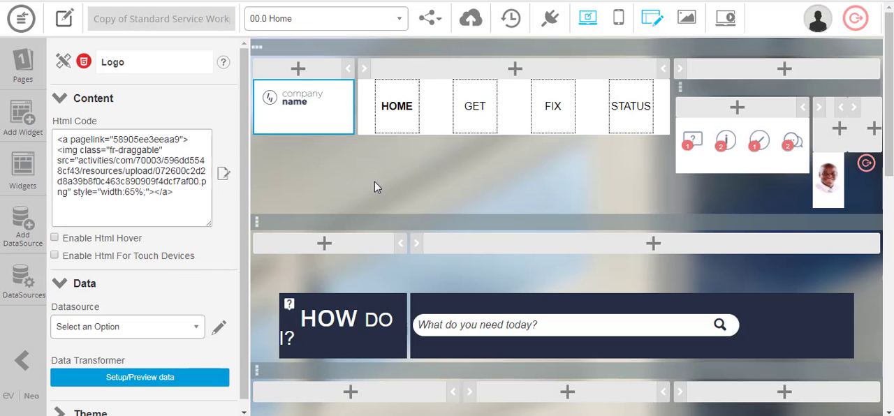
Examine the Main Menu widget's settings, covering its columns, menu items and theme options such as alignment, style and colours
left_click(440, 114)
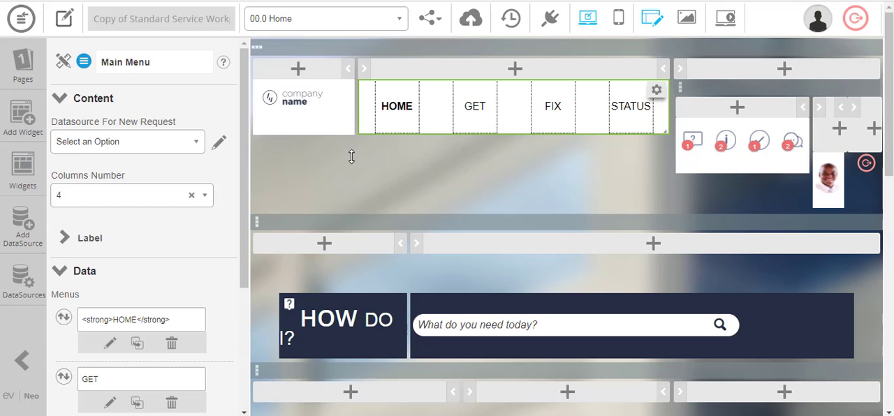
scroll(130, 252, "down", 3)
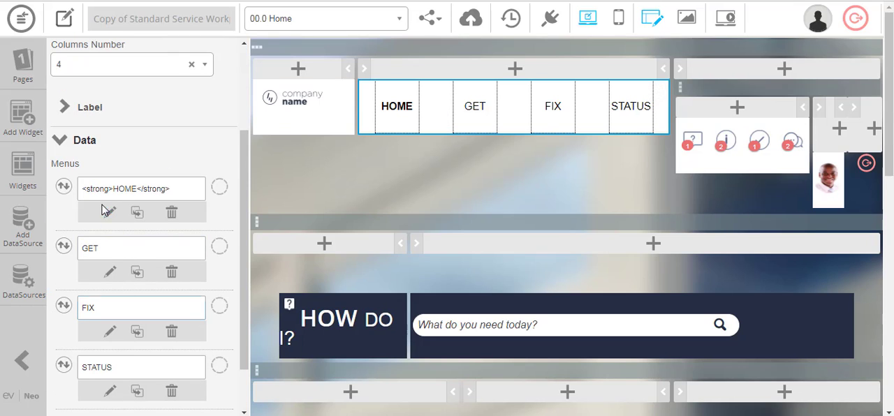
scroll(139, 312, "down", 5)
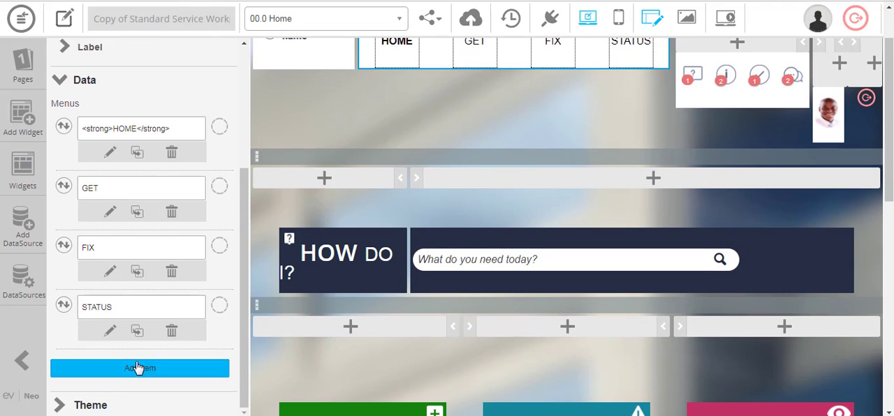
left_click(88, 404)
scroll(136, 287, "down", 1)
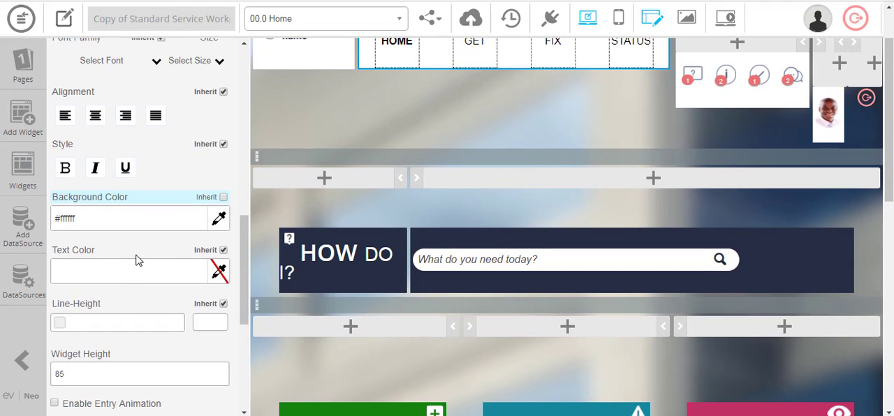
scroll(125, 168, "up", 2)
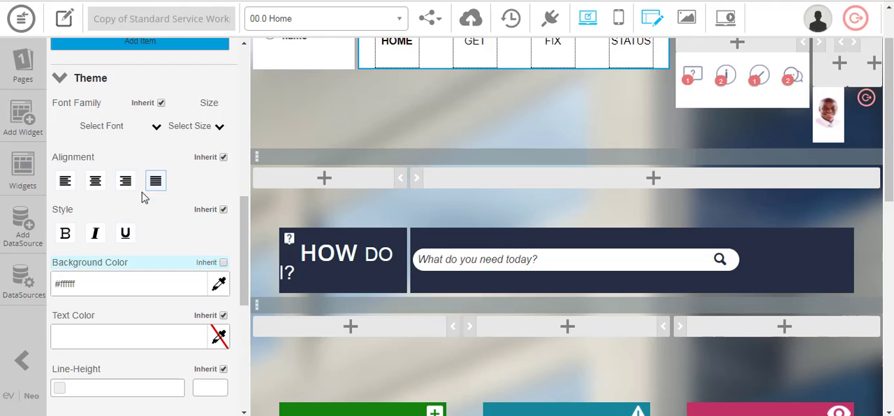
scroll(119, 305, "down", 2)
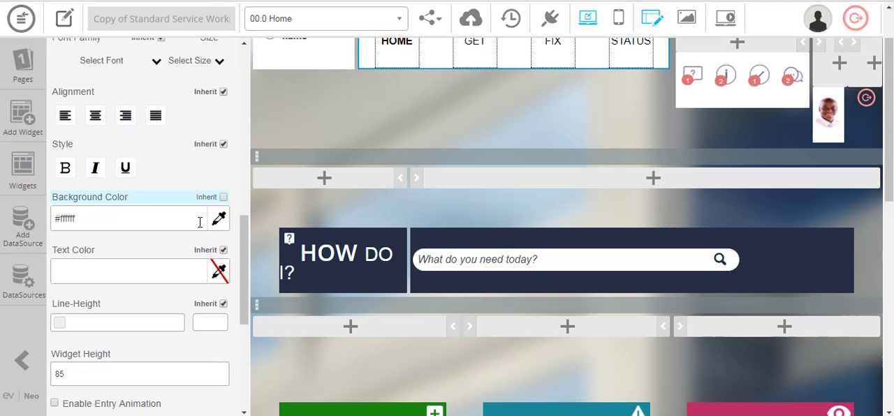
scroll(289, 273, "up", 2)
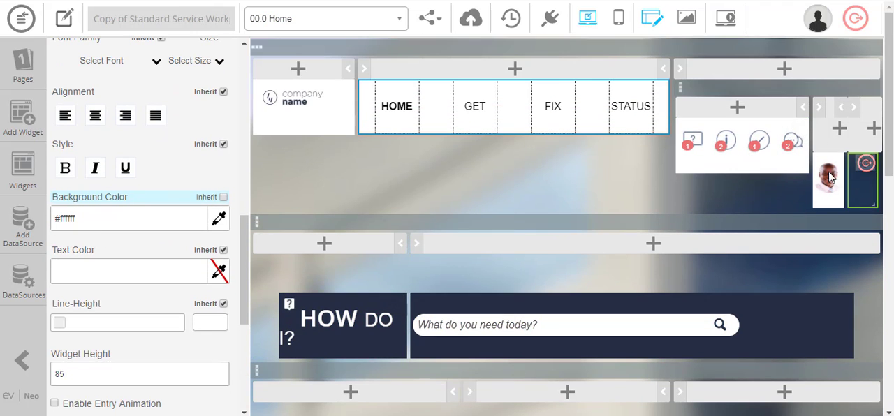
Open the background settings in the Need Something widget's Html Code editor, pick light blue #9fc5e8 as background colour and copy its code
scroll(377, 236, "down", 8)
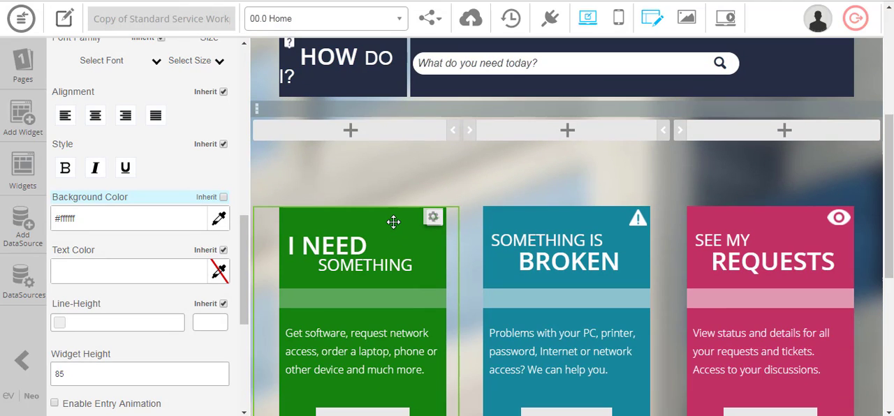
left_click(393, 223)
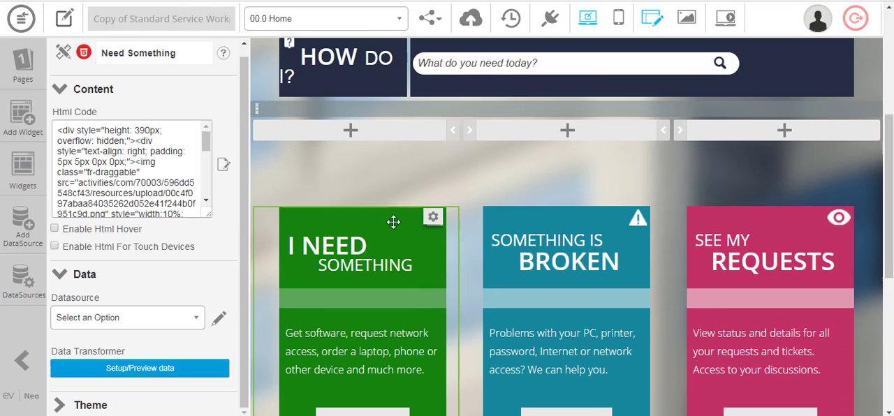
left_click(223, 166)
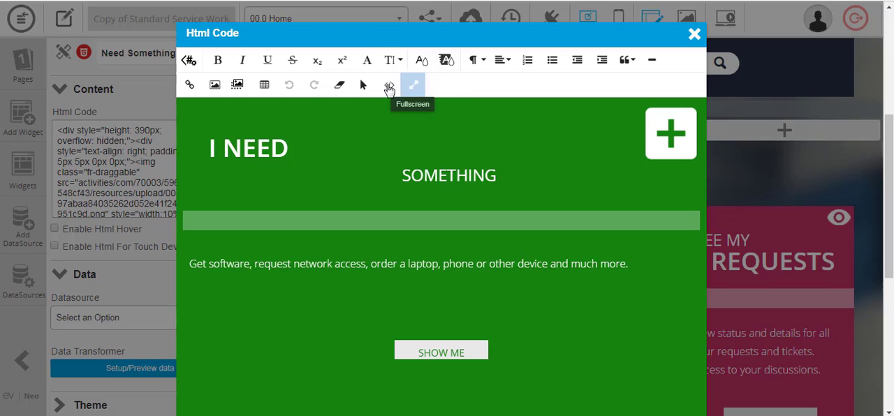
left_click(238, 86)
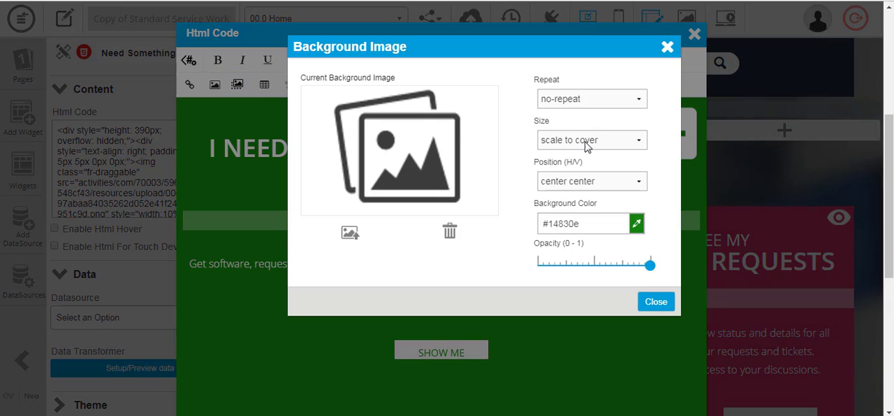
left_click(636, 225)
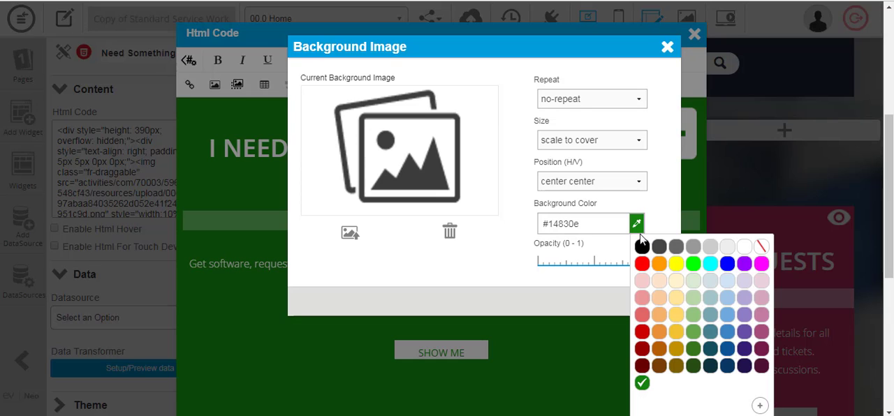
left_click(730, 301)
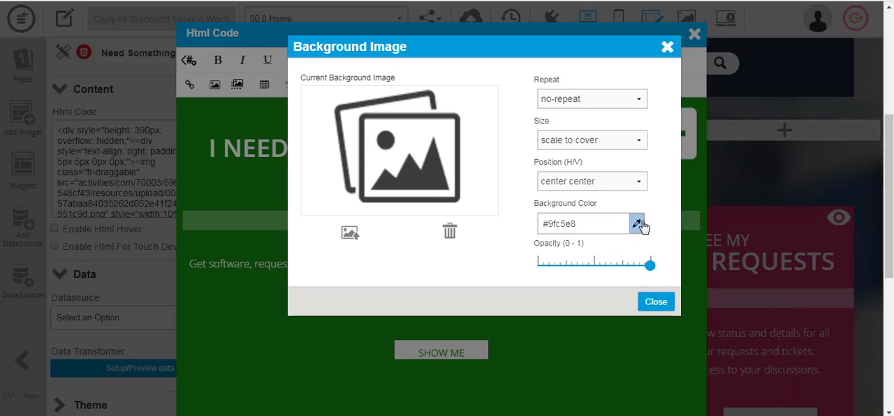
left_click_drag(588, 224, 532, 224)
key("ctrl+c")
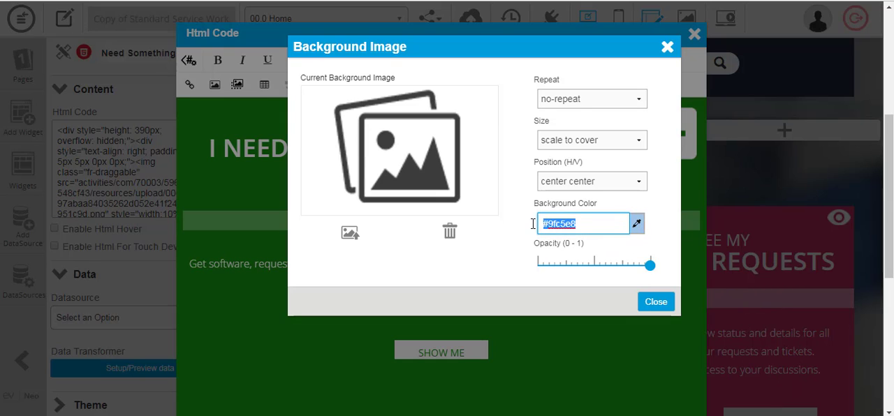
Set the Need Something widget's background colour to #6fa8dc and close the background settings
left_click(636, 223)
left_click(731, 106)
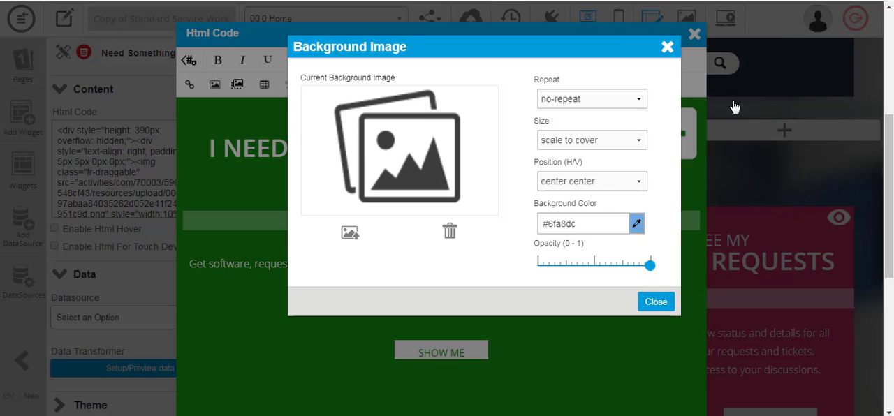
left_click(653, 304)
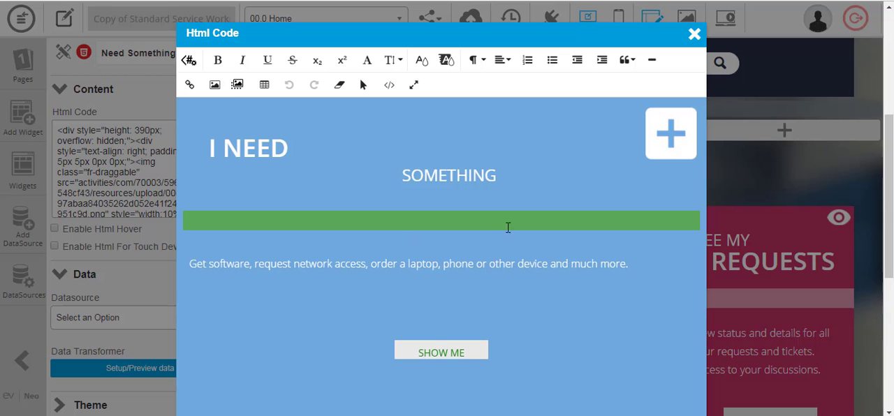
In the Need Something source code, replace the 15px divider's border colour with #9fc5e8 and return to the visual view
left_click(392, 87)
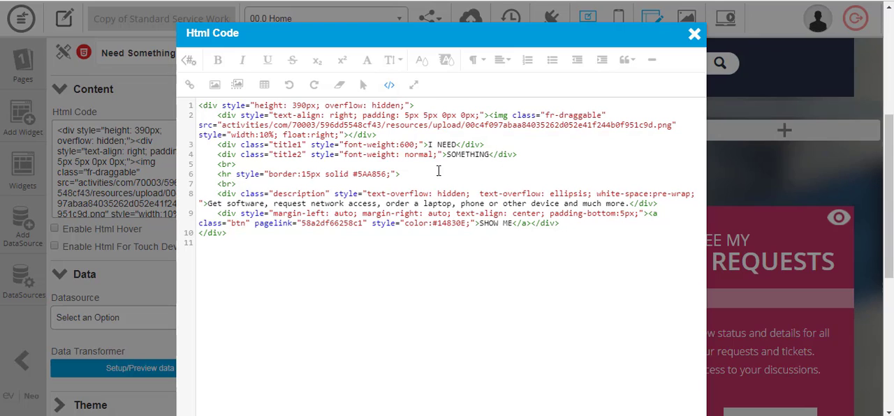
double_click(372, 174)
key("ctrl+v")
key("BackSpace")
left_click_drag(212, 175, 445, 176)
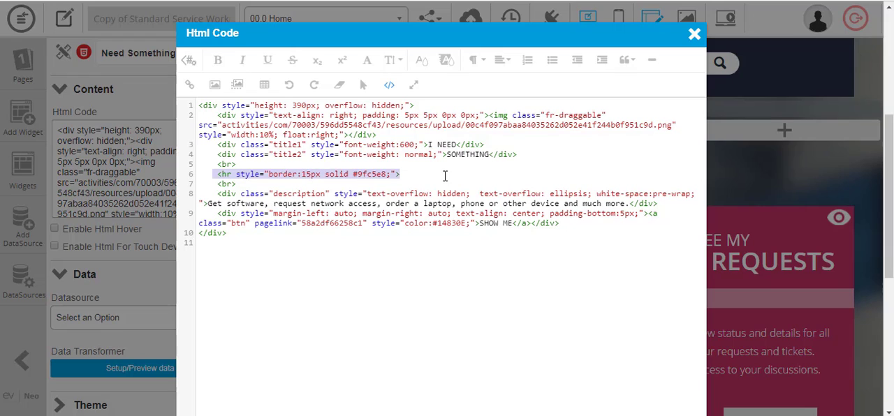
left_click(378, 173)
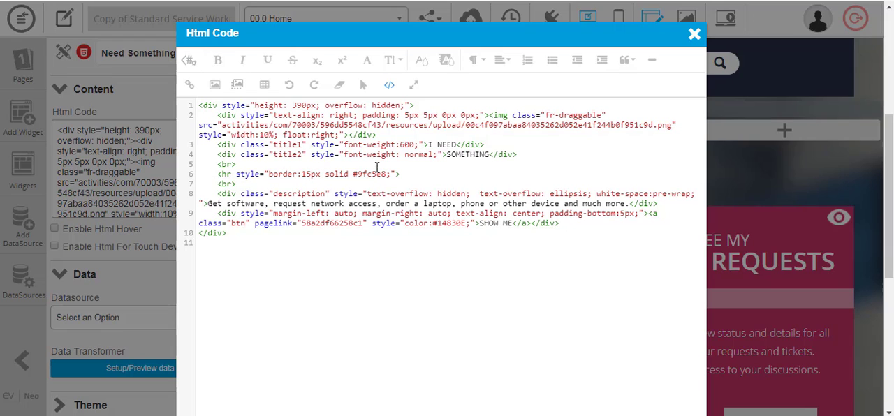
left_click(390, 84)
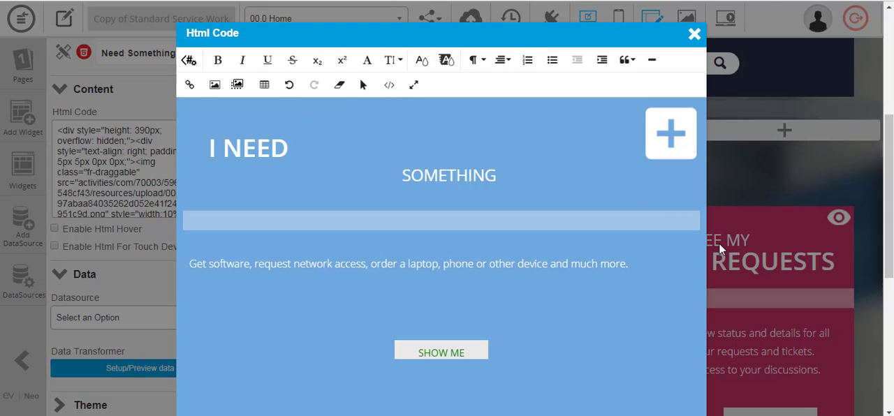
Reduce the browser zoom so the whole Html Code dialog fits, and apply the changes to the Need Something widget
key("ctrl+plus")
key("ctrl+minus")
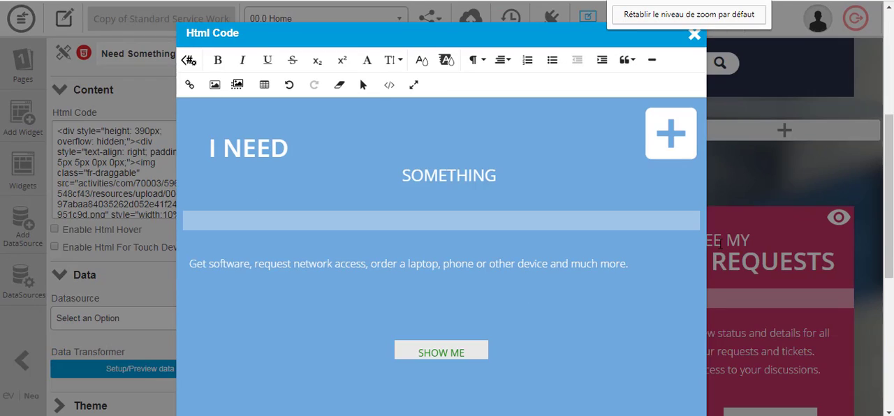
key("ctrl+minus")
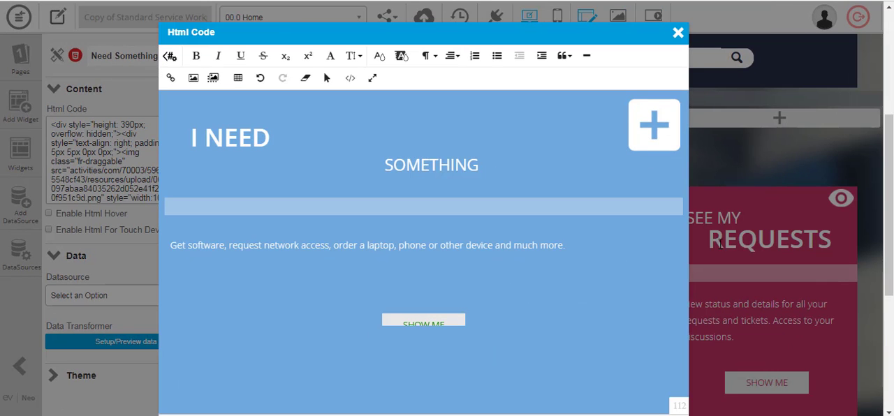
key("ctrl+minus")
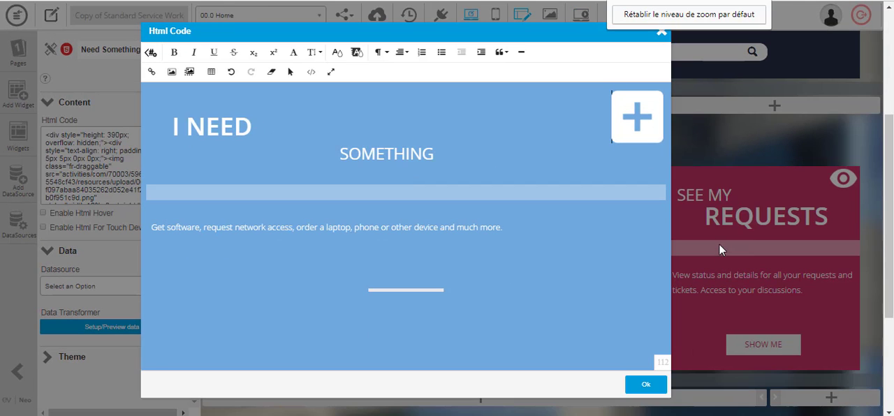
left_click(647, 385)
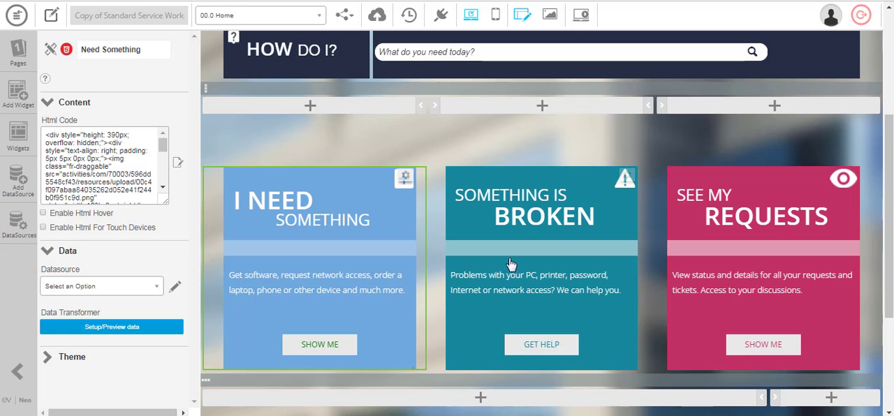
Open the background settings in the My Requests widget's Html Code editor, pick purple #8e7cc3 as background colour and copy its code
left_click(763, 250)
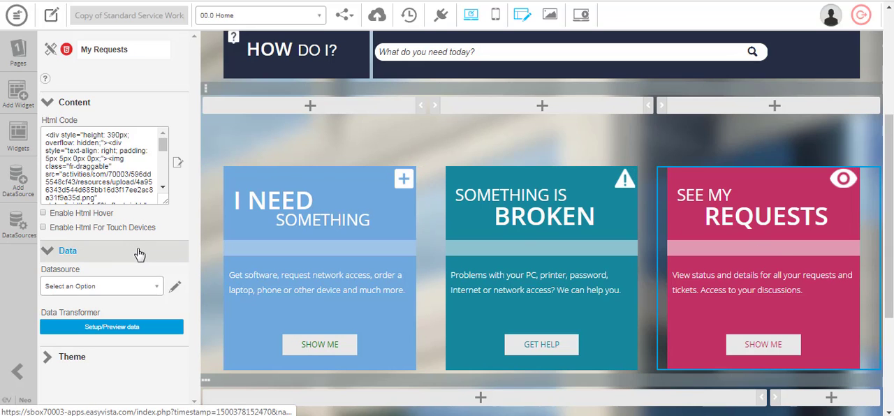
left_click(178, 164)
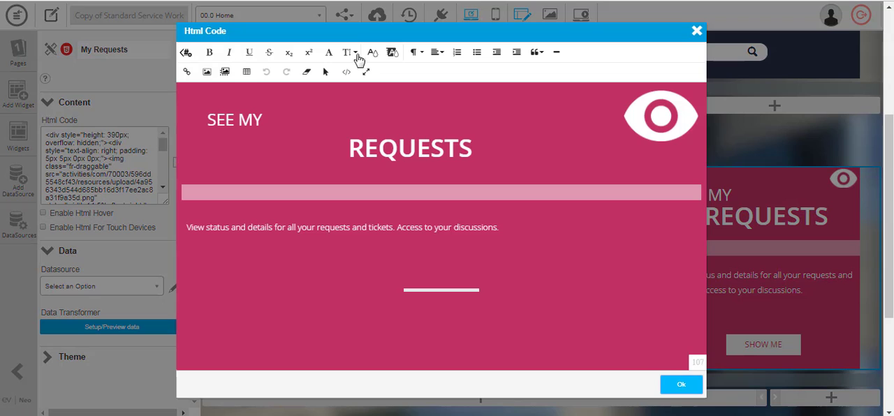
left_click(225, 72)
left_click(596, 221)
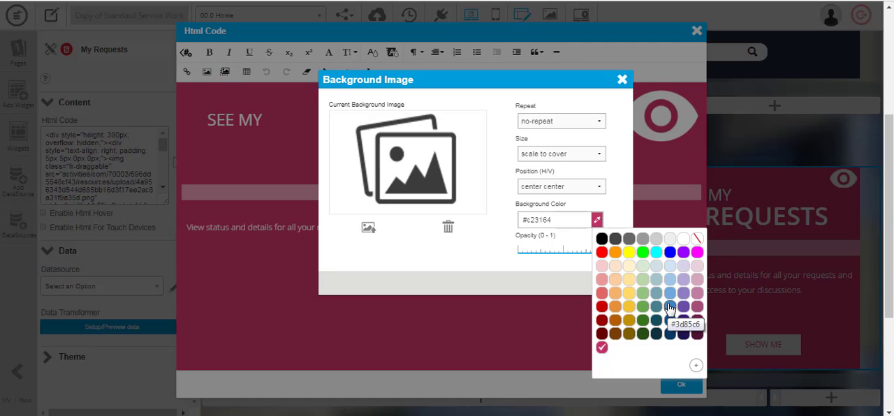
left_click(669, 308)
left_click(597, 221)
left_click(683, 293)
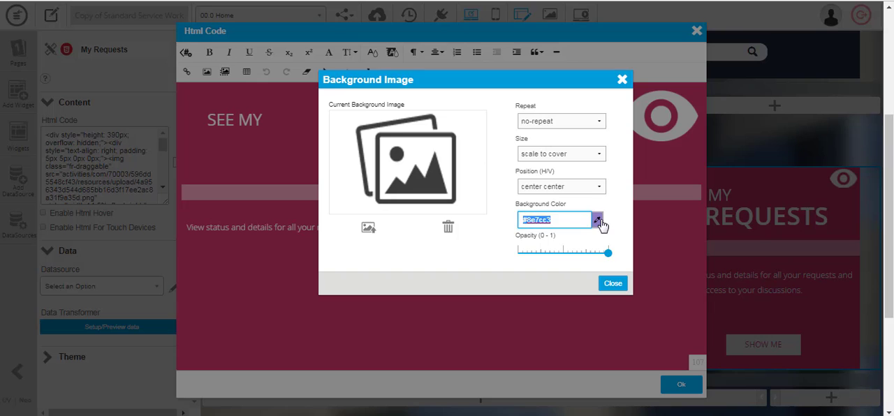
Set the My Requests widget's background to the darker purple shade and close the background settings
left_click(598, 221)
left_click(683, 308)
left_click(613, 283)
Replace the My Requests divider's border colour with the copied #8e7cc3 in the source code, apply it and save the application
left_click(345, 72)
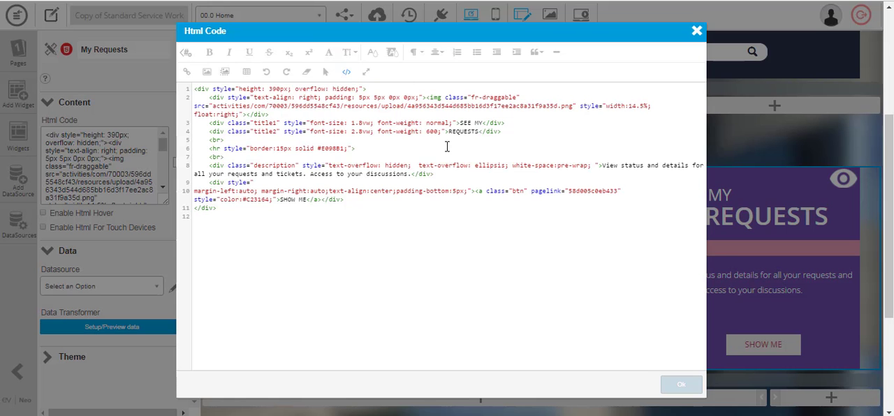
double_click(328, 148)
key("BackSpace")
key("BackSpace")
type("#8e7cc3")
left_click(346, 72)
left_click(683, 389)
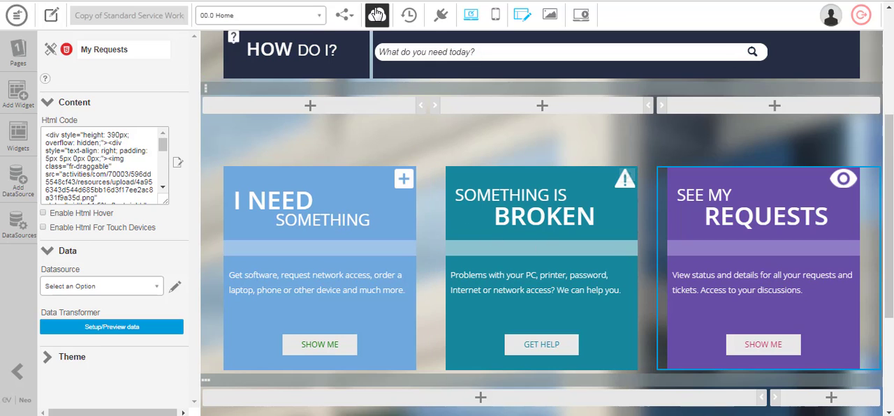
left_click(376, 15)
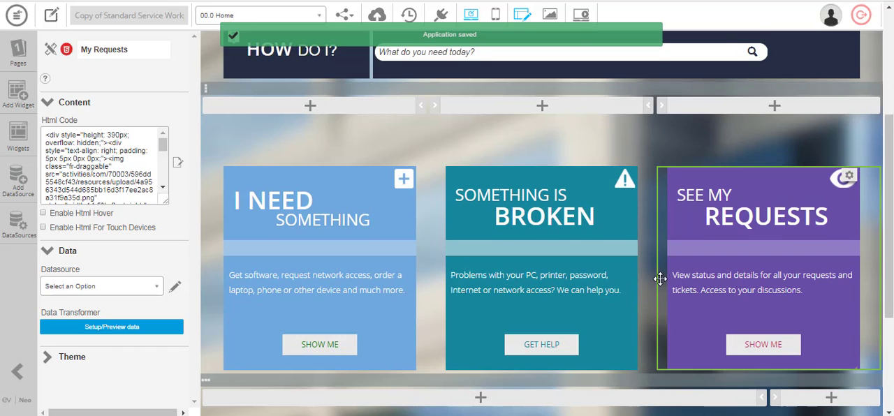
Inspect the Footer Menu widget's menu items and the Corporate Website item's link properties, then close them without changes
scroll(660, 278, "down", 3)
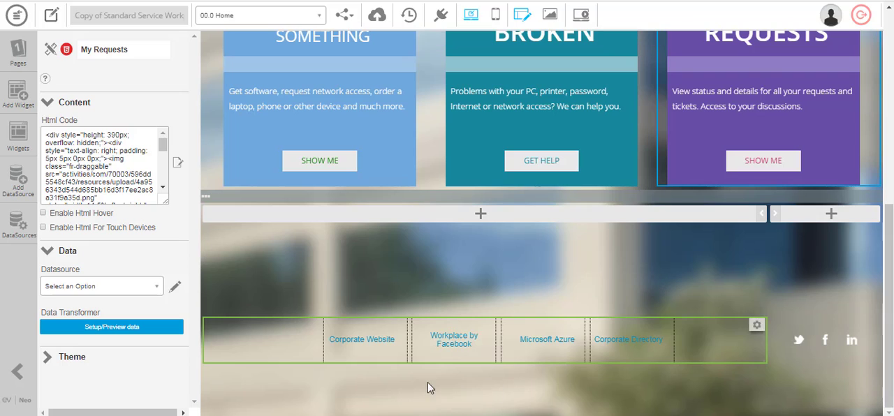
left_click(352, 346)
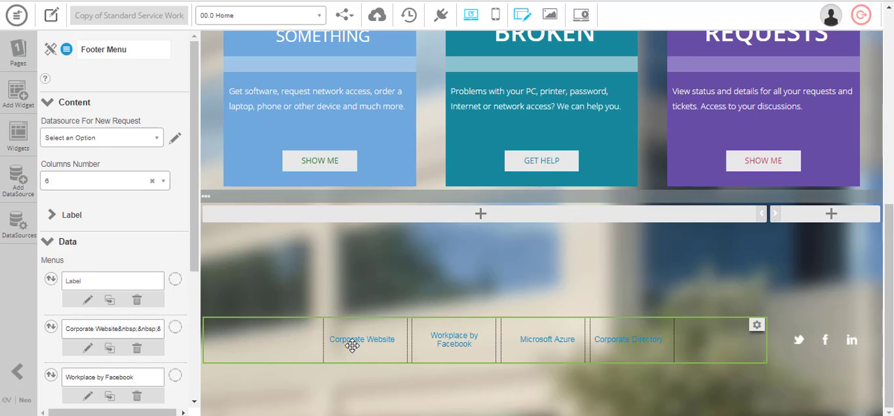
scroll(95, 240, "down", 1)
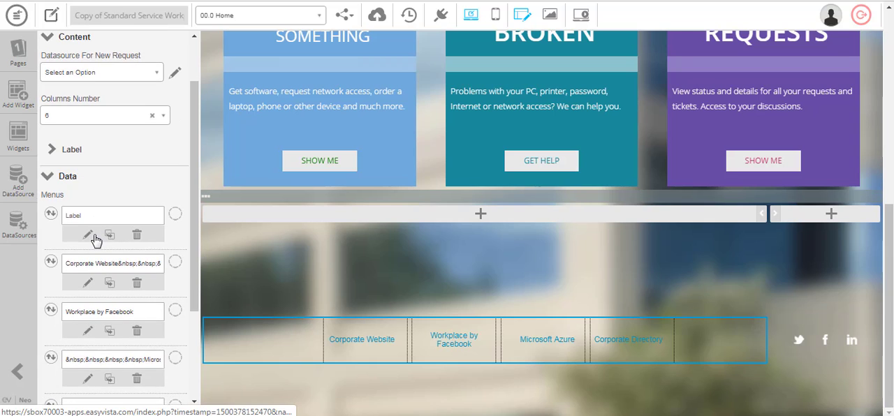
scroll(94, 235, "down", 1)
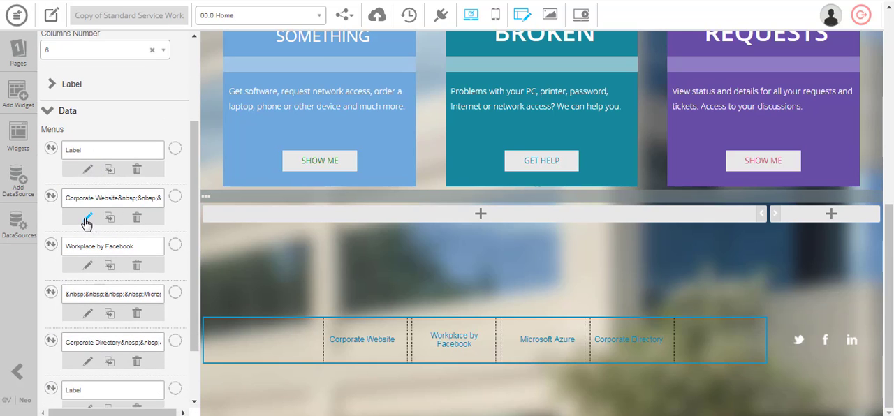
left_click(88, 218)
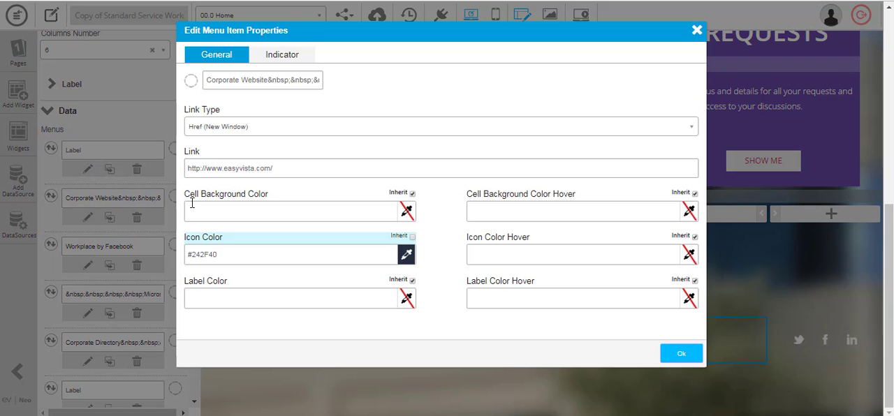
left_click_drag(283, 170, 189, 171)
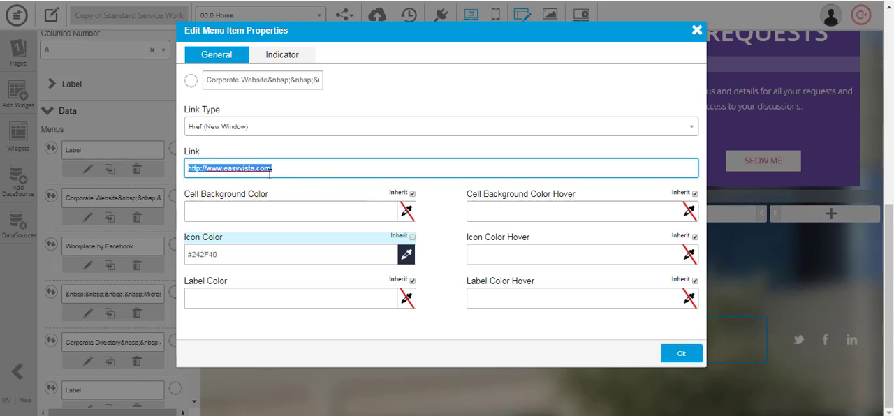
left_click(697, 33)
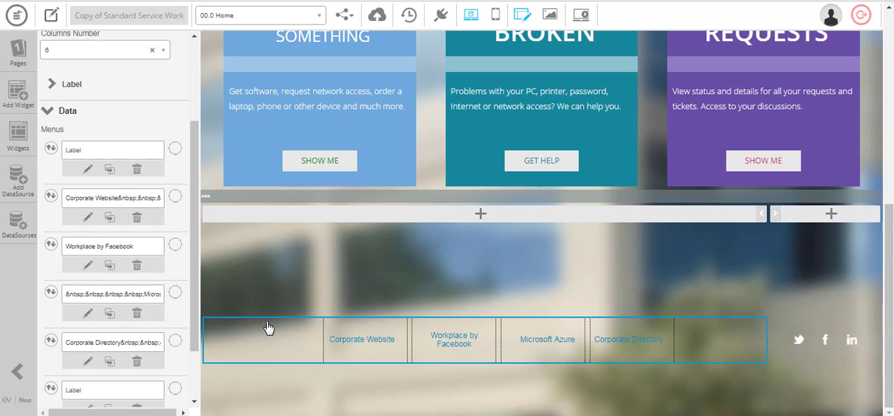
Switch to page 01.0 I Need Something and select the Title widget reading CHOOSE A CATEGORY AND SEARCH
scroll(605, 329, "up", 10)
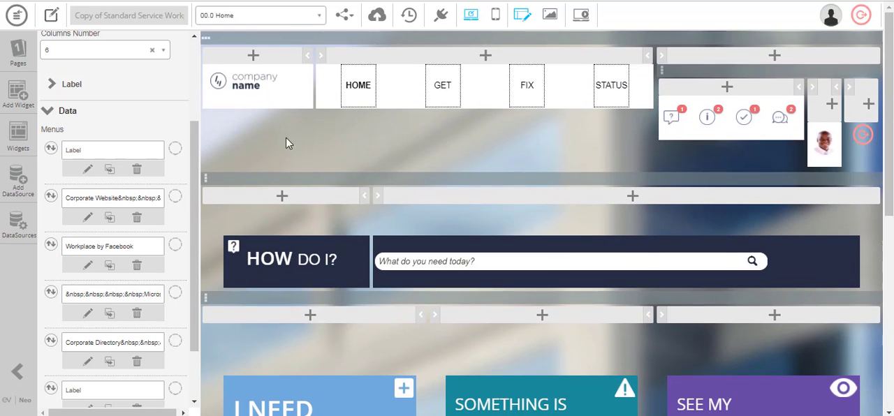
left_click(315, 20)
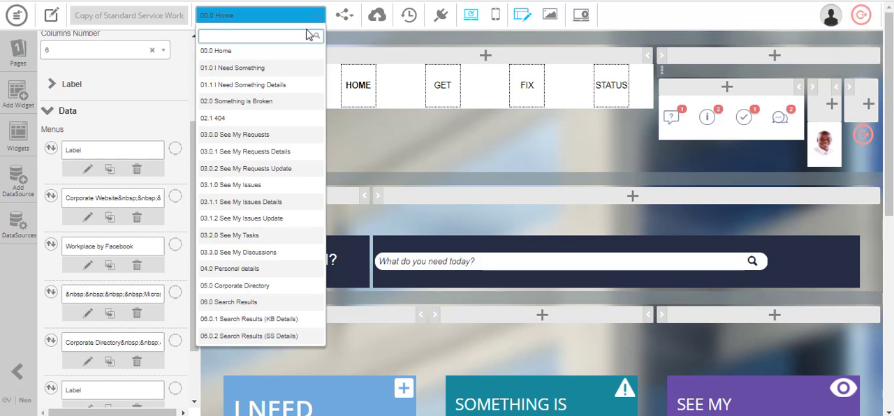
left_click(293, 74)
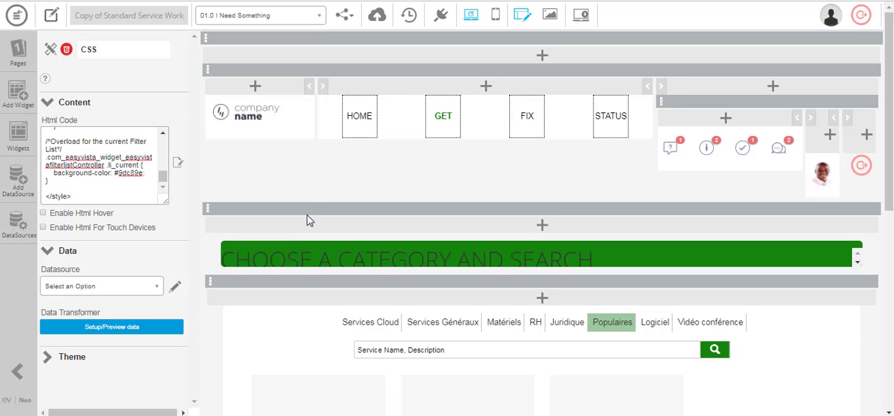
left_click(405, 262)
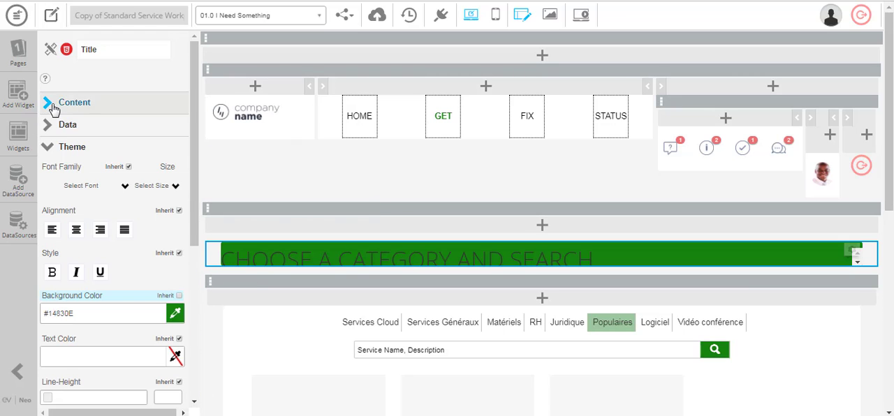
Set the Title widget's background colour and the search widget's search icon background colour to #45818e
left_click(175, 314)
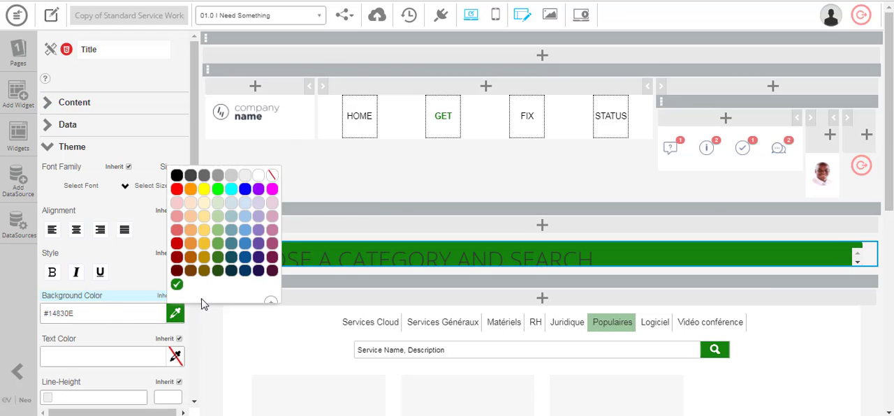
left_click(236, 246)
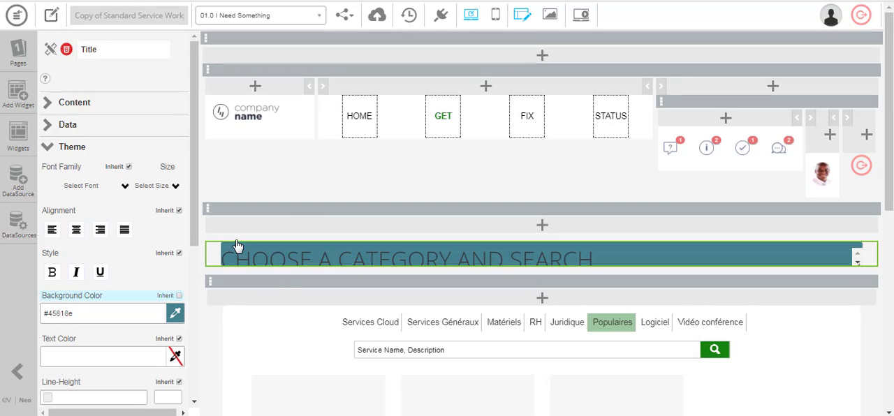
left_click(716, 356)
scroll(77, 271, "down", 5)
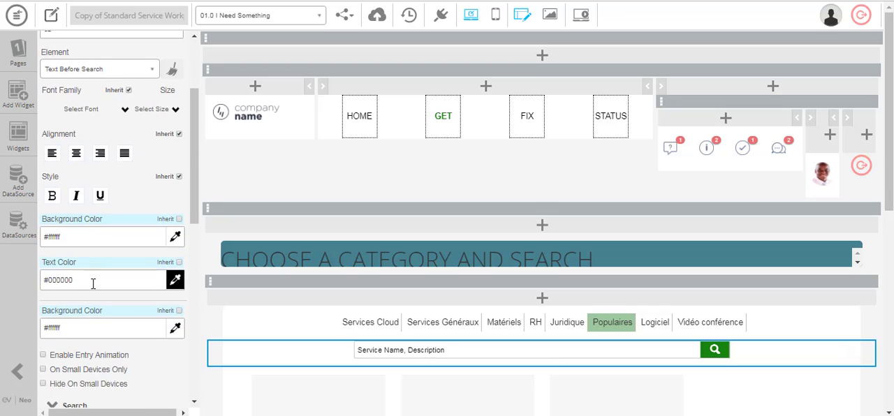
left_click(176, 336)
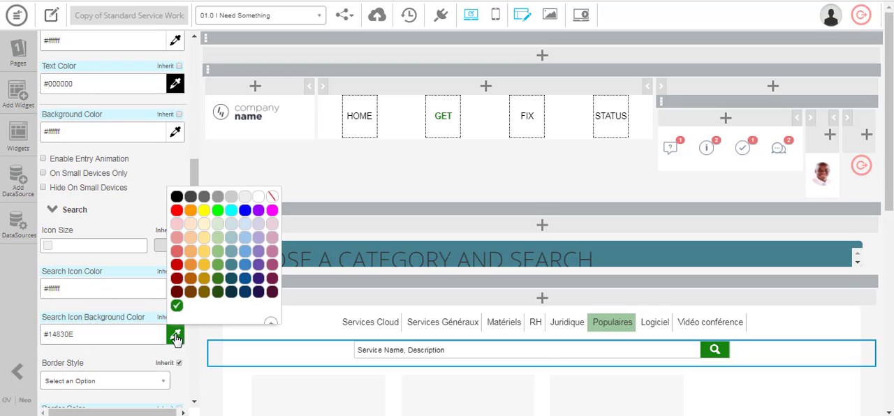
left_click(231, 266)
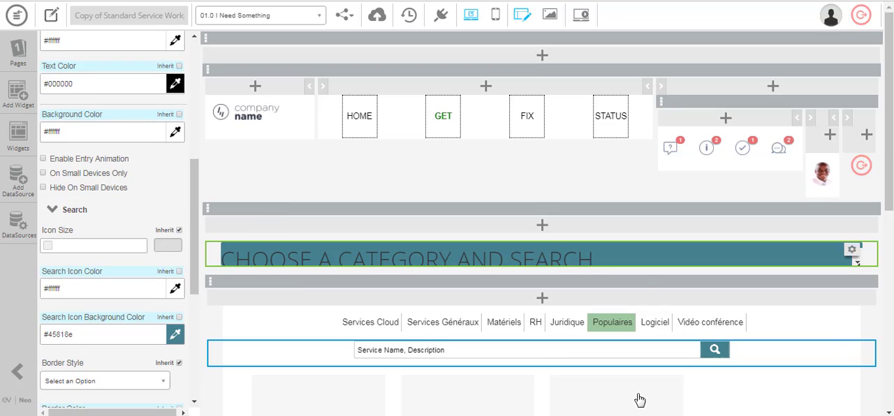
Review the content and theme settings of the Filter List widget containing the Populaires filter
left_click(608, 325)
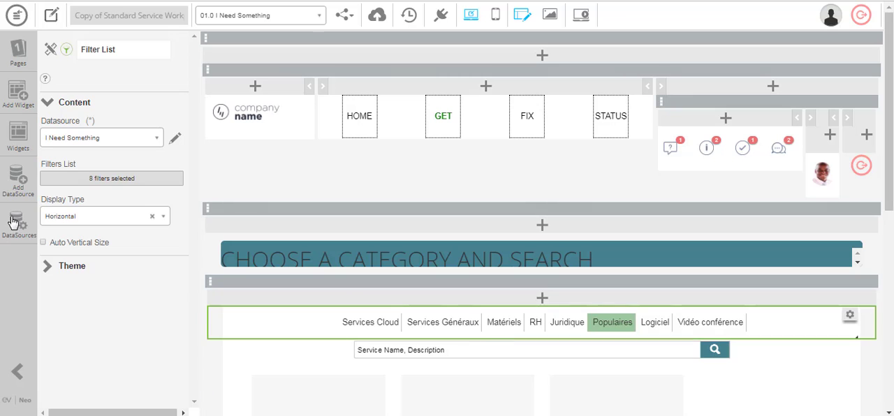
left_click(59, 269)
scroll(112, 294, "down", 5)
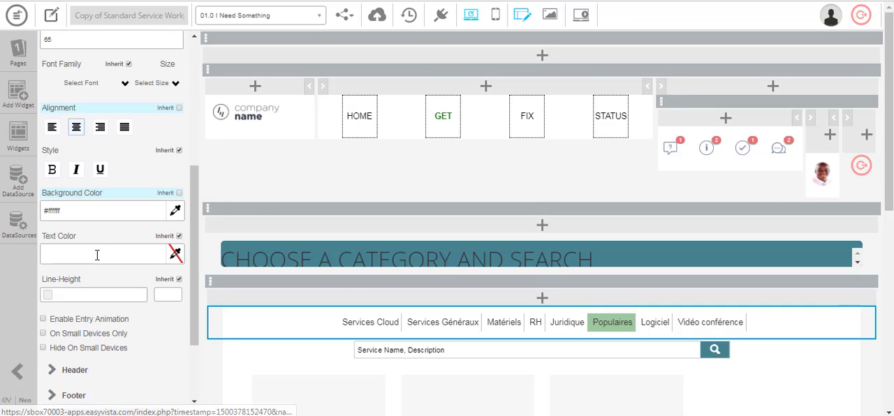
scroll(122, 317, "up", 5)
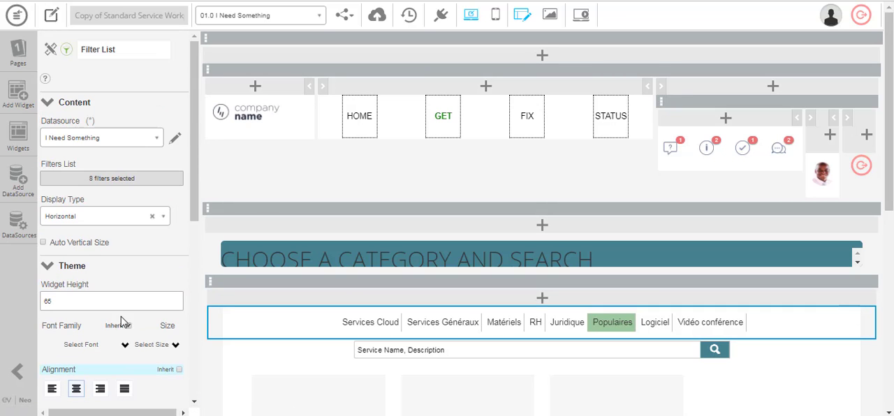
Open the CSS widget's HTML code in the editor and switch it to source code view
left_click(18, 134)
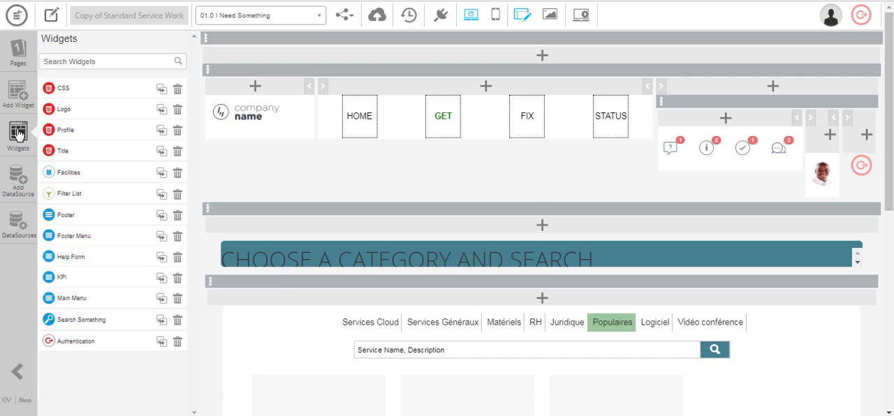
left_click(58, 90)
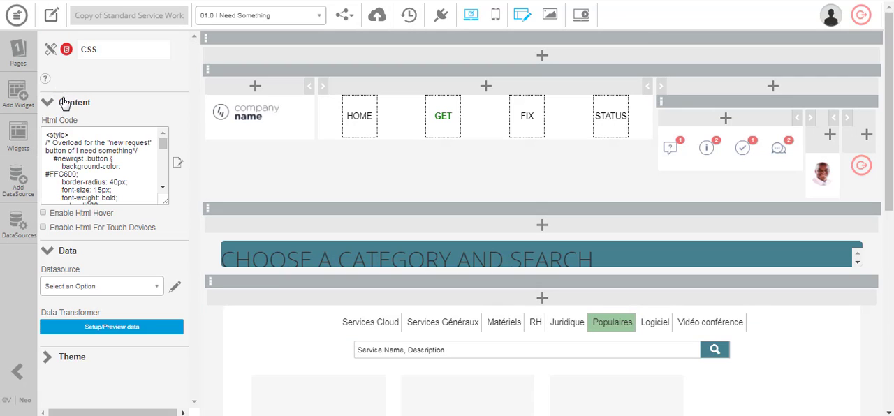
left_click(176, 164)
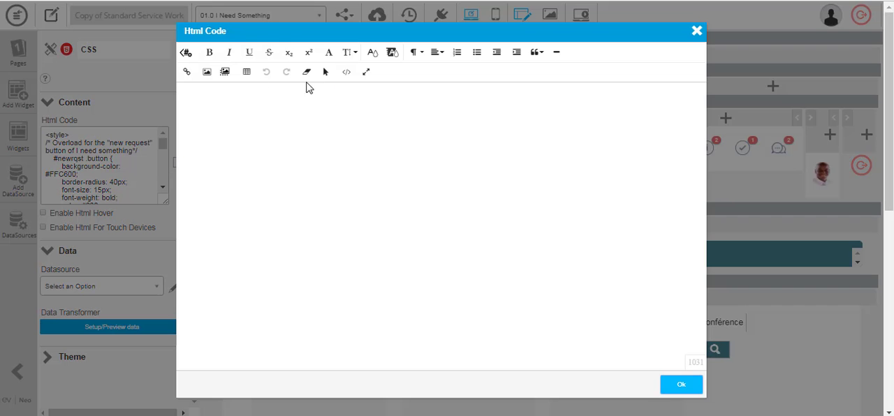
left_click(346, 72)
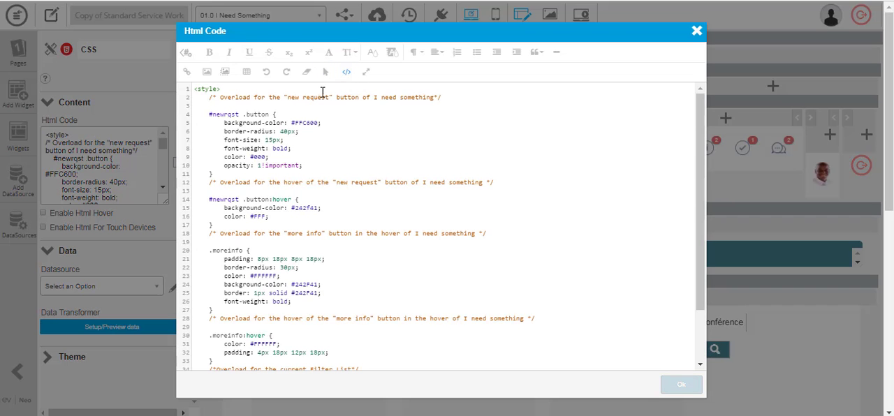
Examine the CSS overload comments for the new request button, the more info button, their hover states and the current Filter List
left_click_drag(225, 99, 436, 98)
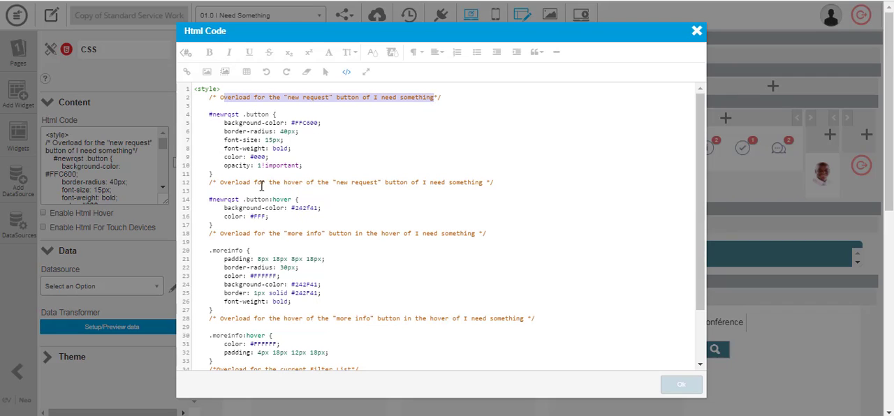
left_click_drag(262, 184, 479, 186)
scroll(469, 187, "down", 2)
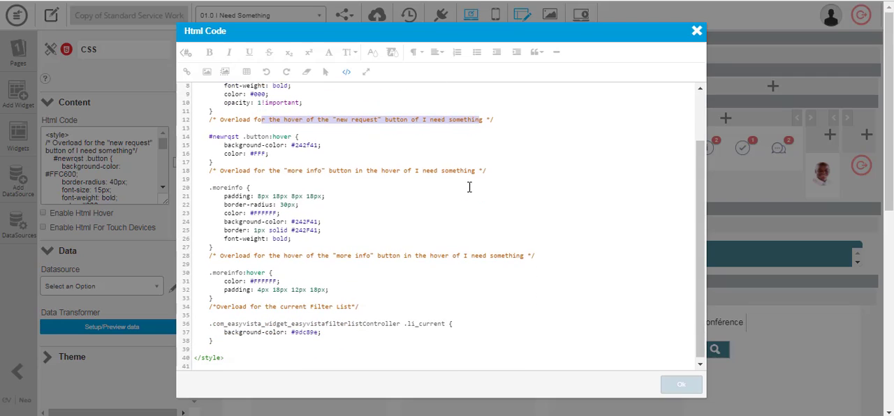
left_click_drag(250, 166, 475, 166)
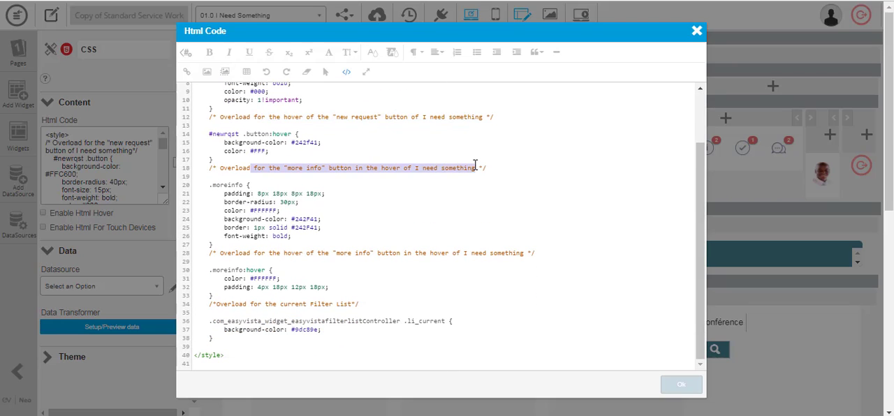
scroll(339, 245, "down", 1)
left_click_drag(299, 248, 557, 255)
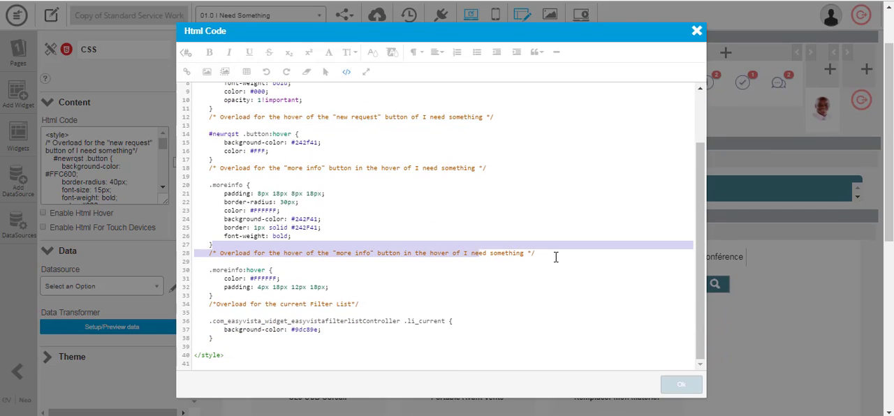
scroll(557, 255, "down", 1)
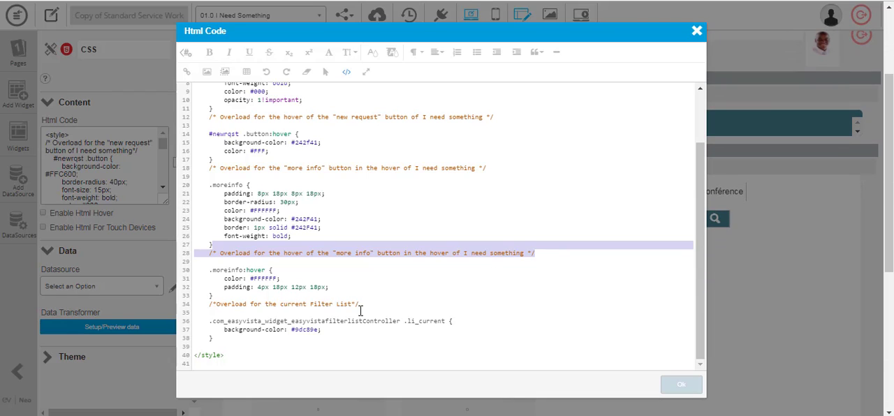
left_click_drag(258, 305, 360, 315)
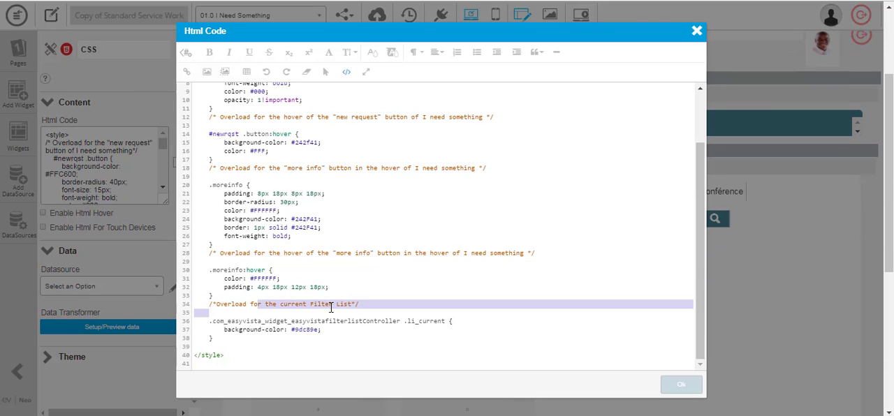
Replace the background colour code in the current Filter List CSS rule with a light teal shade and apply the code
double_click(307, 333)
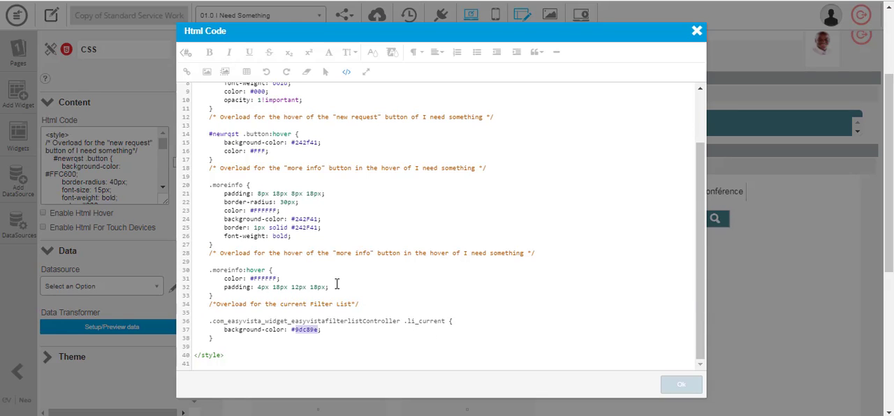
type("76a5af")
left_click(346, 71)
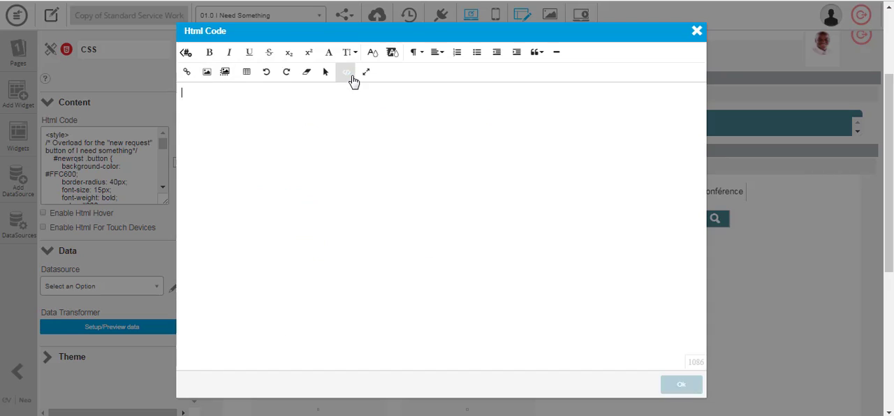
left_click(679, 386)
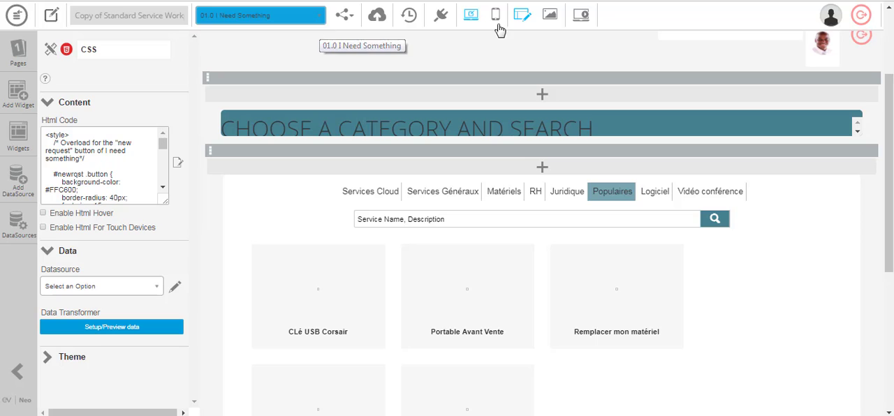
Preview the I Need Something page and check the hover effect on the service tiles, then return to the CSS widget
left_click(580, 16)
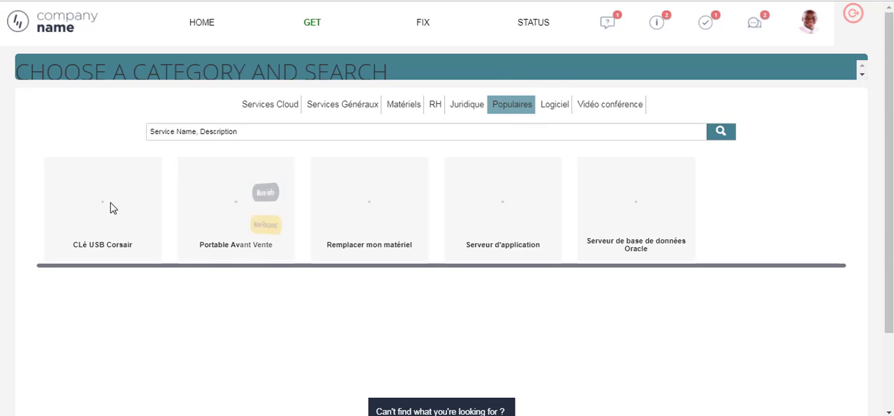
mouse_move(111, 203)
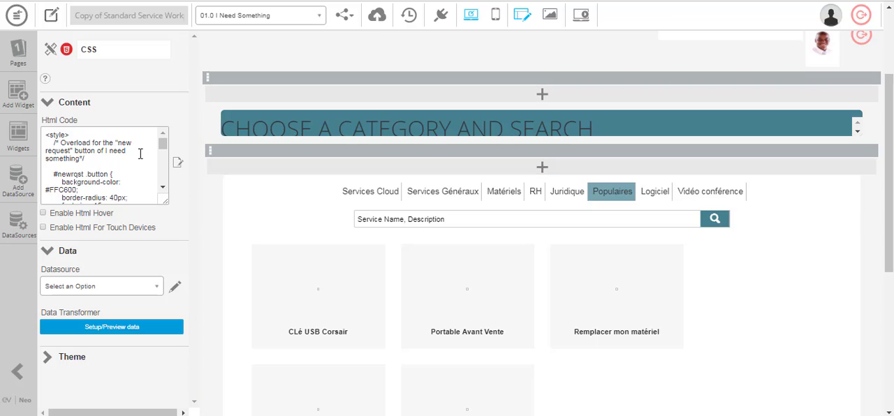
left_click_drag(87, 143, 117, 142)
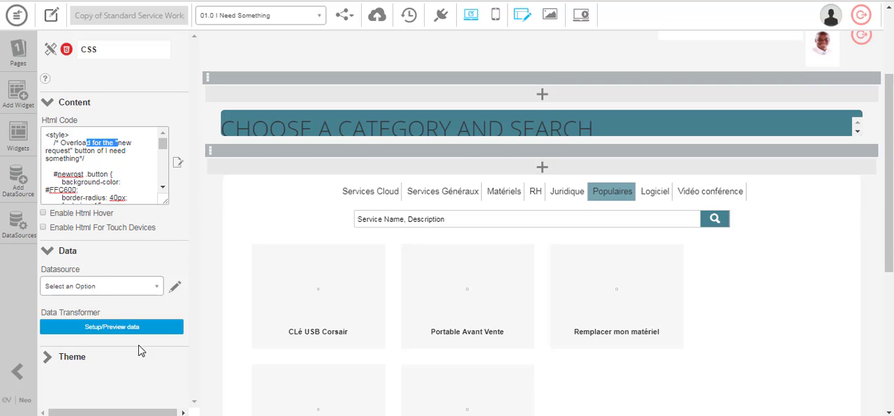
Inspect the Facilities widget's tile settings and the available hover transitions, then close the Transitions Editor without changes
left_click(392, 272)
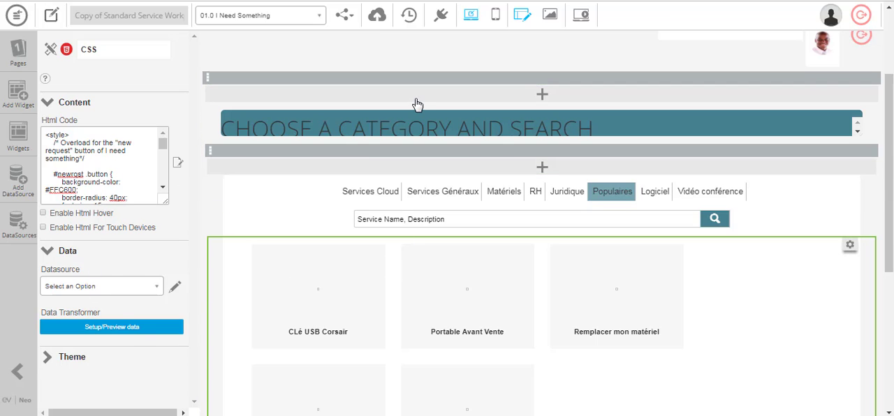
left_click(47, 102)
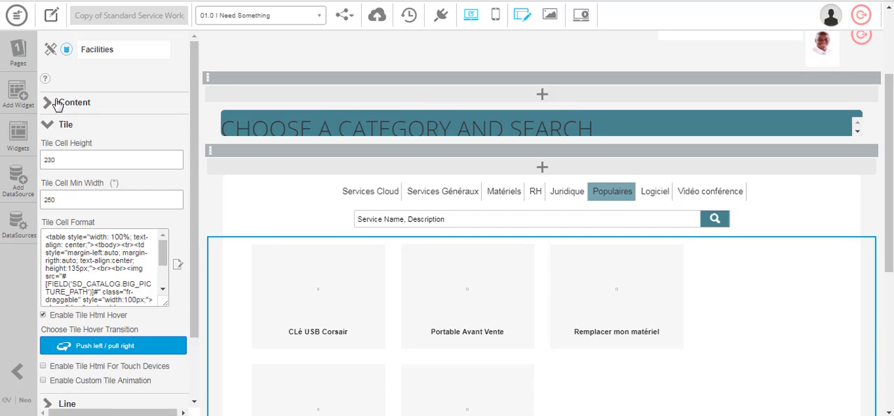
scroll(74, 199, "down", 1)
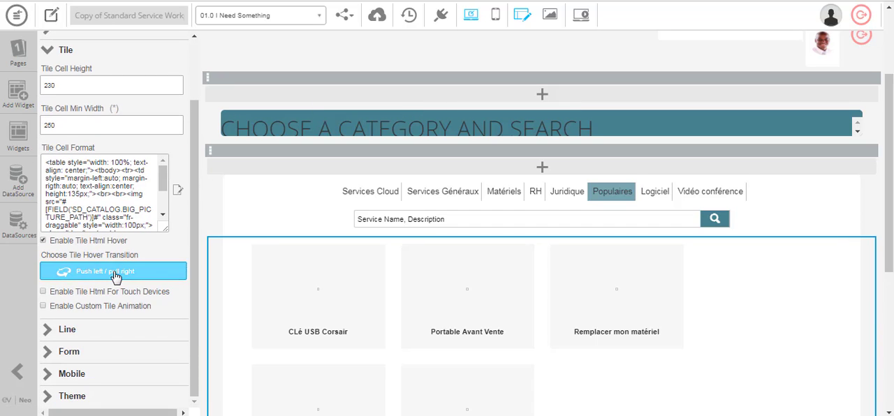
left_click(114, 272)
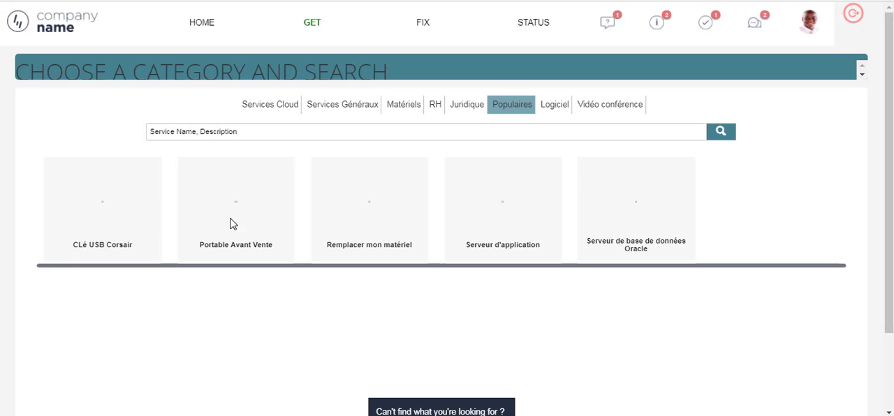
mouse_move(233, 224)
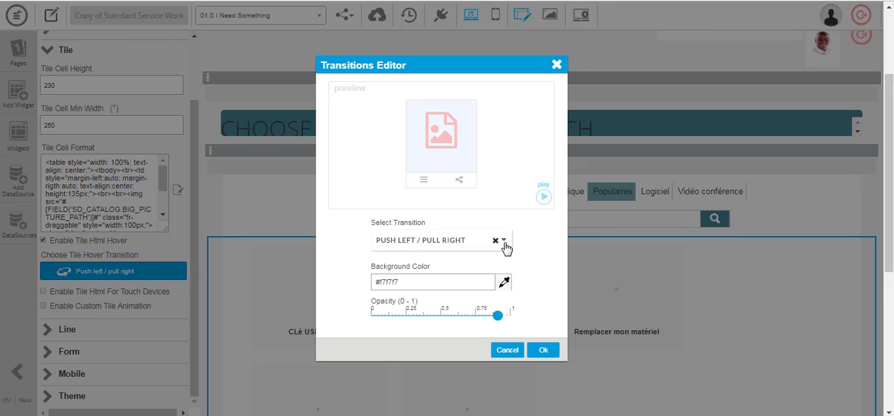
left_click(504, 244)
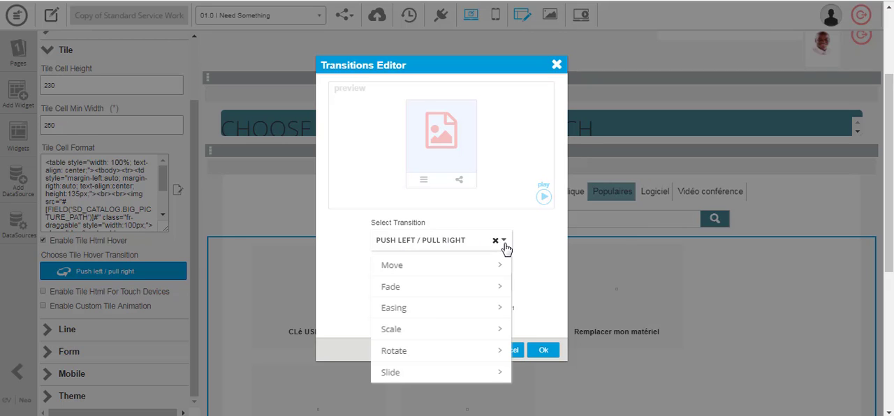
left_click(559, 64)
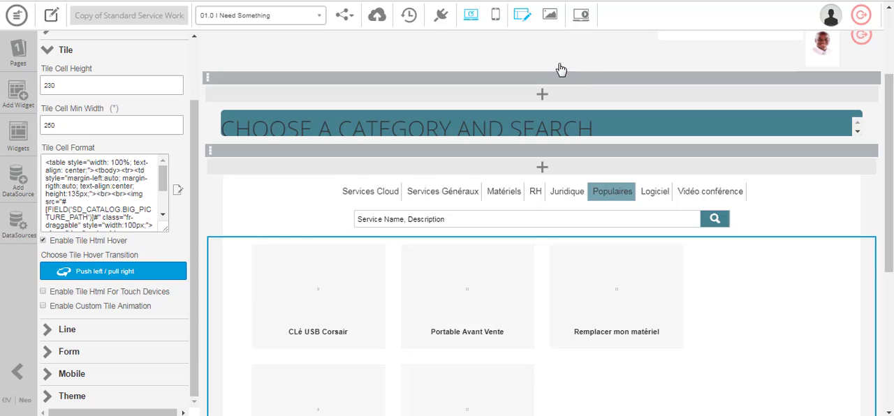
Open the Facilities widget's Tile Cell Format and examine the hover HTML's More info link and new request tag in source code
left_click(179, 197)
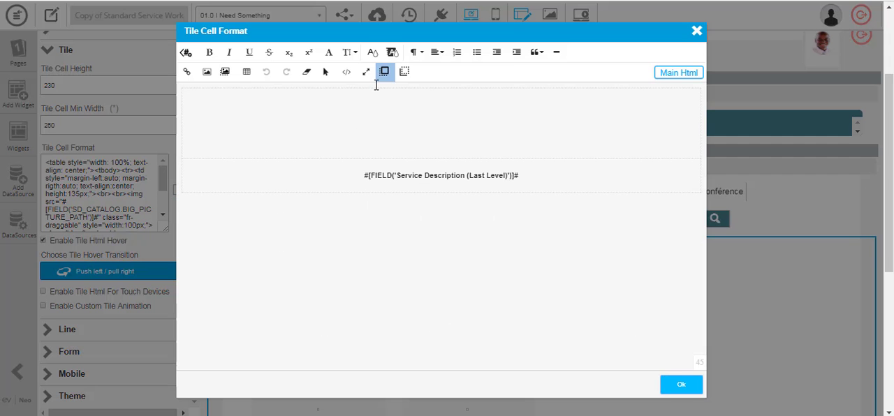
left_click(405, 71)
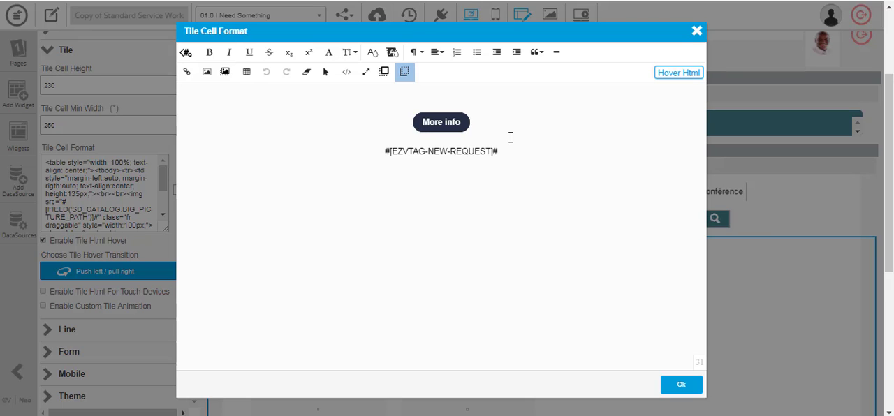
left_click(439, 127)
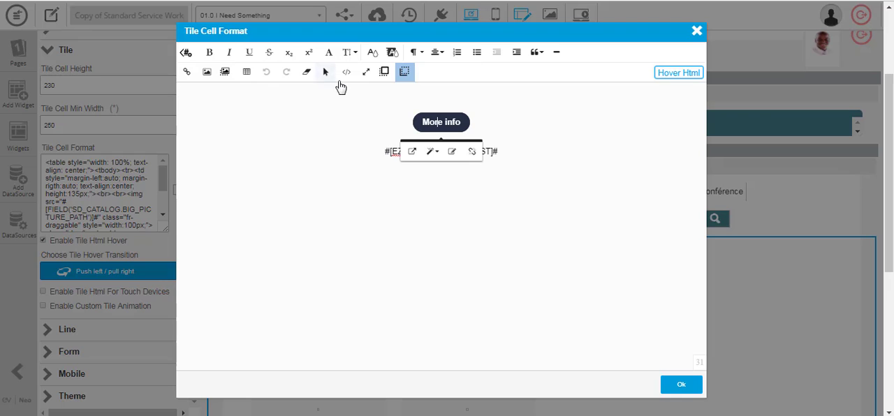
left_click(346, 72)
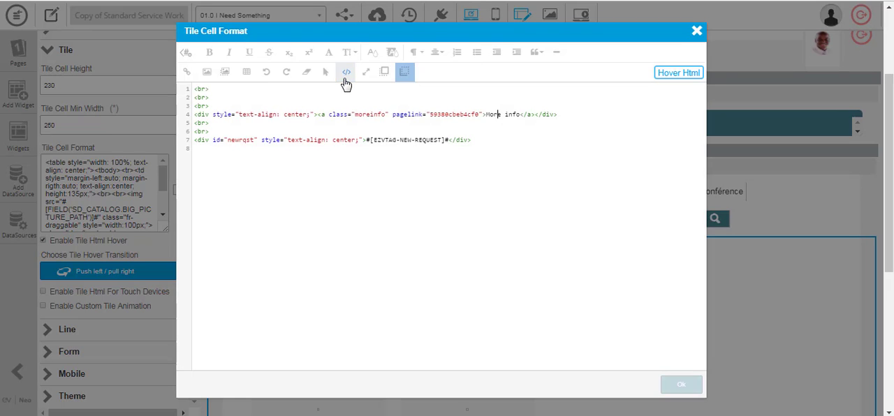
Close the Tile Cell Format without changes and look over the Home page in the application preview
left_click(697, 31)
left_click(318, 14)
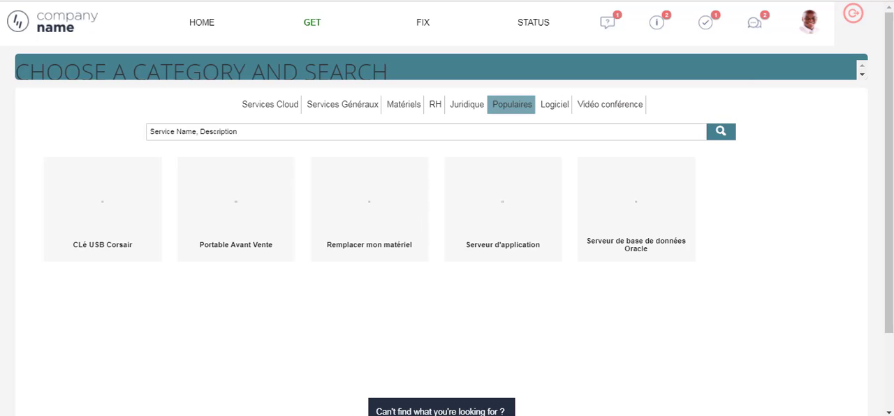
left_click(51, 21)
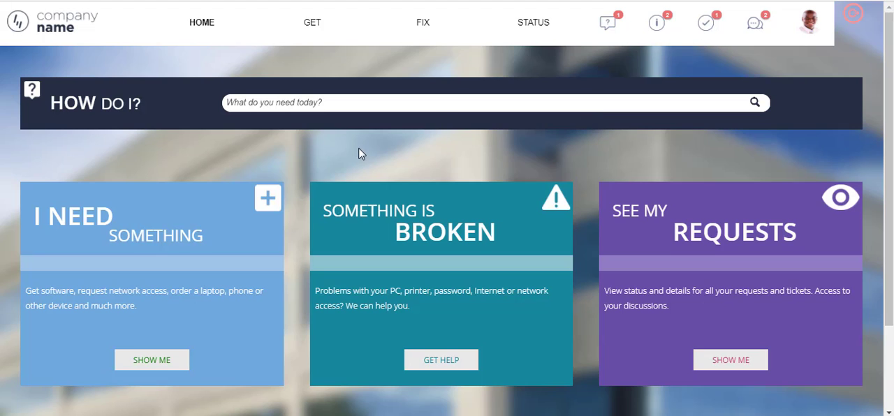
scroll(359, 152, "down", 1)
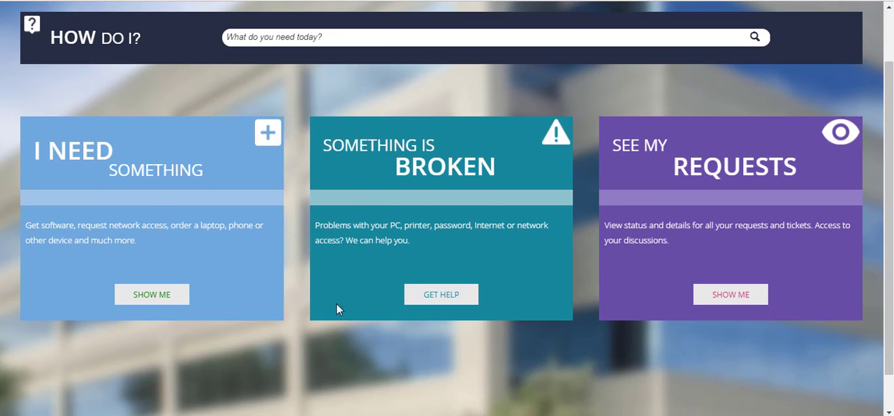
scroll(251, 244, "up", 1)
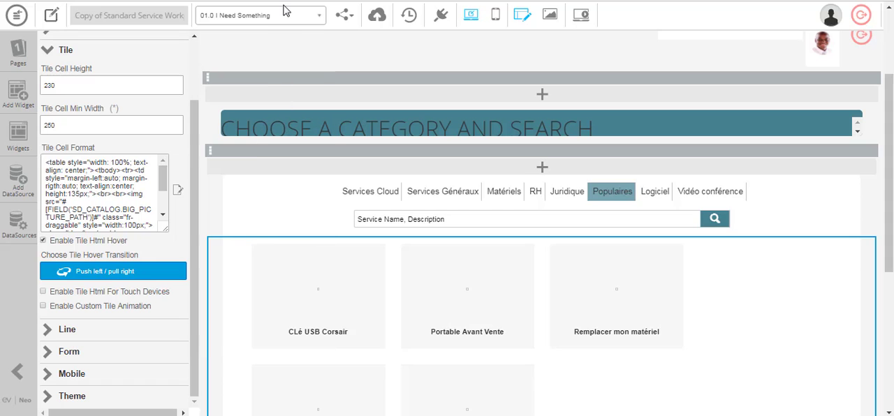
Switch the editor to the 00.0 Home page and open the Need Something widget's Html Code for editing
left_click(284, 9)
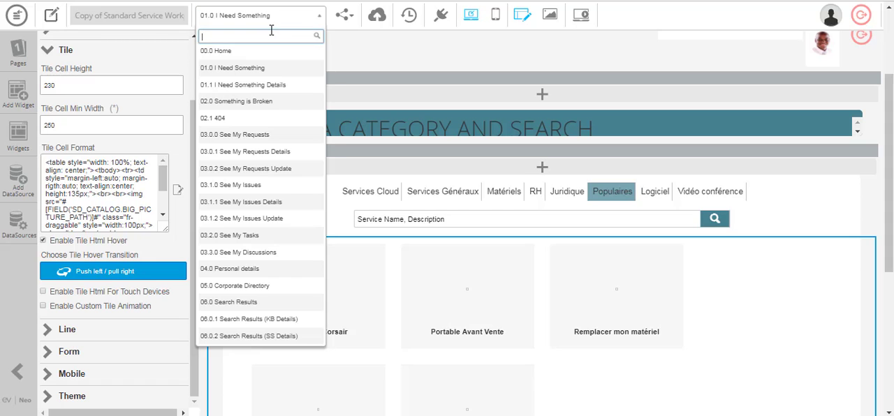
left_click(251, 52)
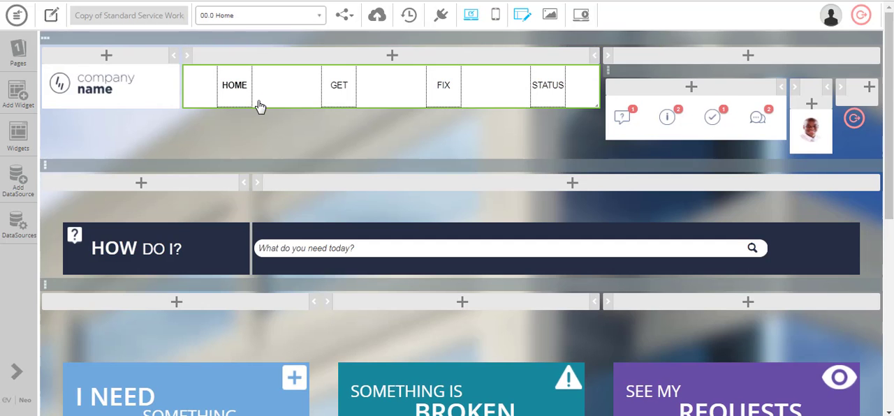
scroll(258, 140, "down", 5)
scroll(241, 161, "down", 1)
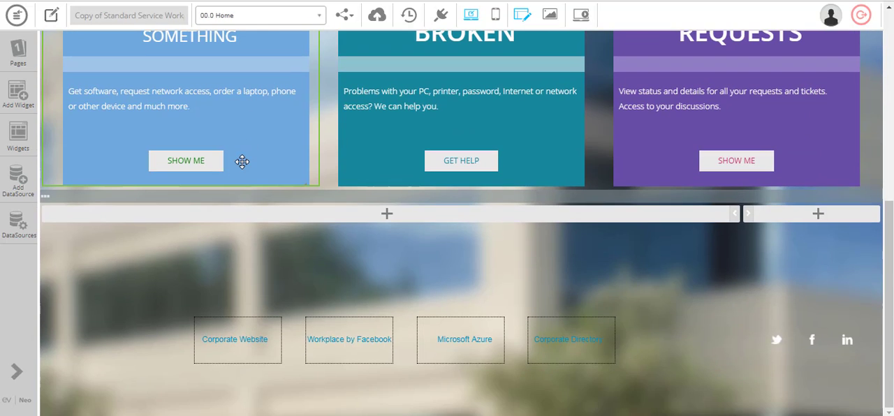
left_click(242, 162)
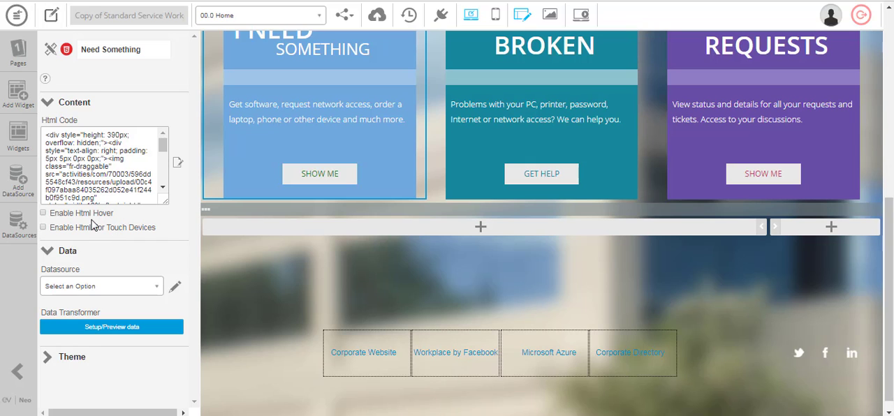
left_click(178, 164)
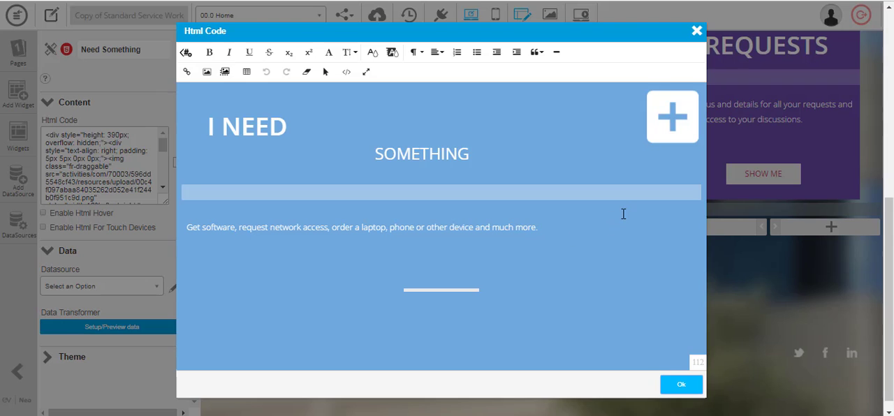
Examine the SHOW ME link's style options and its HTML source, then close the Html Code without changes
key("ctrl+plus")
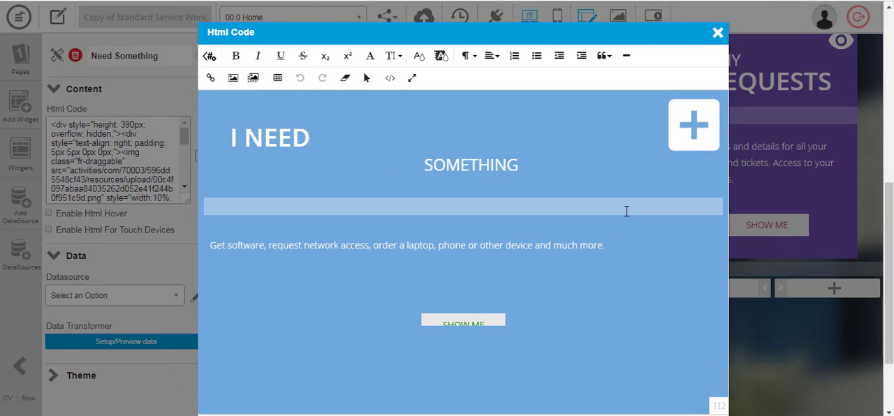
key("ctrl+plus")
left_click(503, 355)
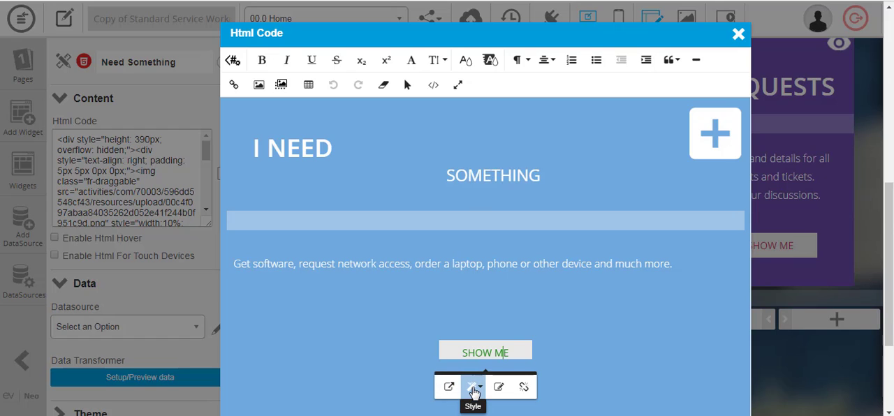
left_click(474, 392)
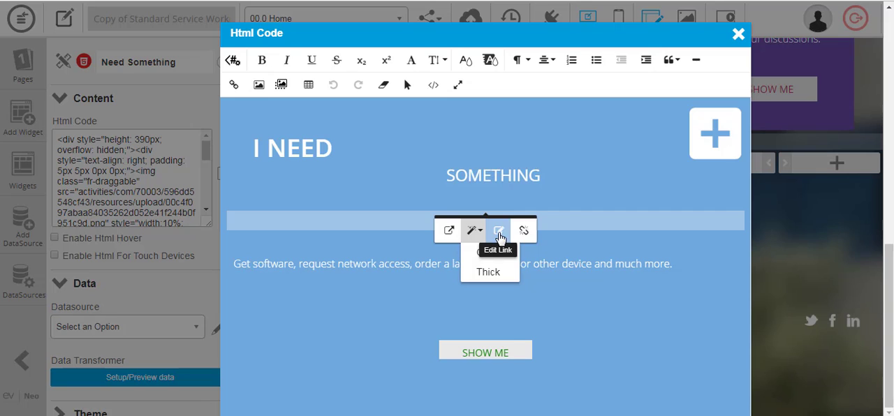
left_click(433, 84)
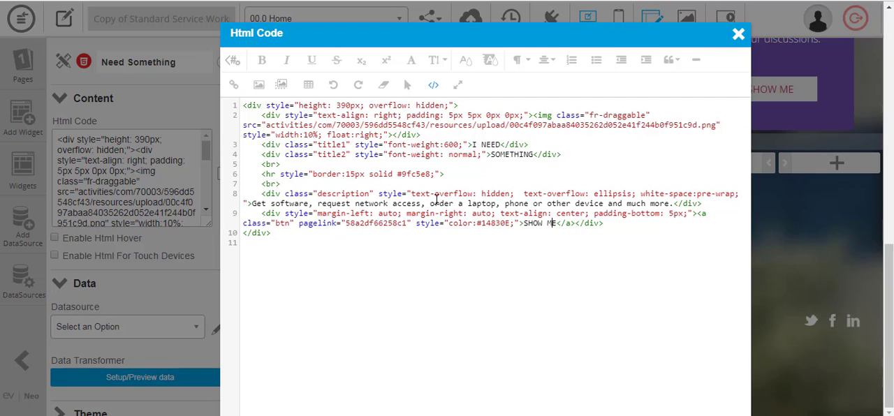
left_click(738, 34)
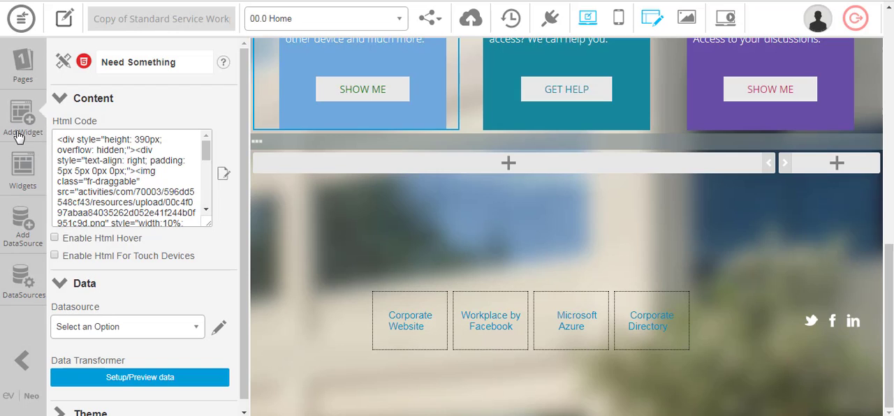
Open the Home page's CSS widget and examine the .btn rule in its HTML code
left_click(21, 168)
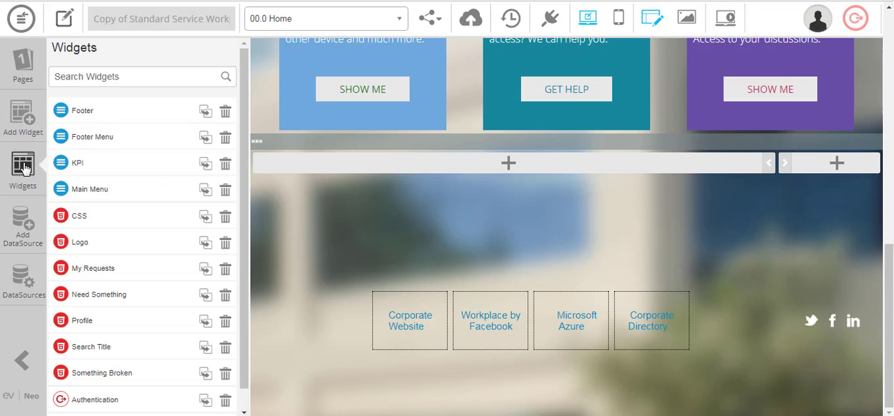
left_click(80, 216)
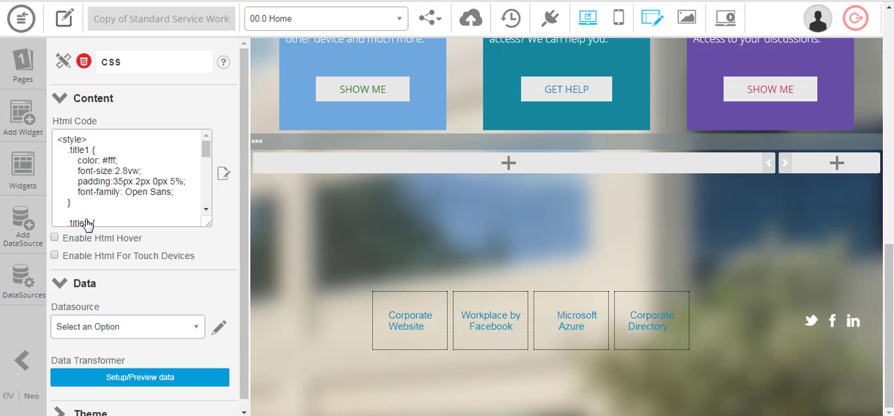
scroll(105, 182, "down", 4)
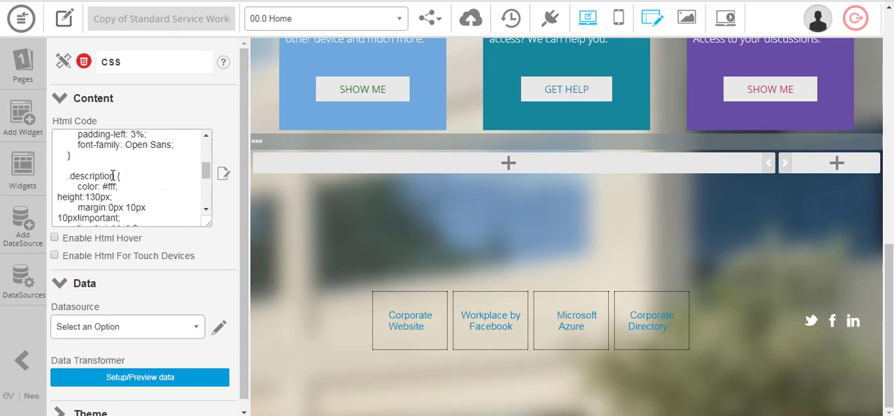
scroll(113, 175, "down", 4)
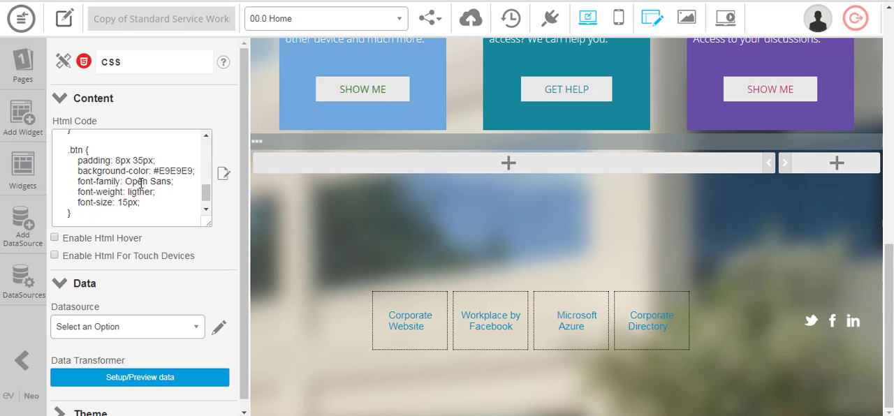
Set the SHOW ME link's colour to #76a5af in the Need Something widget's HTML source and apply the code
left_click(352, 96)
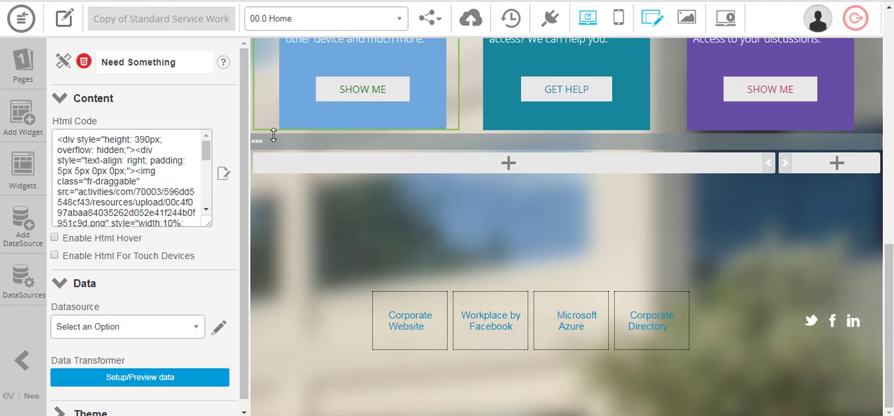
left_click(224, 174)
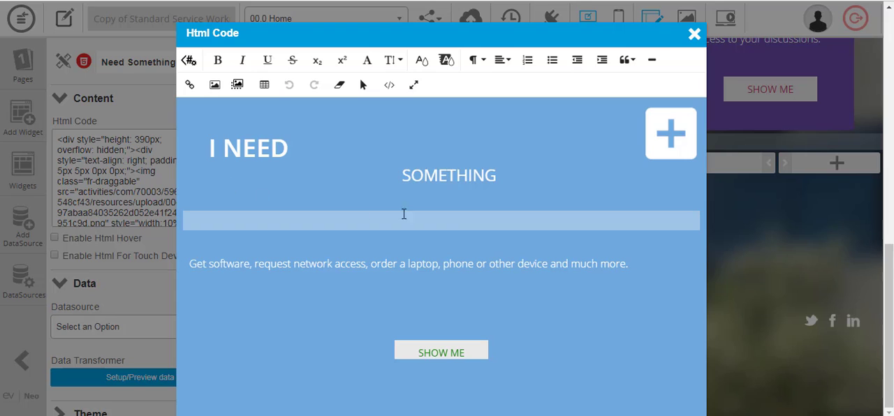
left_click(390, 85)
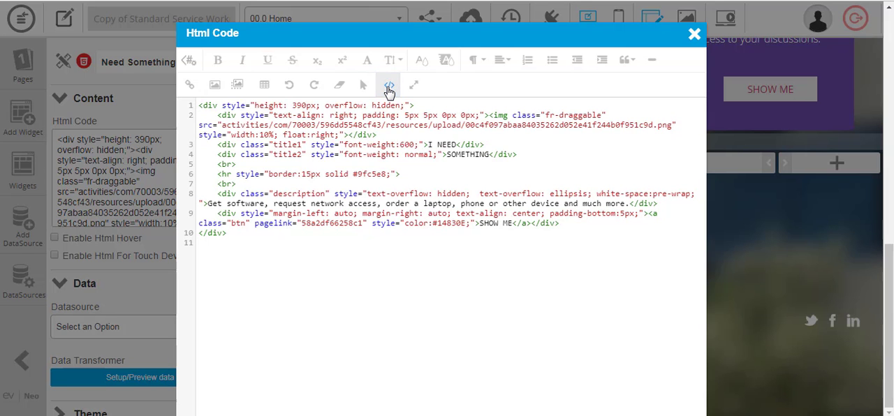
double_click(449, 224)
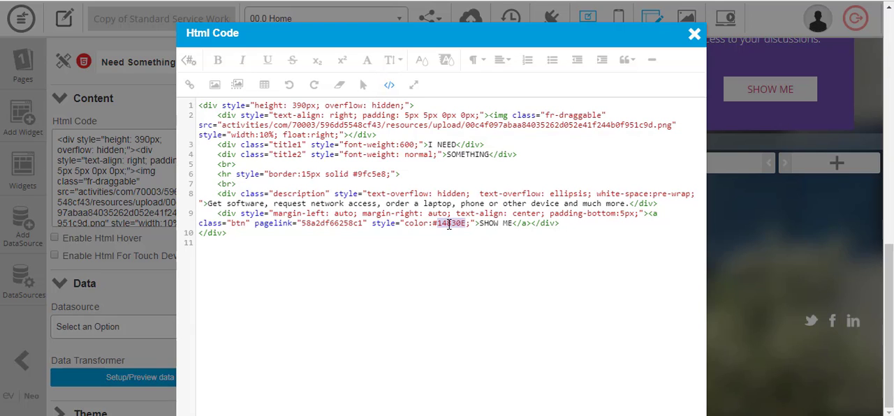
type("76")
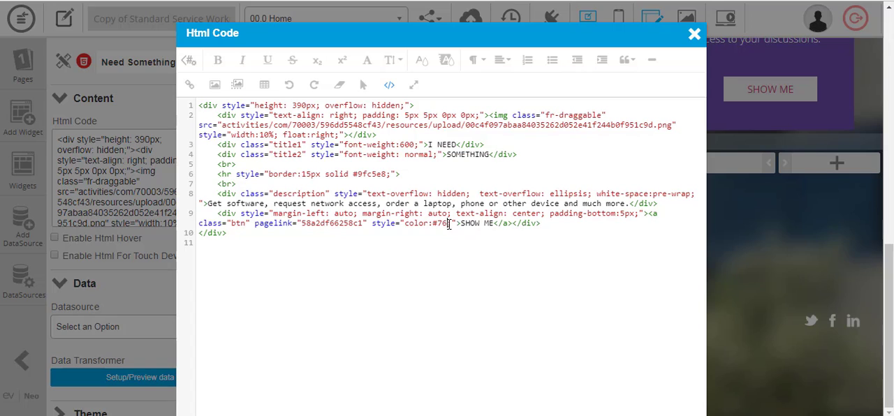
type("65")
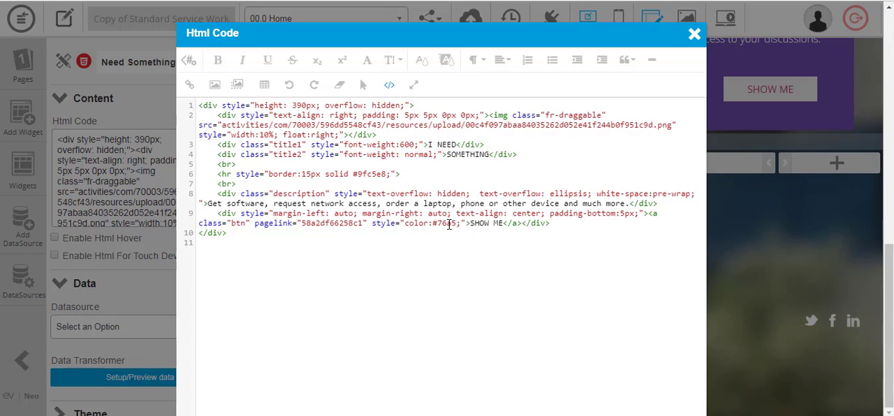
type("af")
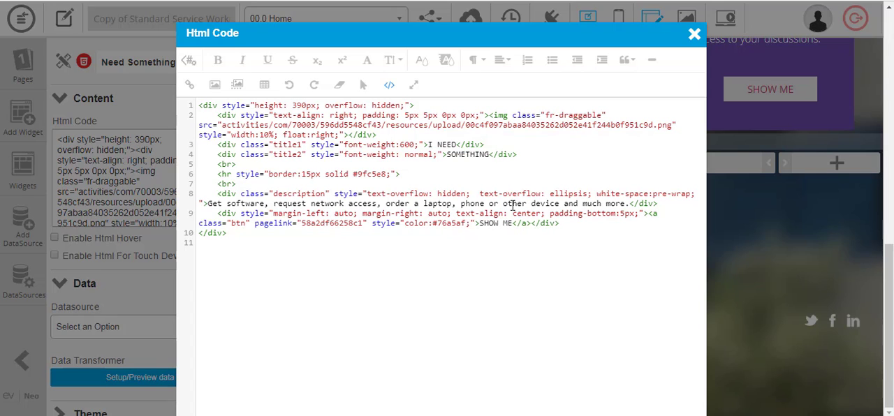
left_click(389, 85)
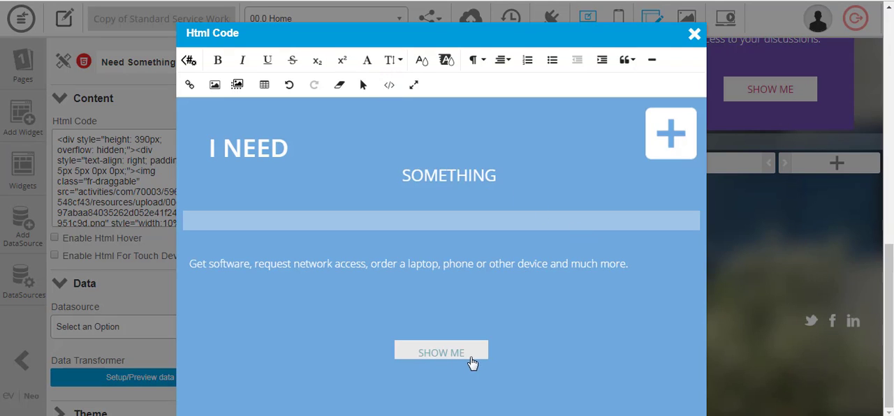
key("ctrl+minus")
key("ctrl+minus")
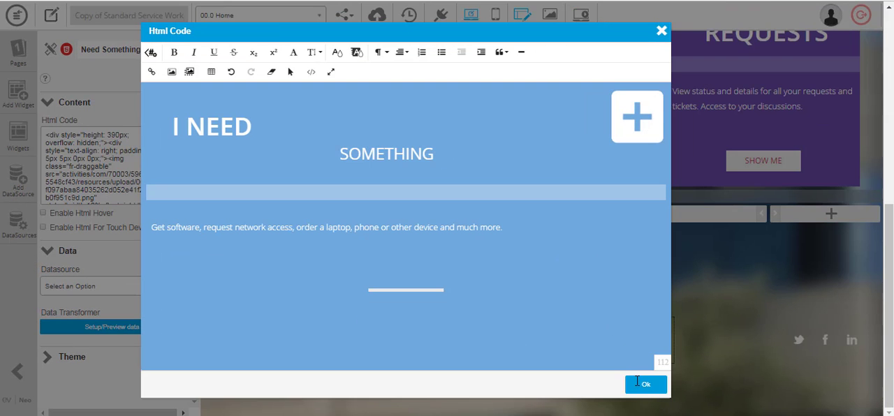
left_click(638, 383)
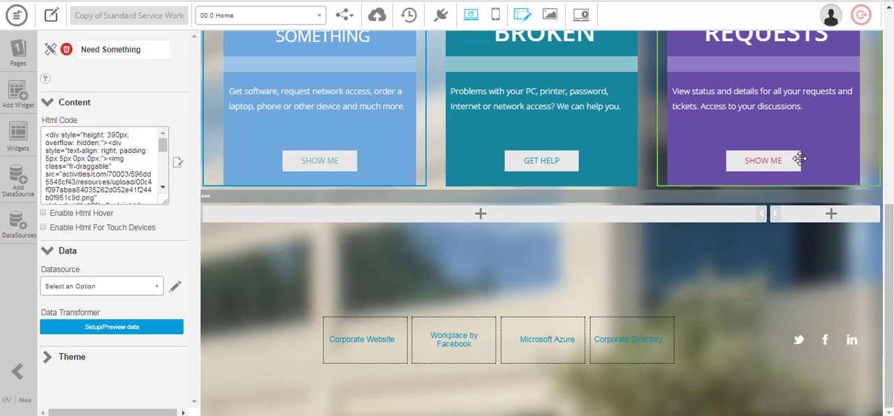
Save the application and preview the Home page to check the SHOW ME button's text colour
left_click(380, 15)
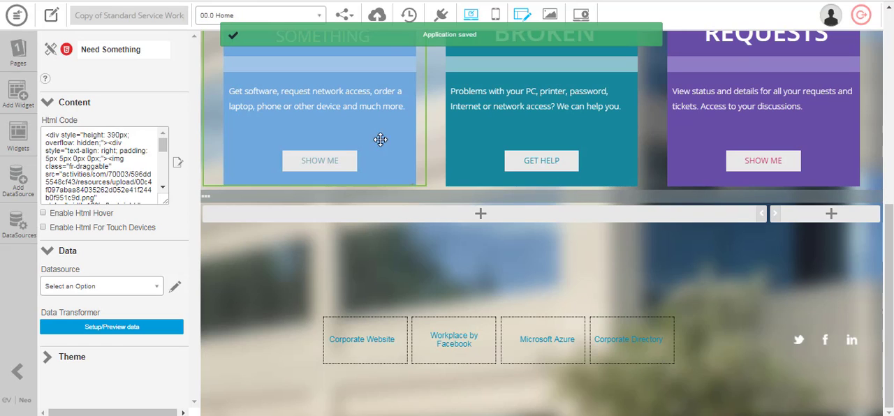
left_click(580, 14)
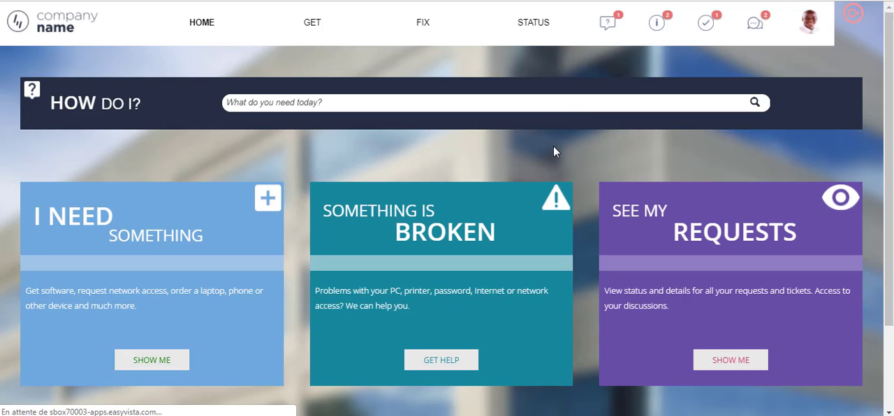
left_click(163, 375)
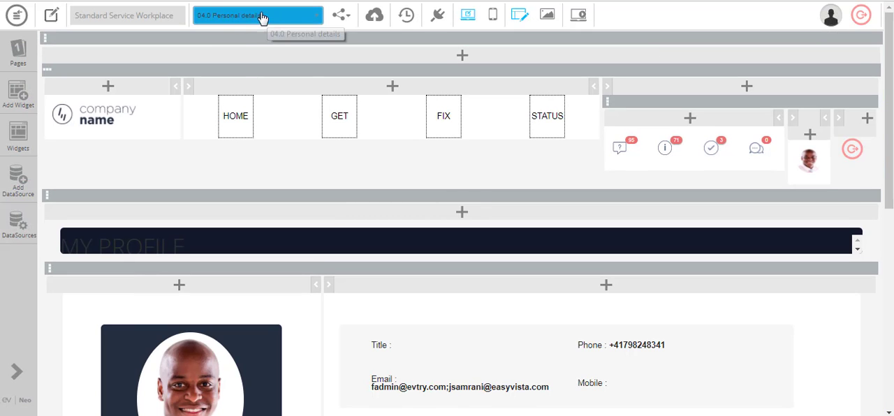
Examine the 04.0 Personal details page and the EDIT menu item's link type and catalog options, then close its properties without changes
scroll(480, 186, "down", 3)
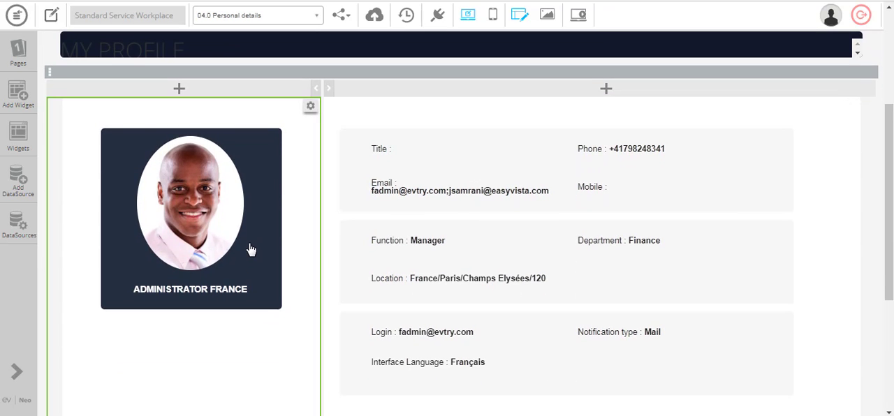
scroll(558, 231, "down", 3)
scroll(489, 209, "up", 2)
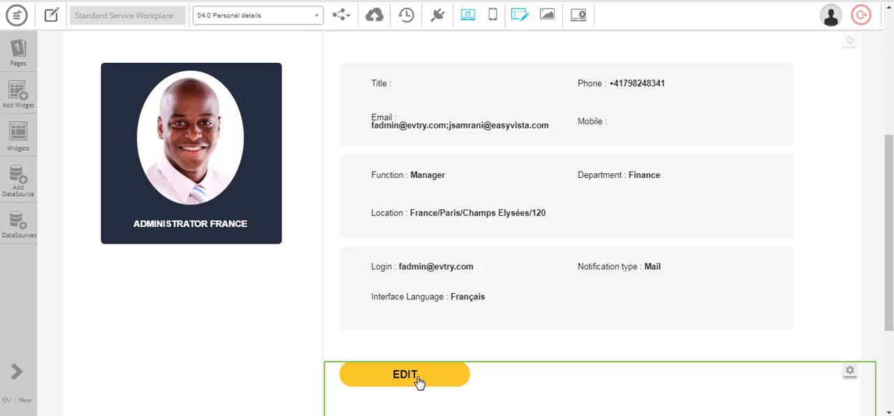
left_click(436, 320)
left_click(100, 301)
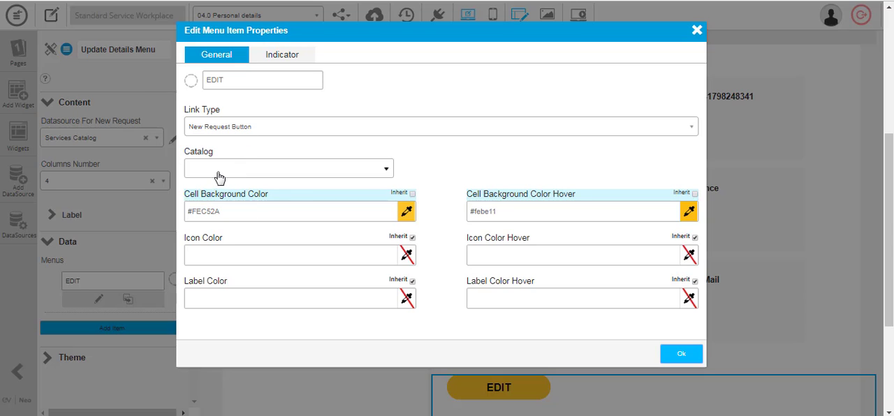
left_click(224, 170)
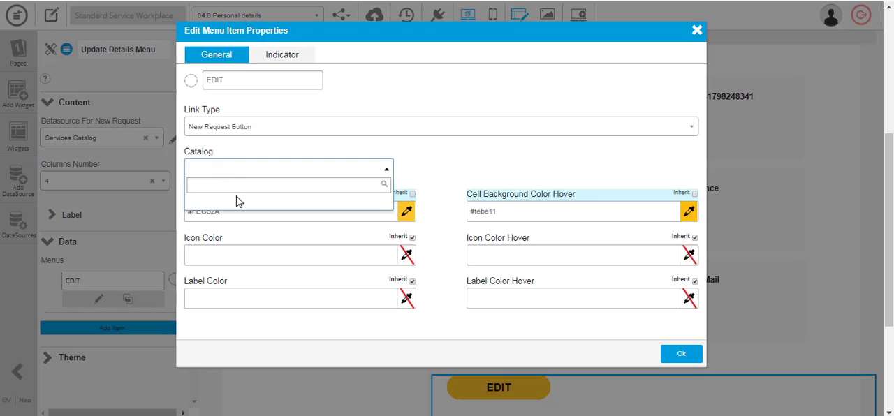
left_click(696, 30)
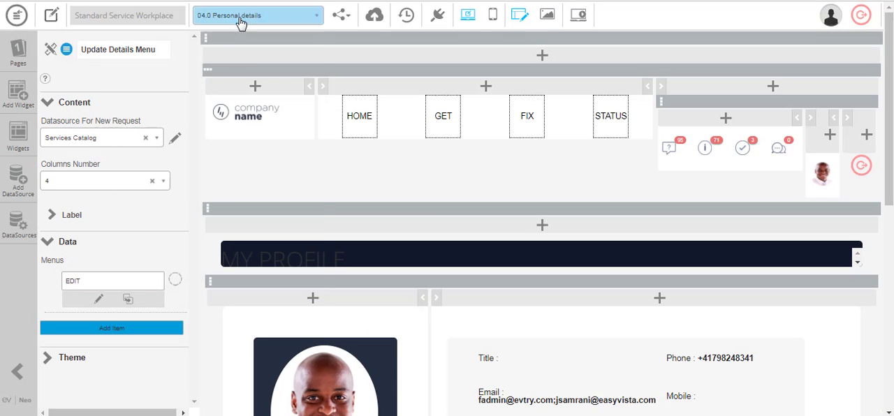
Switch to the 06.0 Search Results page and bring its SEARCH RESULTS title into view
left_click(239, 21)
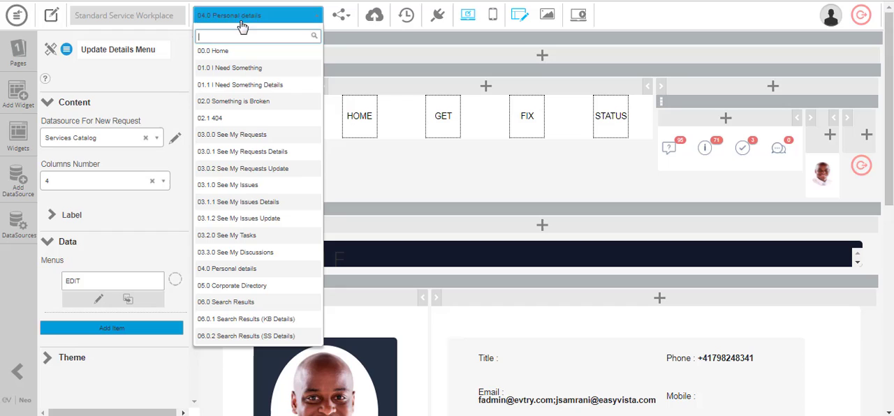
left_click(255, 303)
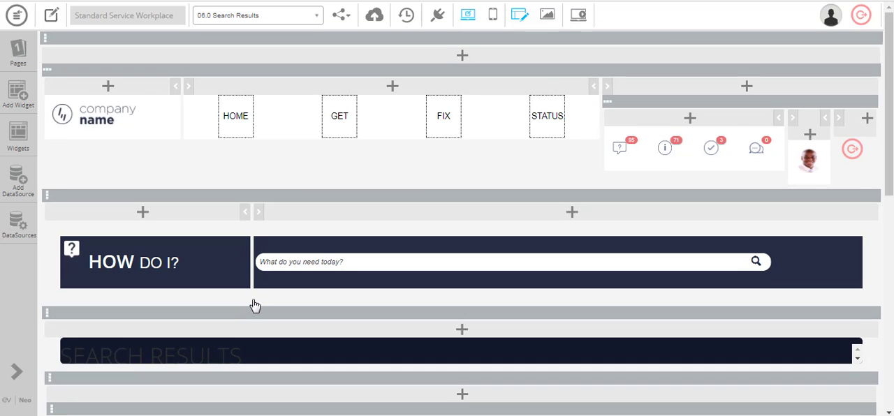
scroll(231, 237, "down", 1)
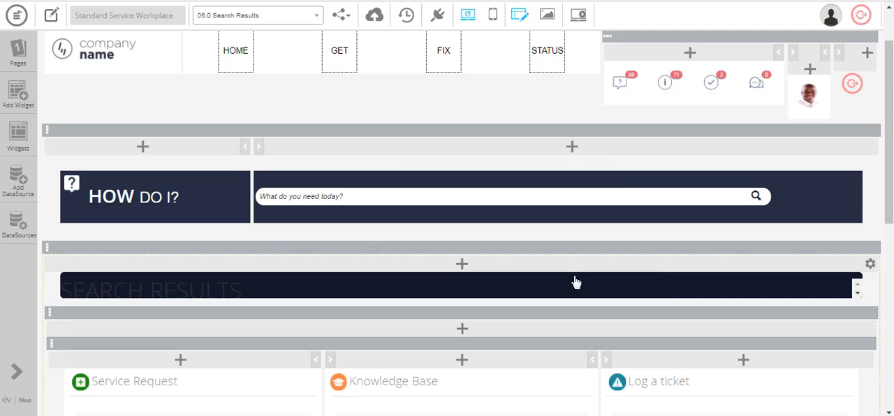
scroll(421, 226, "down", 2)
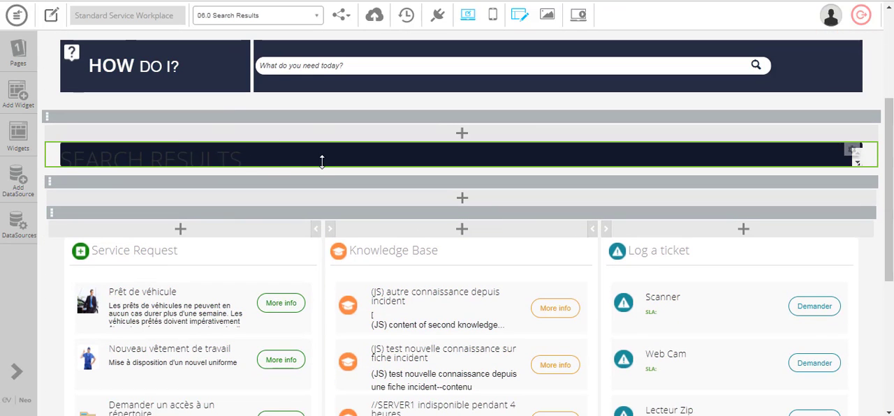
Set the background colour of the SEARCH RESULTS title widget to #674ea7 in its theme settings
left_click(325, 164)
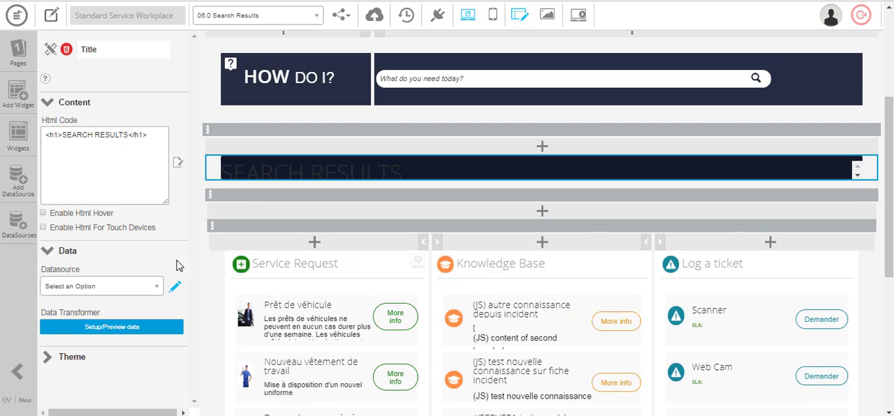
left_click(59, 357)
scroll(128, 300, "down", 4)
left_click(170, 270)
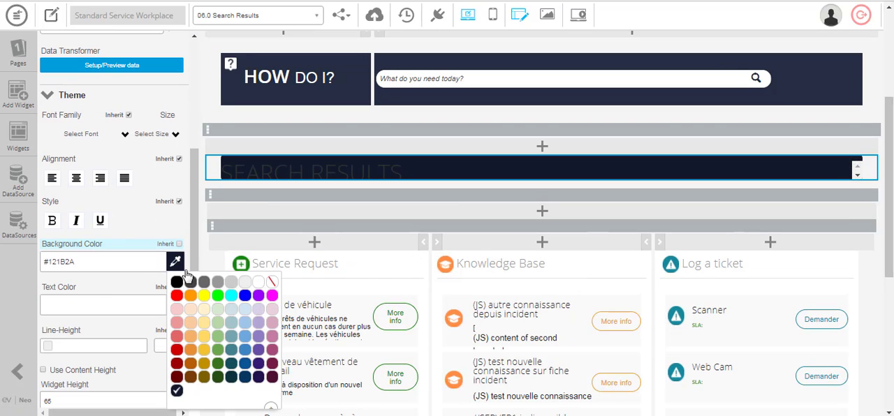
left_click(257, 351)
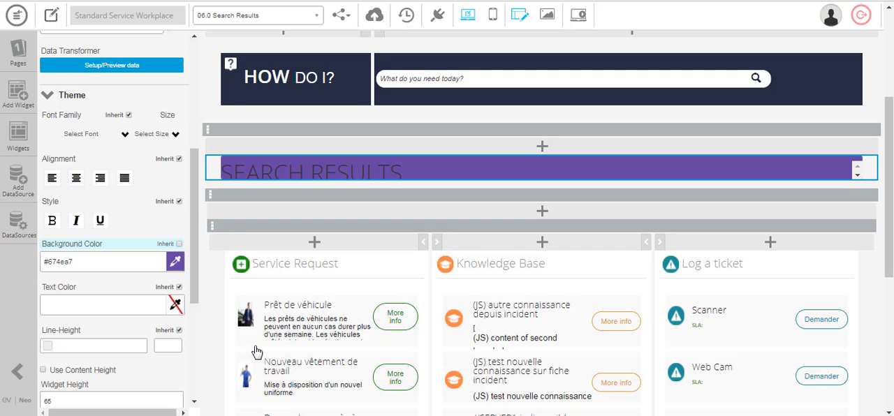
Examine the datasource and default view of the Service Request, Knowledge Base and Log a ticket result widgets
scroll(409, 168, "down", 1)
scroll(409, 168, "down", 2)
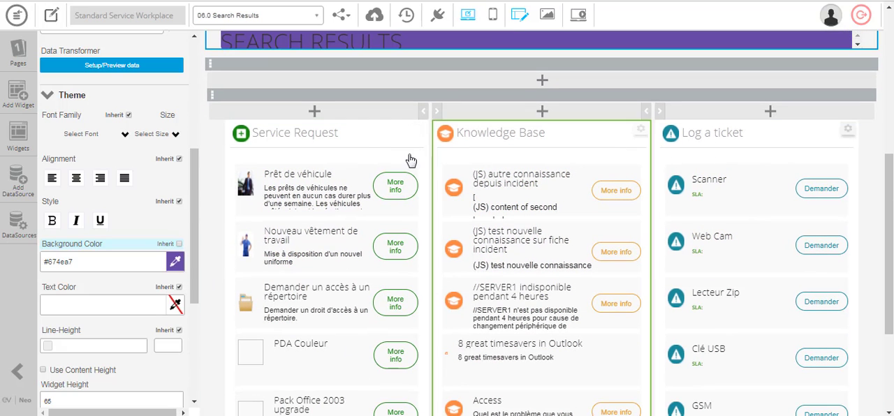
left_click(373, 138)
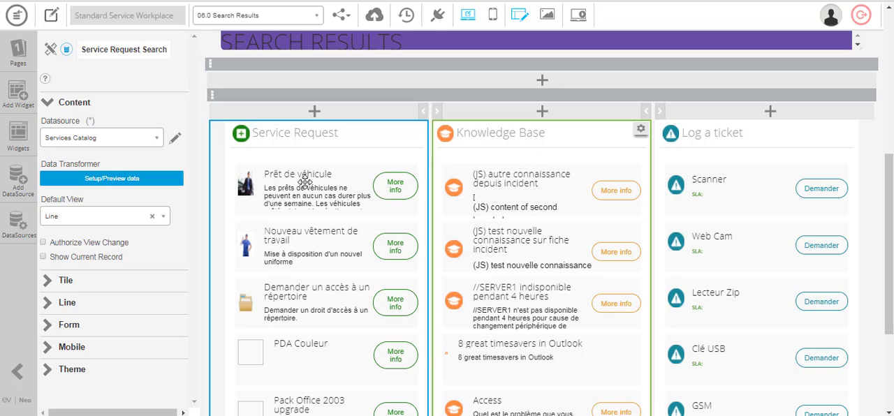
left_click(765, 182)
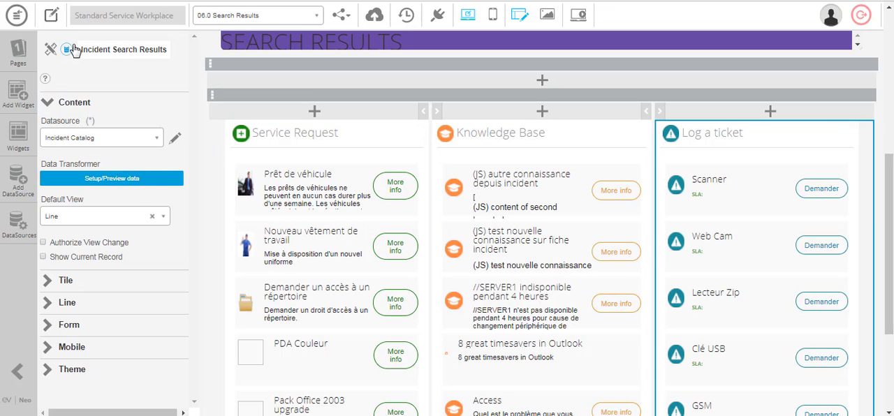
Open the Global Search widget on the Search Results page and examine its search placeholder and datasource settings
scroll(308, 180, "up", 3)
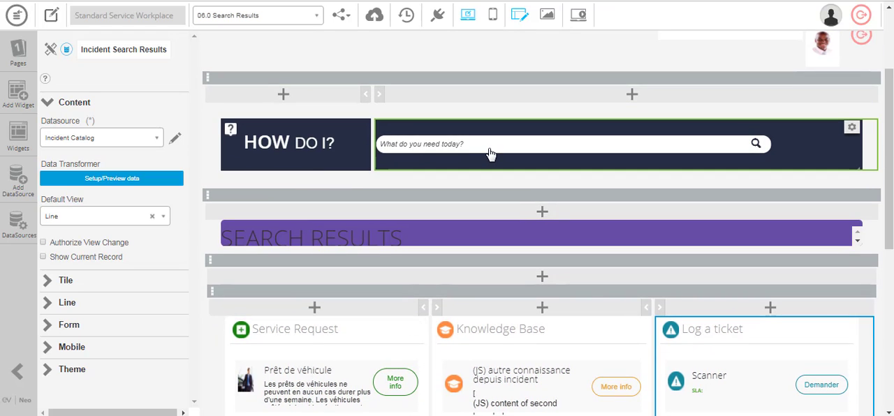
left_click(488, 152)
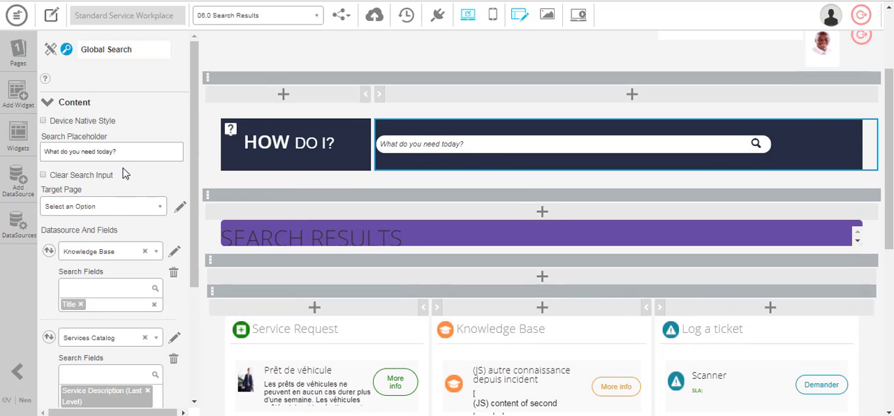
left_click(69, 152)
left_click_drag(76, 150, 126, 151)
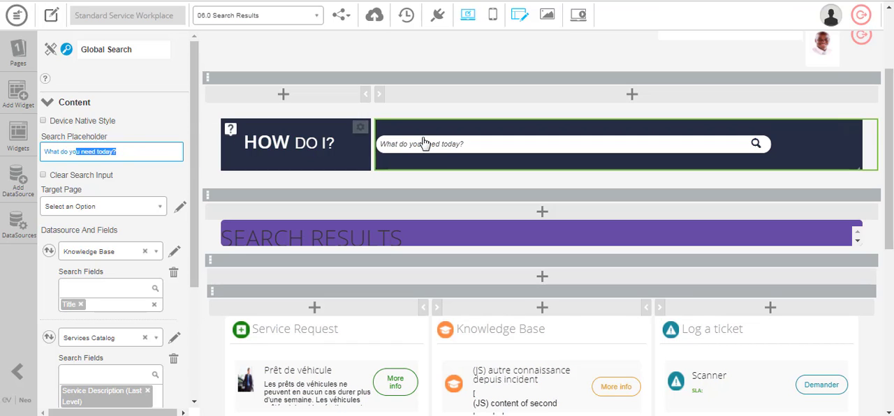
scroll(137, 139, "down", 2)
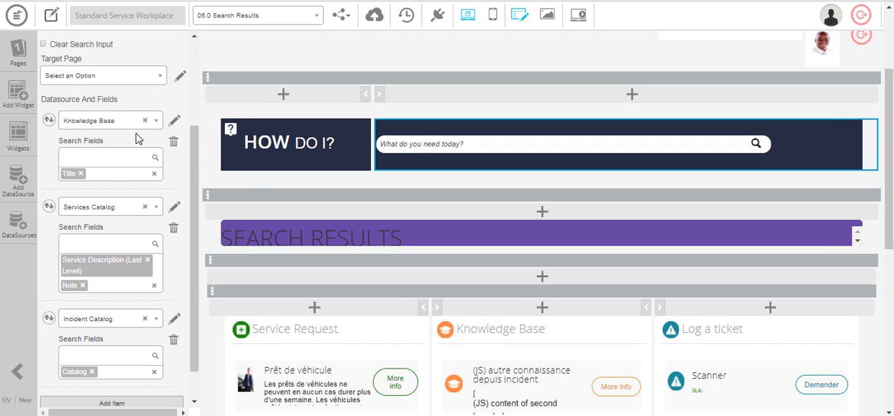
Review the Global Search widget's available target pages without choosing one, and check each datasource's search fields
left_click(88, 78)
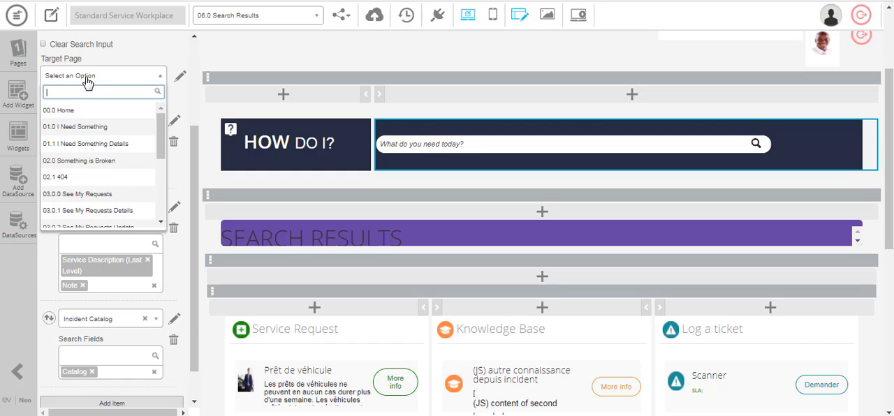
scroll(83, 209, "down", 3)
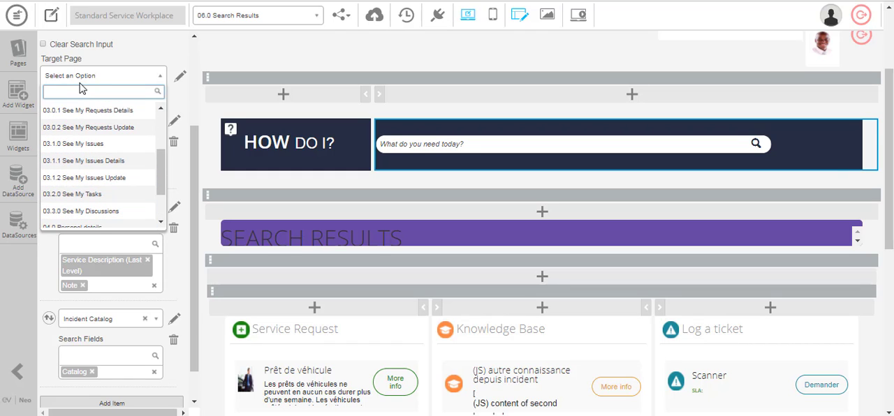
scroll(88, 200, "down", 2)
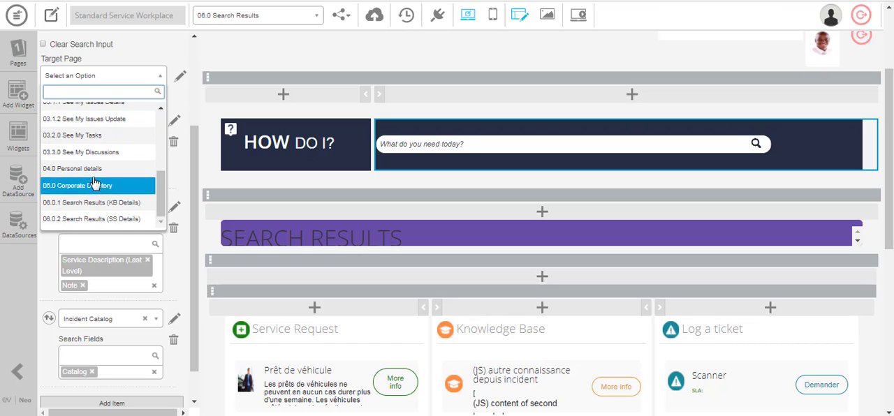
scroll(124, 187, "up", 5)
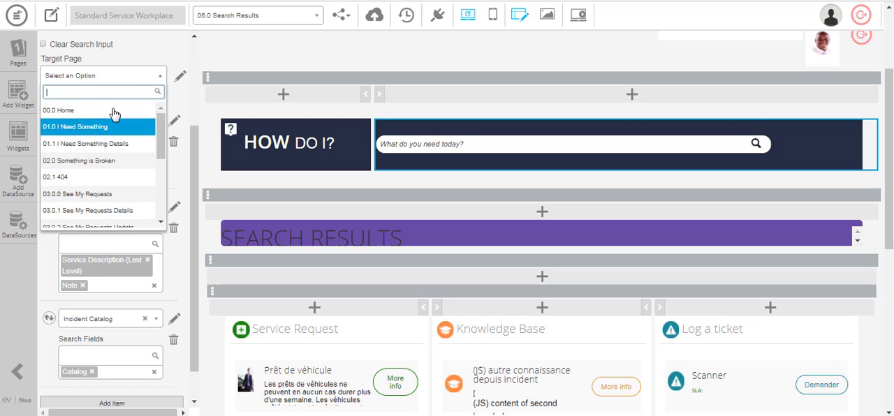
left_click(164, 53)
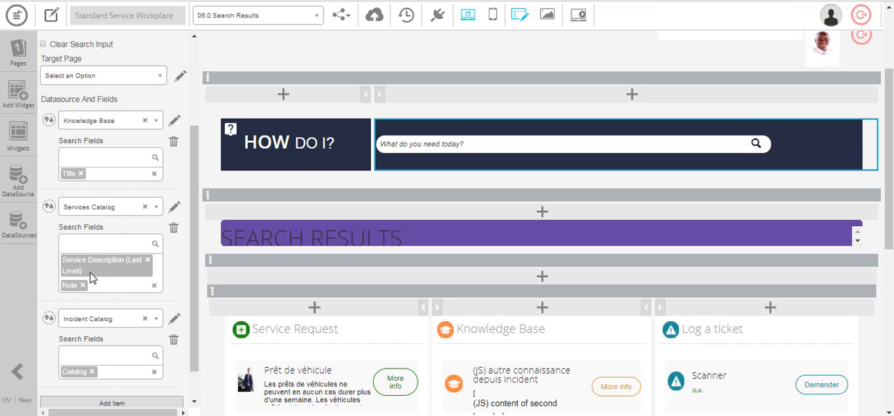
scroll(103, 300, "down", 1)
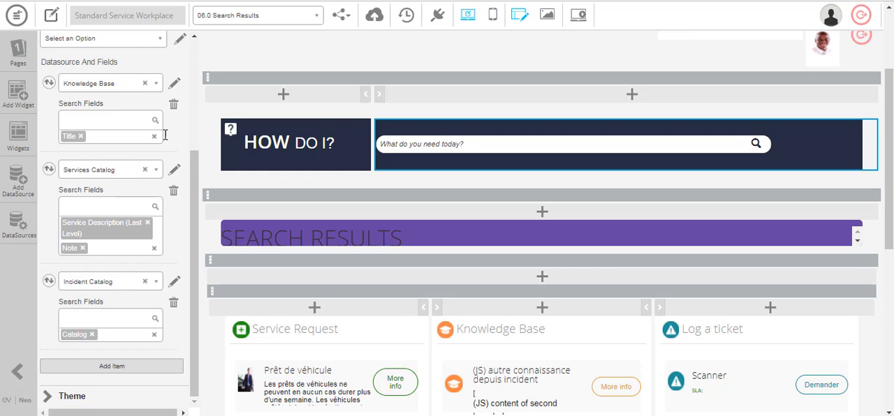
Check the target page of the Home page's Global Search widget, then follow it to the linked page and review the result columns
left_click(272, 21)
left_click(237, 33)
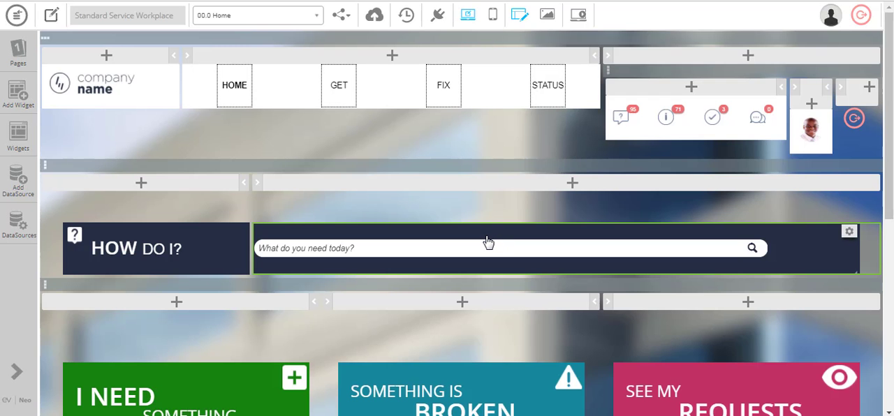
left_click(488, 242)
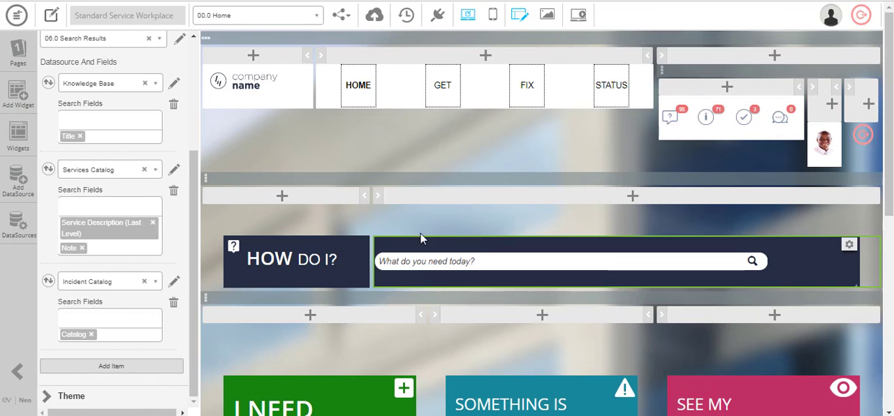
scroll(162, 197, "up", 3)
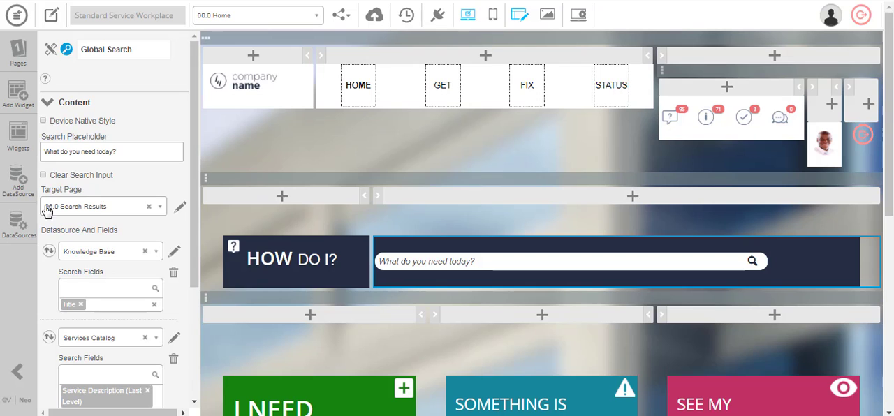
left_click(180, 211)
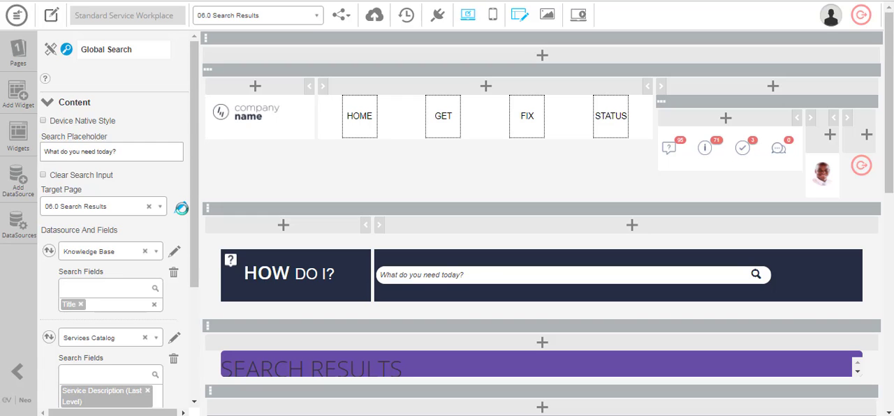
scroll(395, 226, "down", 6)
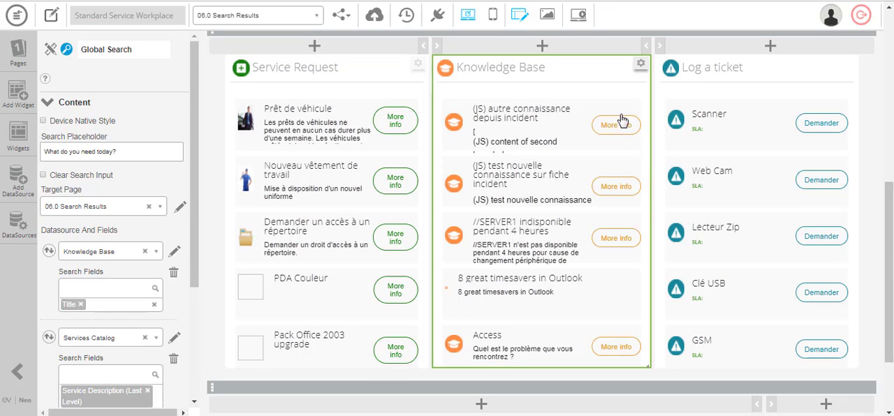
Open the 06.0.1 Search Results (KB Details) page and examine the HTML code of its Second Title and Details widgets
left_click(298, 27)
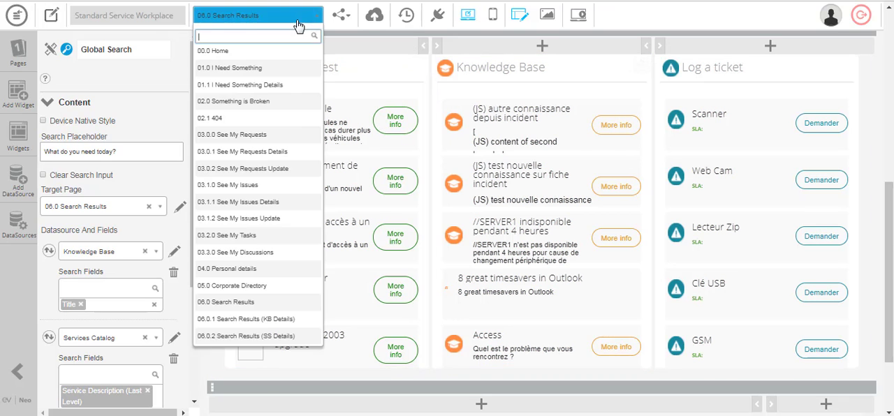
left_click(267, 319)
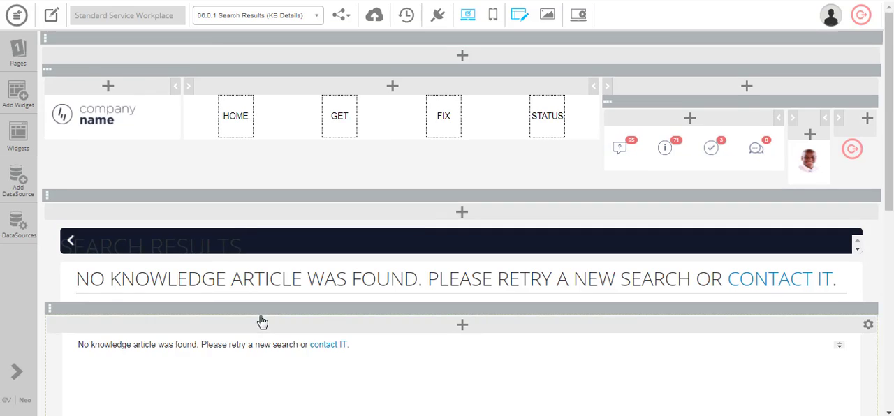
scroll(360, 116, "down", 2)
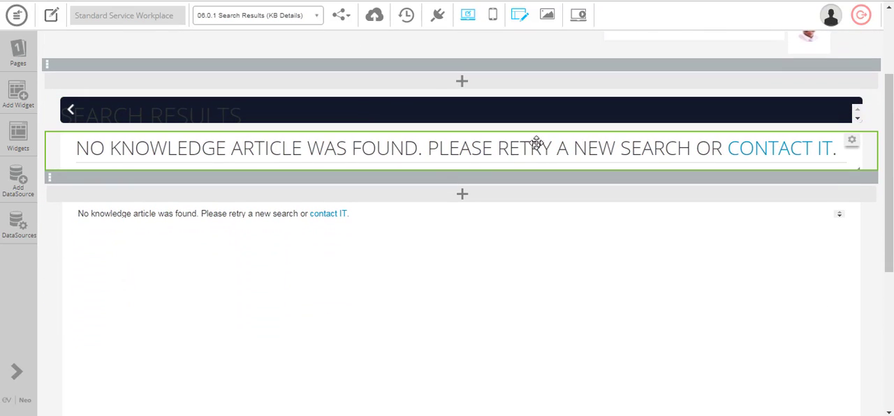
scroll(515, 161, "down", 1)
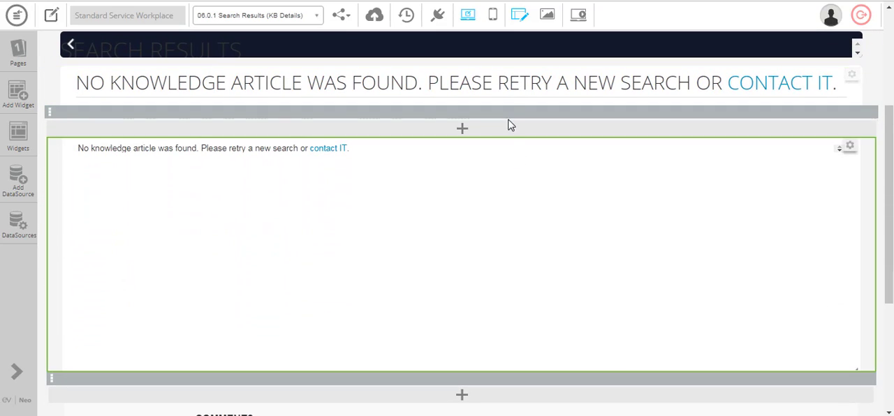
left_click(513, 82)
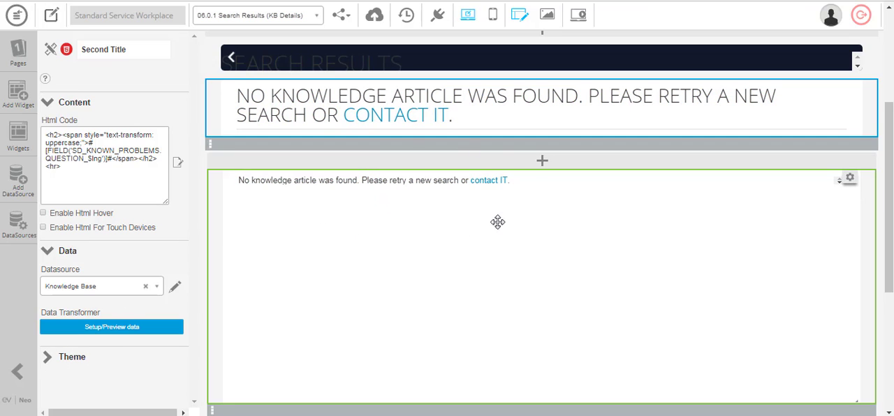
left_click(347, 246)
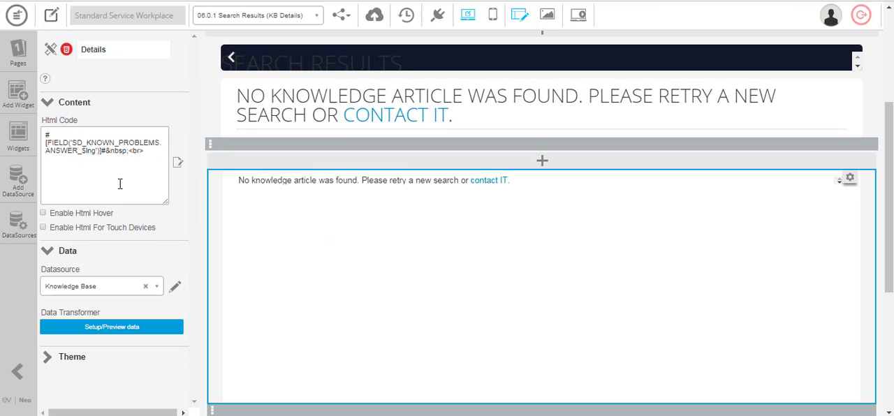
Open the Details widget's Knowledge Base datasource and examine its No Data Message text
left_click(175, 290)
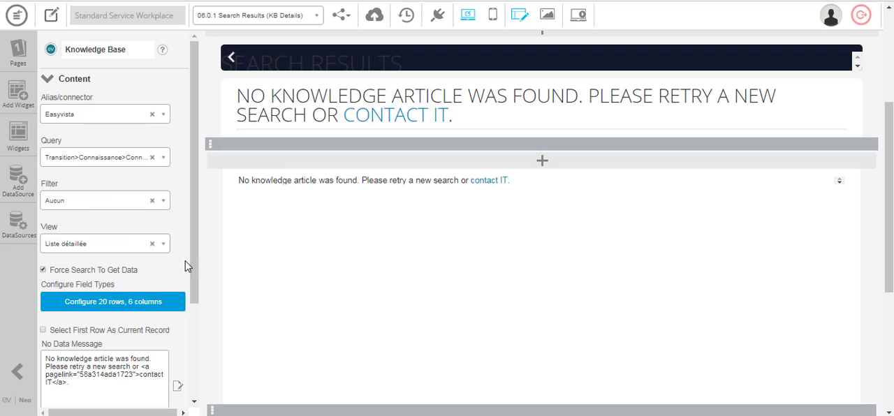
scroll(175, 265, "down", 5)
left_click_drag(70, 252, 37, 223)
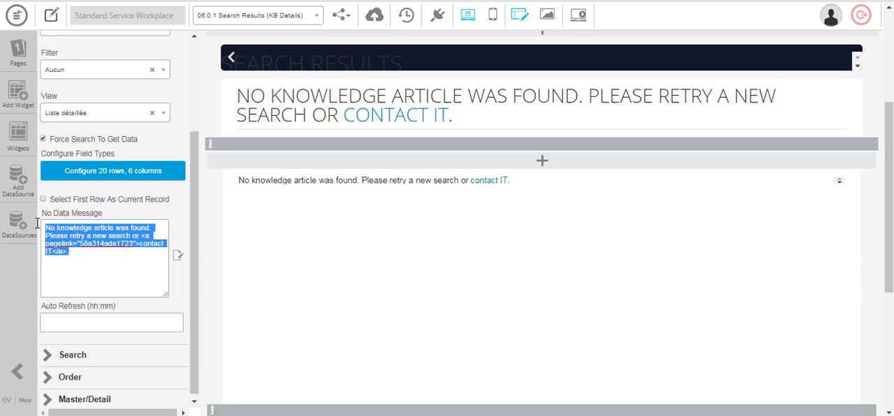
left_click(120, 259)
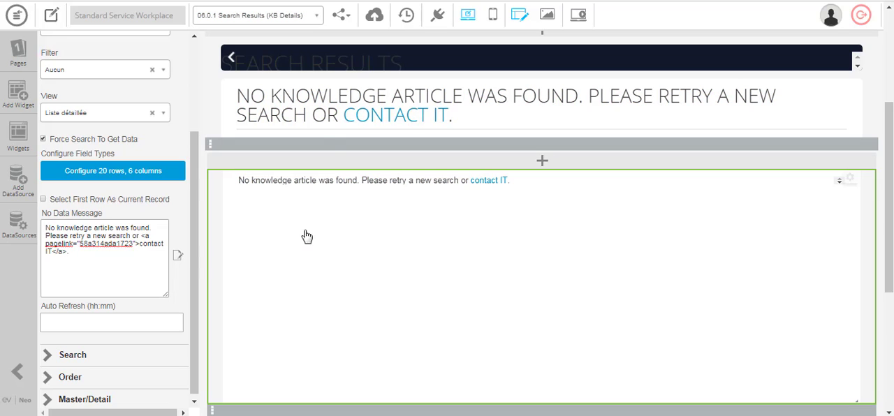
Open the 06.0 Search Results page and review its Service Request, Knowledge Base and Log a ticket result columns
left_click(234, 18)
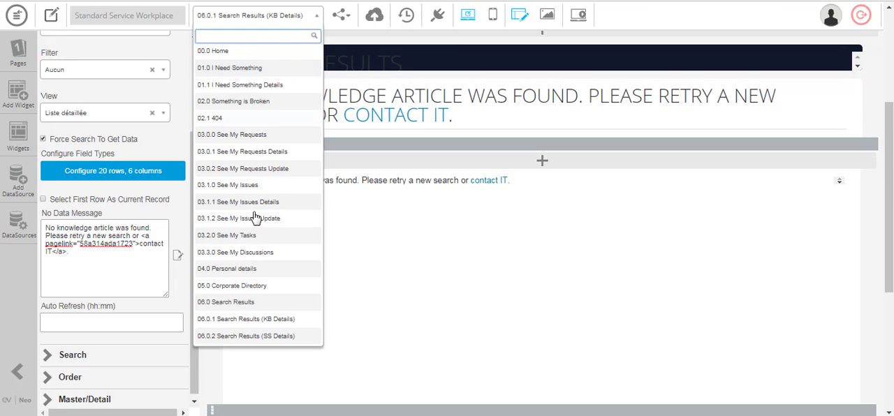
left_click(250, 302)
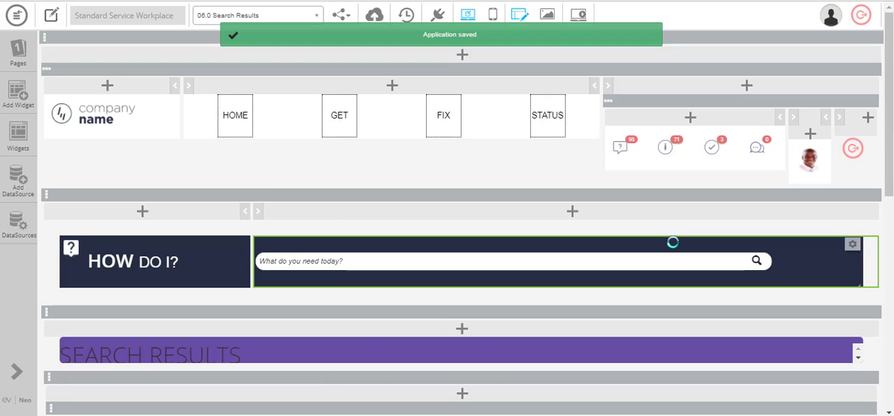
scroll(673, 241, "down", 5)
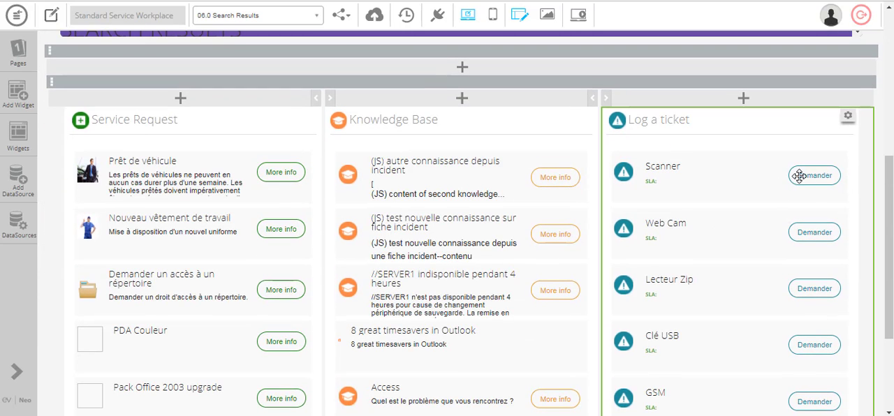
Examine the new-request tag in the Line Cell Format of the Log a ticket column's Incident Search Results widget, then close the editor without saving
left_click(314, 254)
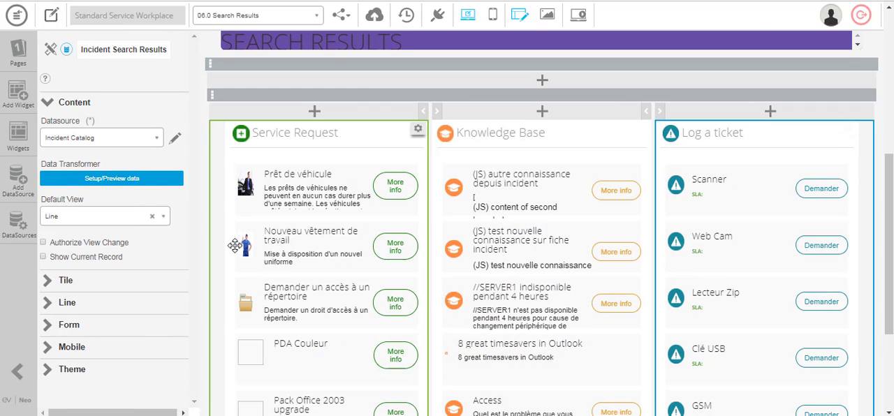
left_click(65, 302)
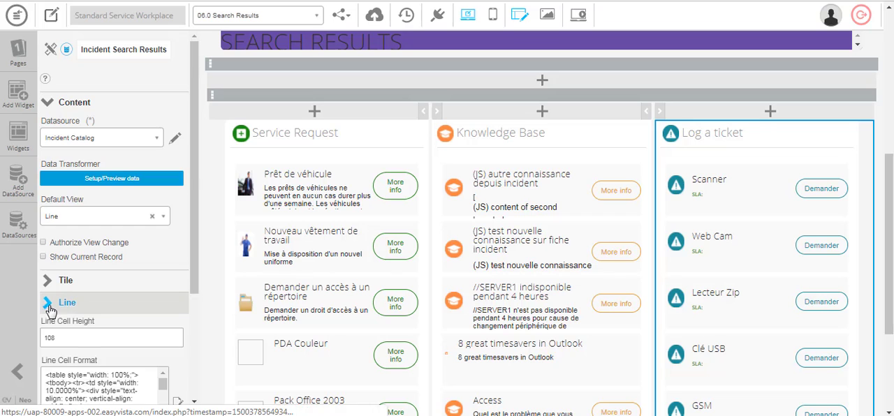
scroll(136, 265, "down", 2)
left_click(178, 272)
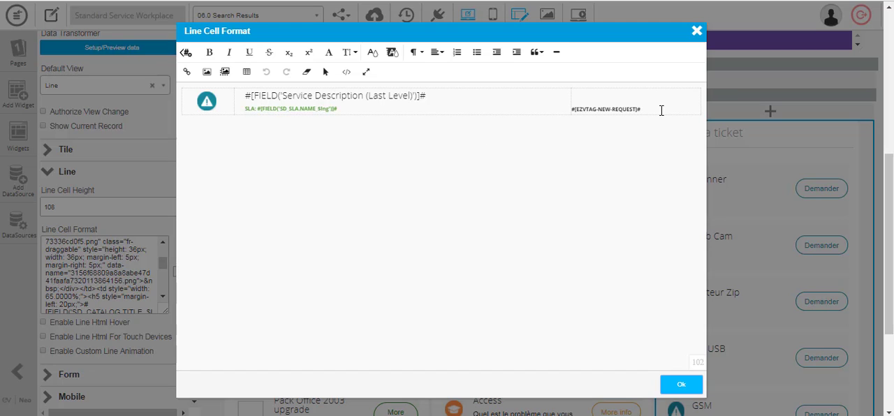
mouse_move(641, 110)
left_mouse_down()
mouse_move(565, 109)
mouse_move(580, 96)
mouse_move(649, 104)
left_mouse_up()
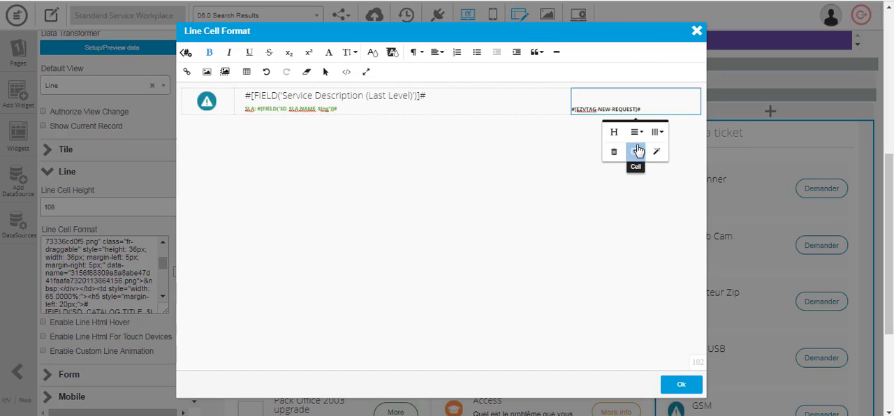
left_click(632, 108)
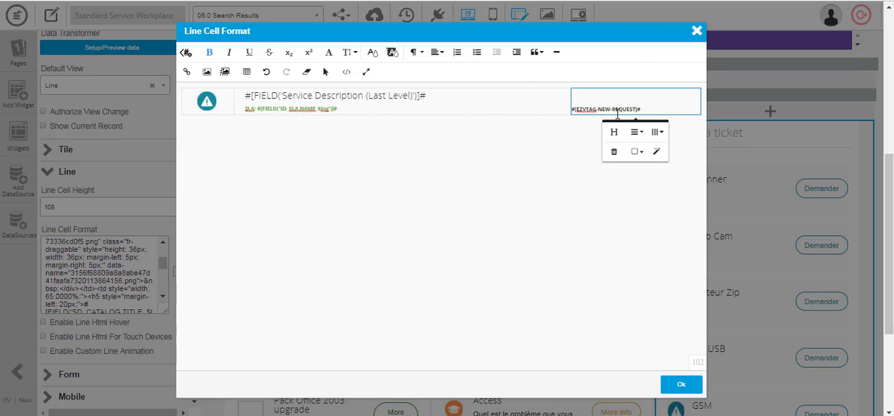
left_click(697, 33)
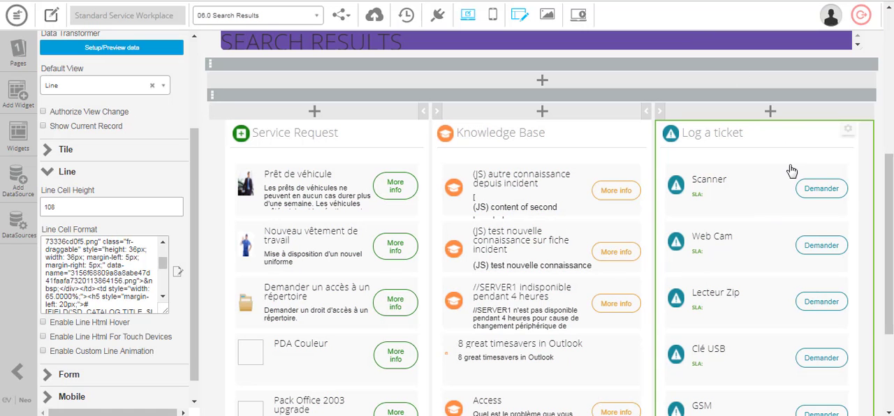